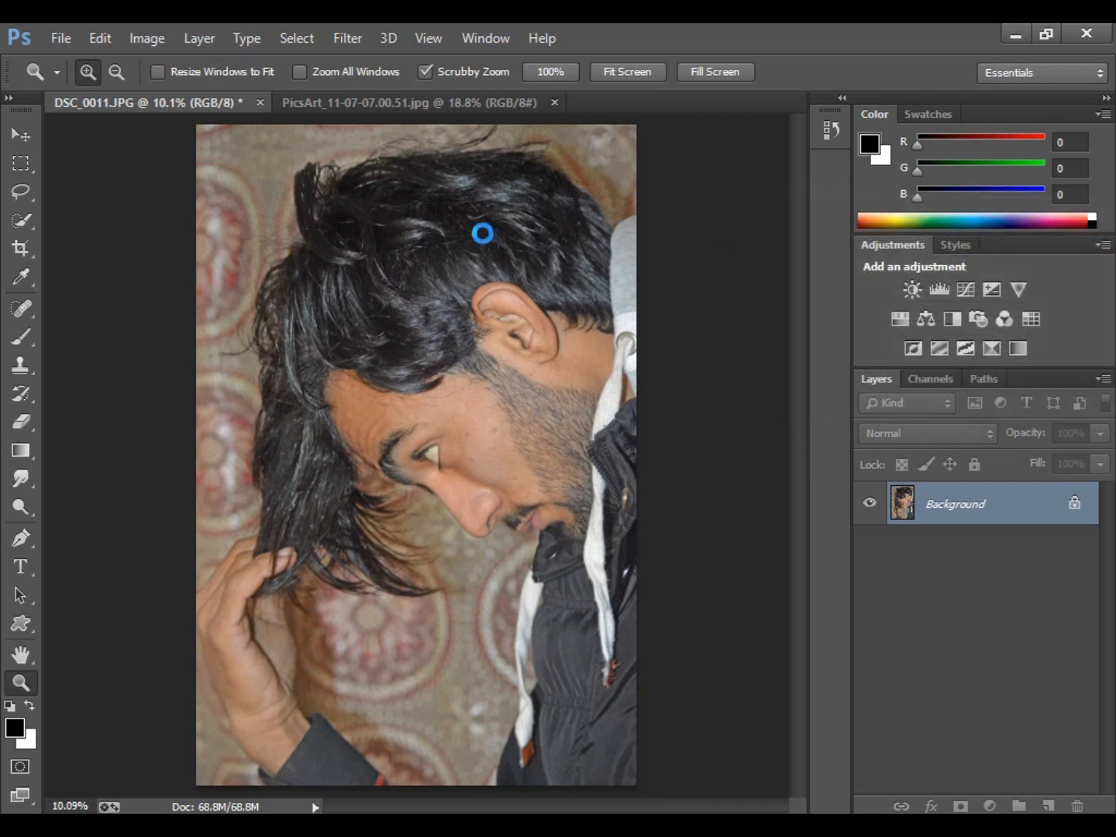
# Step: Select the man's jacket, face and main hair with the Quick Selection tool at a 400 px brush size
pyautogui.click(553, 290)
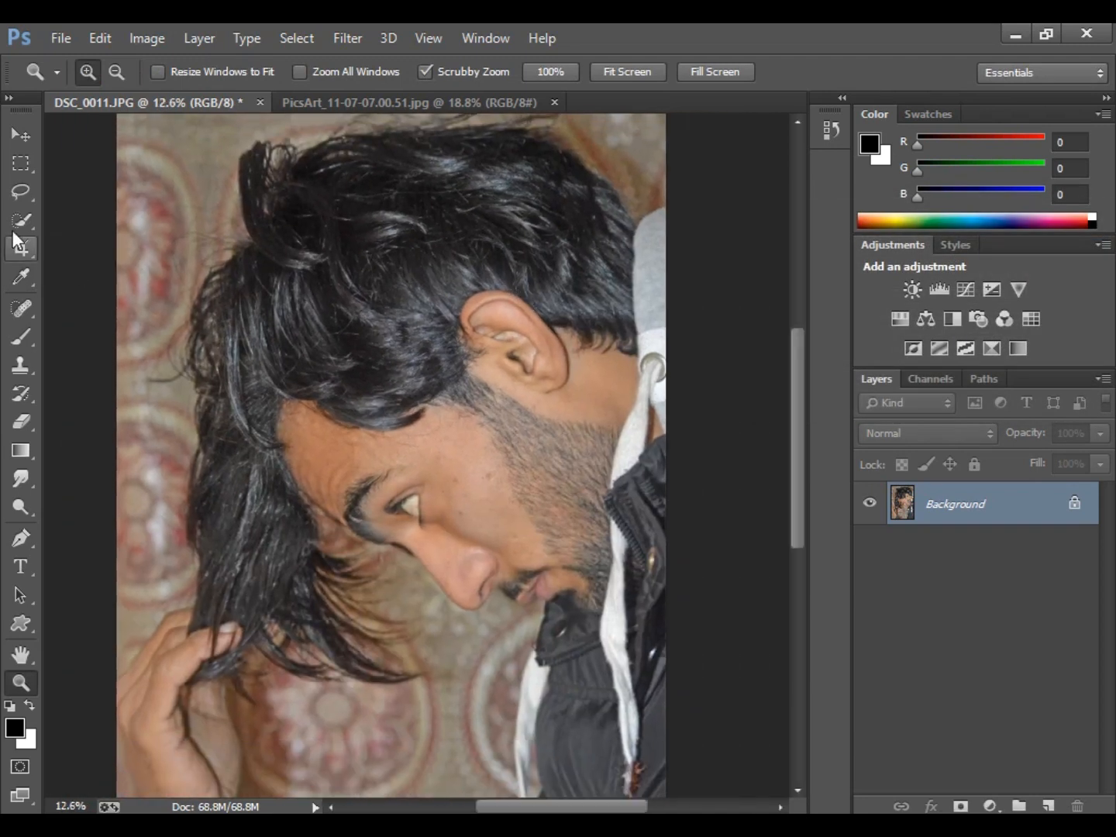
pyautogui.click(21, 220)
pyautogui.moveTo(414, 238)
pyautogui.mouseDown()
pyautogui.moveTo(558, 394)
pyautogui.moveTo(639, 460)
pyautogui.moveTo(715, 600)
pyautogui.moveTo(635, 712)
pyautogui.moveTo(636, 771)
pyautogui.mouseUp()
pyautogui.moveTo(578, 534)
pyautogui.mouseDown()
pyautogui.moveTo(516, 287)
pyautogui.moveTo(509, 468)
pyautogui.moveTo(518, 505)
pyautogui.moveTo(481, 462)
pyautogui.moveTo(497, 434)
pyautogui.moveTo(480, 379)
pyautogui.moveTo(544, 164)
pyautogui.moveTo(520, 163)
pyautogui.mouseUp()
pyautogui.moveTo(577, 420); pyautogui.dragTo(645, 689)
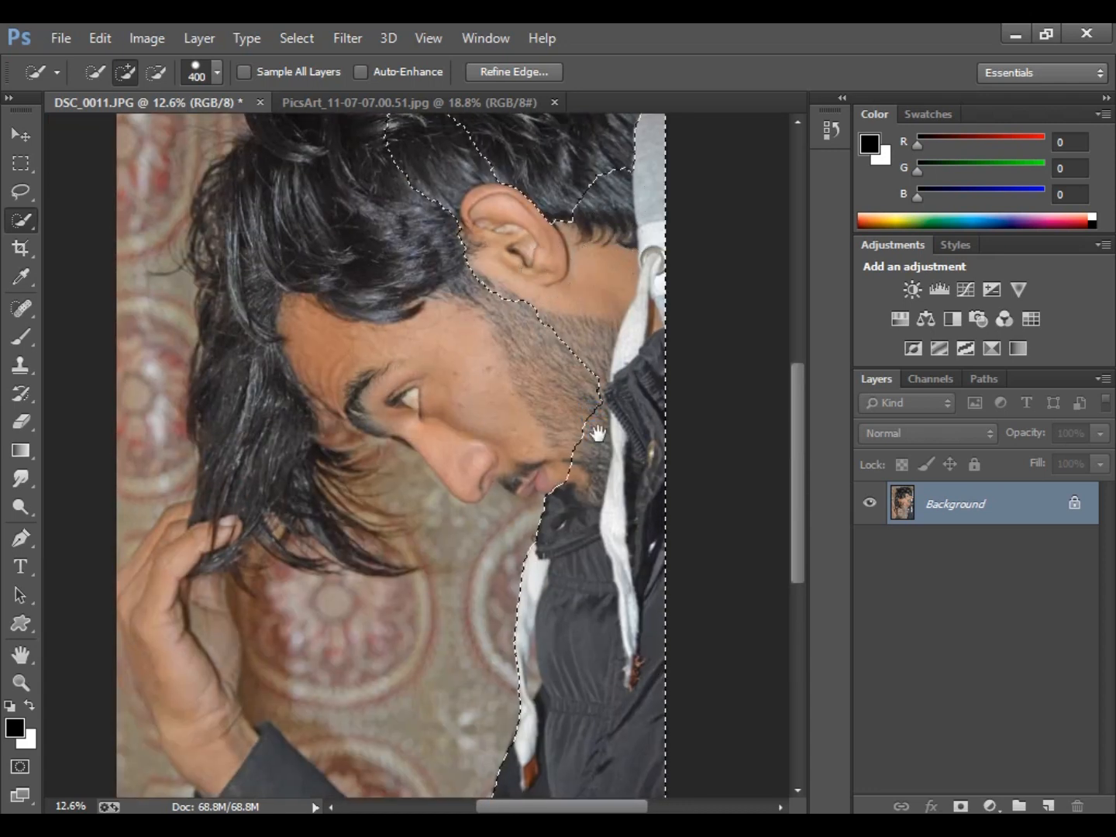
pyautogui.moveTo(597, 433); pyautogui.dragTo(650, 591)
pyautogui.moveTo(583, 288)
pyautogui.mouseDown()
pyautogui.moveTo(464, 256)
pyautogui.moveTo(387, 283)
pyautogui.moveTo(335, 367)
pyautogui.moveTo(409, 487)
pyautogui.moveTo(494, 519)
pyautogui.moveTo(573, 528)
pyautogui.moveTo(507, 585)
pyautogui.moveTo(620, 596)
pyautogui.moveTo(633, 610)
pyautogui.moveTo(588, 605)
pyautogui.mouseUp()
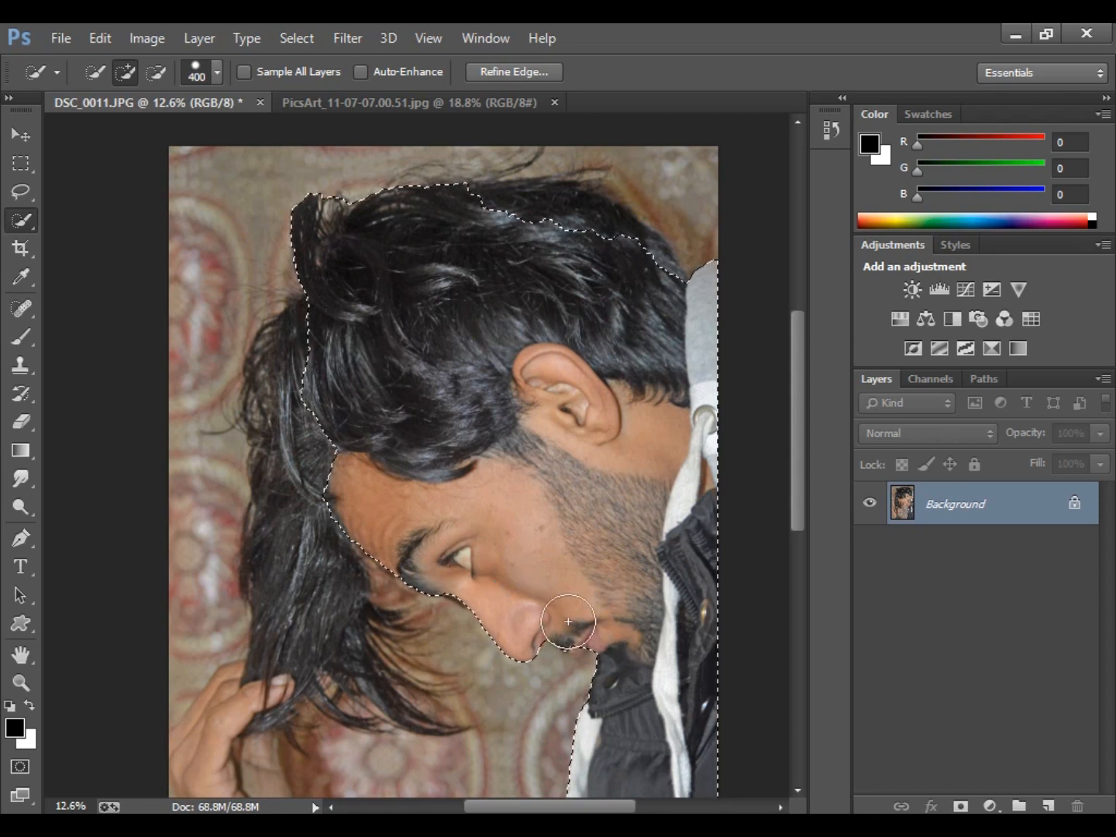
pyautogui.moveTo(584, 220); pyautogui.dragTo(542, 216)
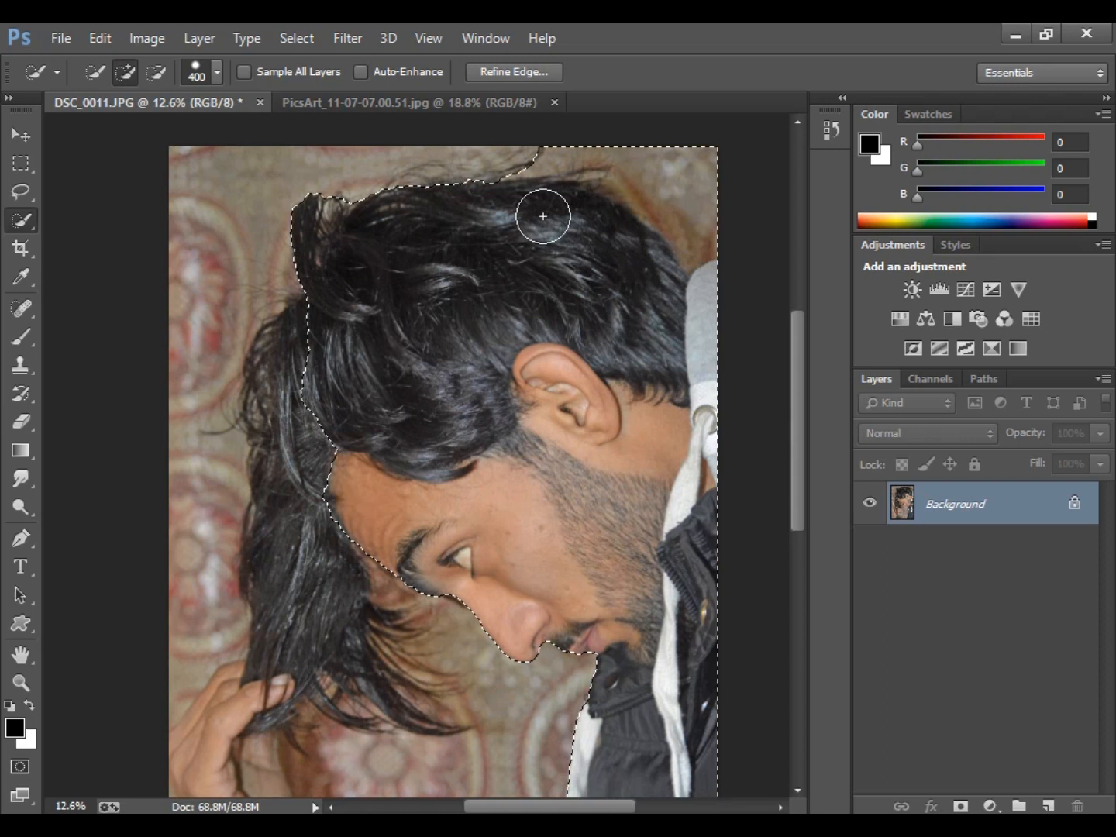
# Step: Extend the quick selection over the front hair, hand and sleeve, reducing the brush to 175 px
pyautogui.moveTo(349, 383)
pyautogui.mouseDown()
pyautogui.moveTo(327, 401)
pyautogui.moveTo(306, 463)
pyautogui.moveTo(301, 383)
pyautogui.moveTo(290, 515)
pyautogui.moveTo(319, 630)
pyautogui.moveTo(304, 656)
pyautogui.moveTo(417, 323)
pyautogui.mouseUp()
pyautogui.press('[')
pyautogui.press('[')
pyautogui.press('[')
pyautogui.press('[')
pyautogui.moveTo(340, 360)
pyautogui.mouseDown()
pyautogui.moveTo(296, 502)
pyautogui.moveTo(359, 598)
pyautogui.moveTo(401, 624)
pyautogui.moveTo(492, 658)
pyautogui.mouseUp()
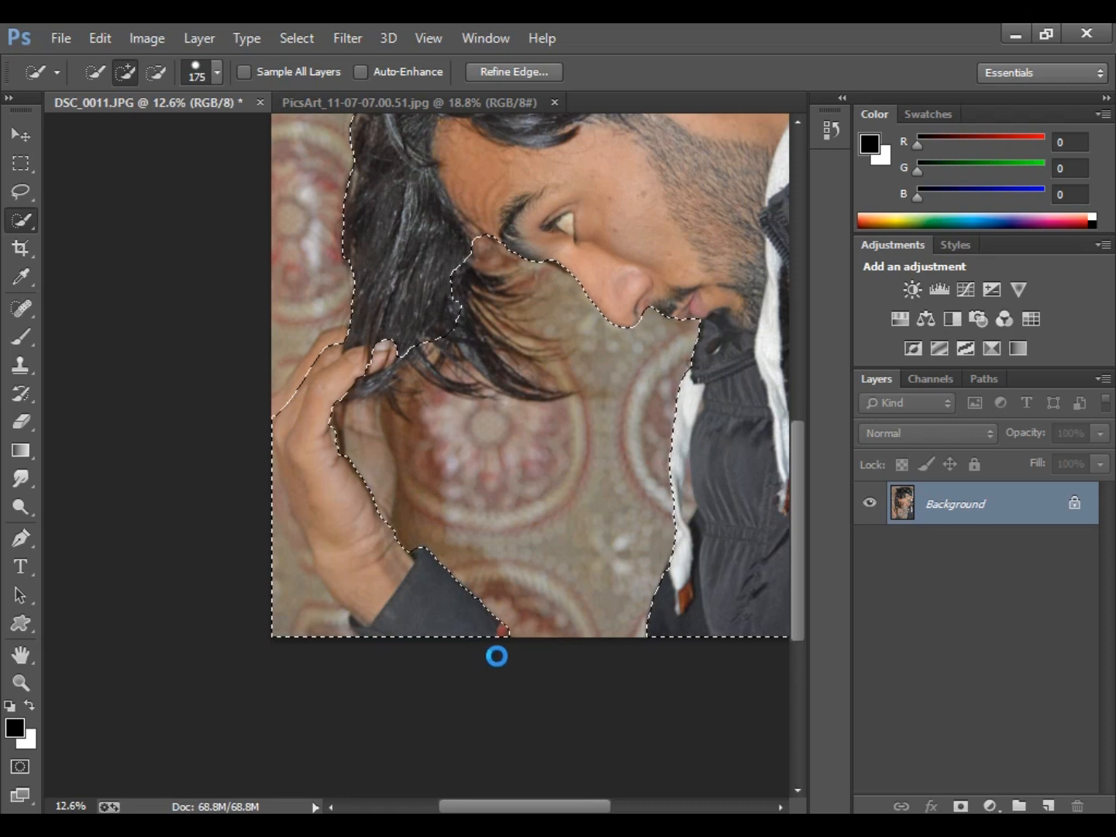
# Step: Correct the selection around the hand and the hanging hair strands, adding and subtracting strand areas with the Lasso
pyautogui.moveTo(395, 357)
pyautogui.mouseDown()
pyautogui.moveTo(355, 359)
pyautogui.moveTo(320, 359)
pyautogui.mouseUp()
pyautogui.click(318, 365)
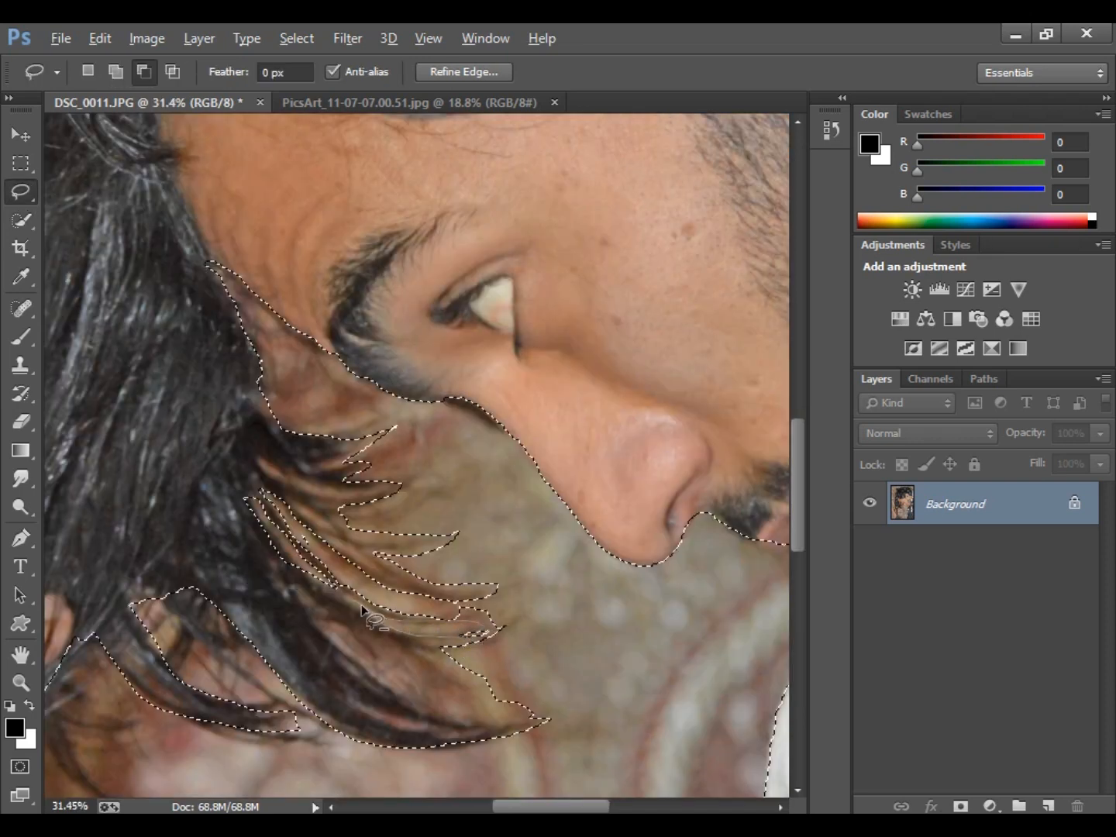
pyautogui.moveTo(362, 620)
pyautogui.mouseDown()
pyautogui.moveTo(357, 612)
pyautogui.moveTo(407, 620)
pyautogui.mouseUp()
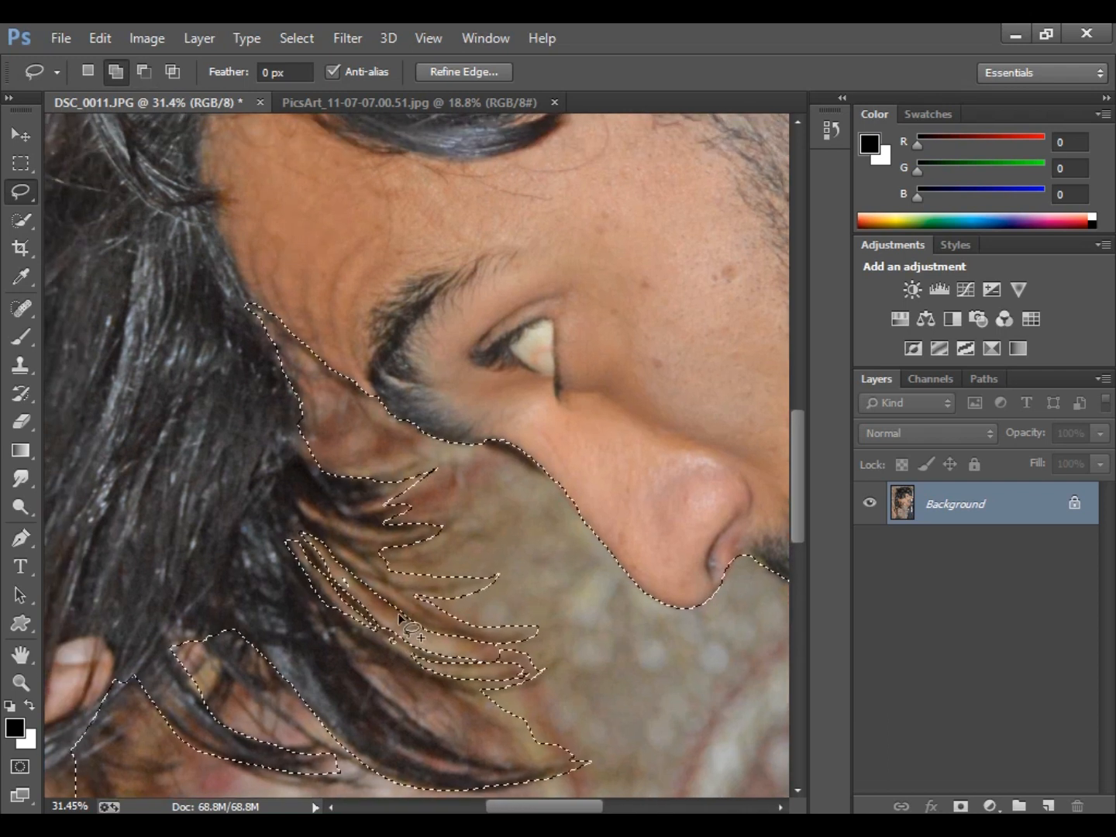
pyautogui.press('alt')
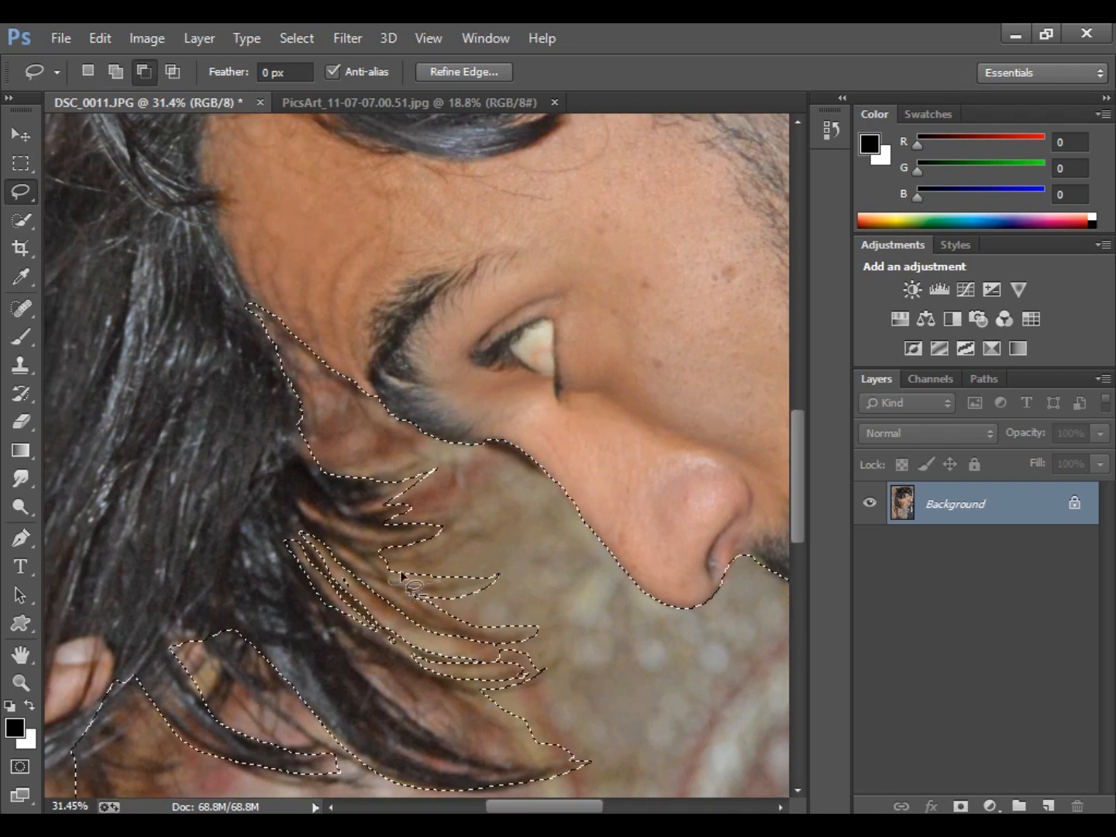
pyautogui.moveTo(395, 596); pyautogui.dragTo(392, 597)
pyautogui.rightClick(391, 597)
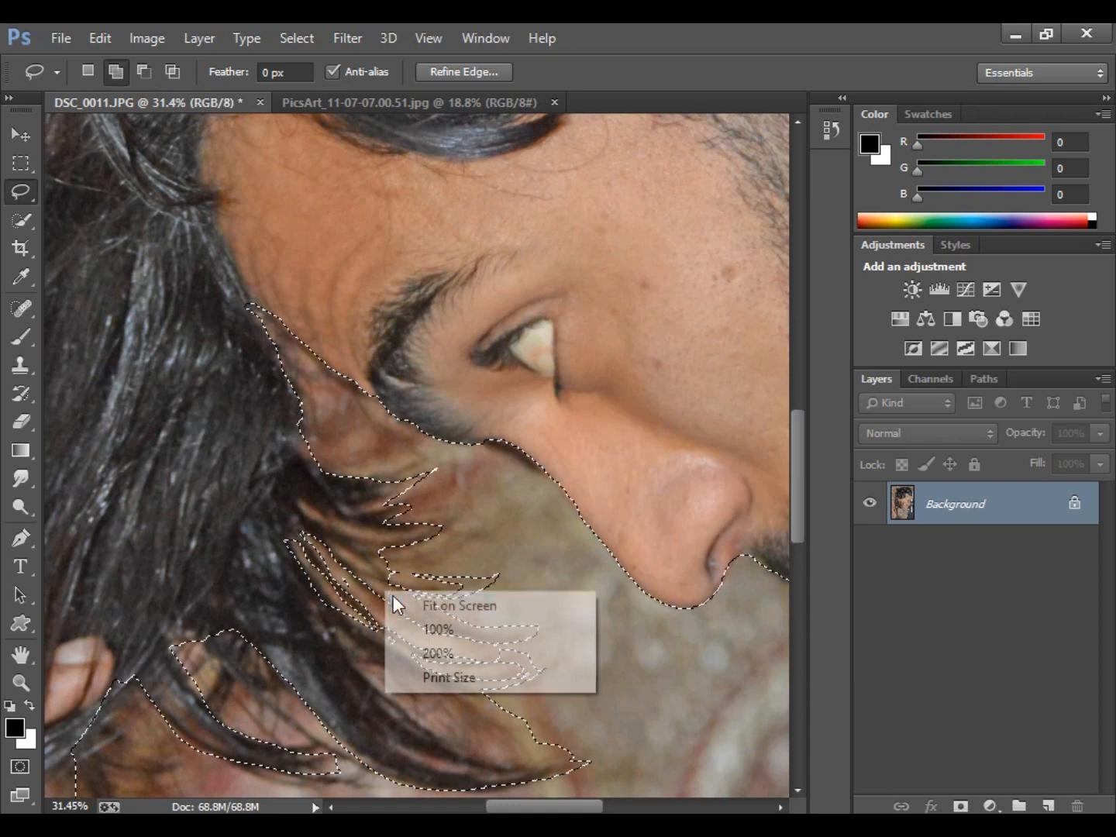
pyautogui.click(452, 603)
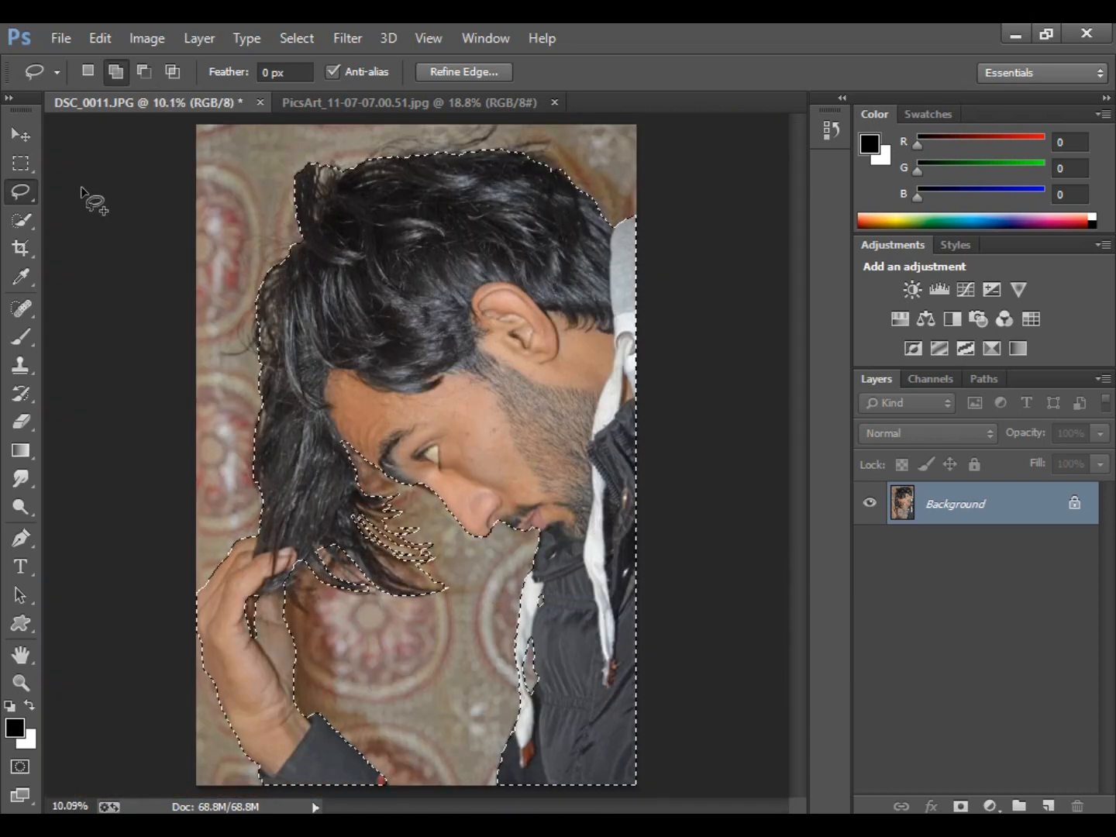
# Step: In Refine Edge, brush along the upper hair edge and set Smooth to 0, Contrast to 0% and Shift Edge to -1%
pyautogui.click(425, 73)
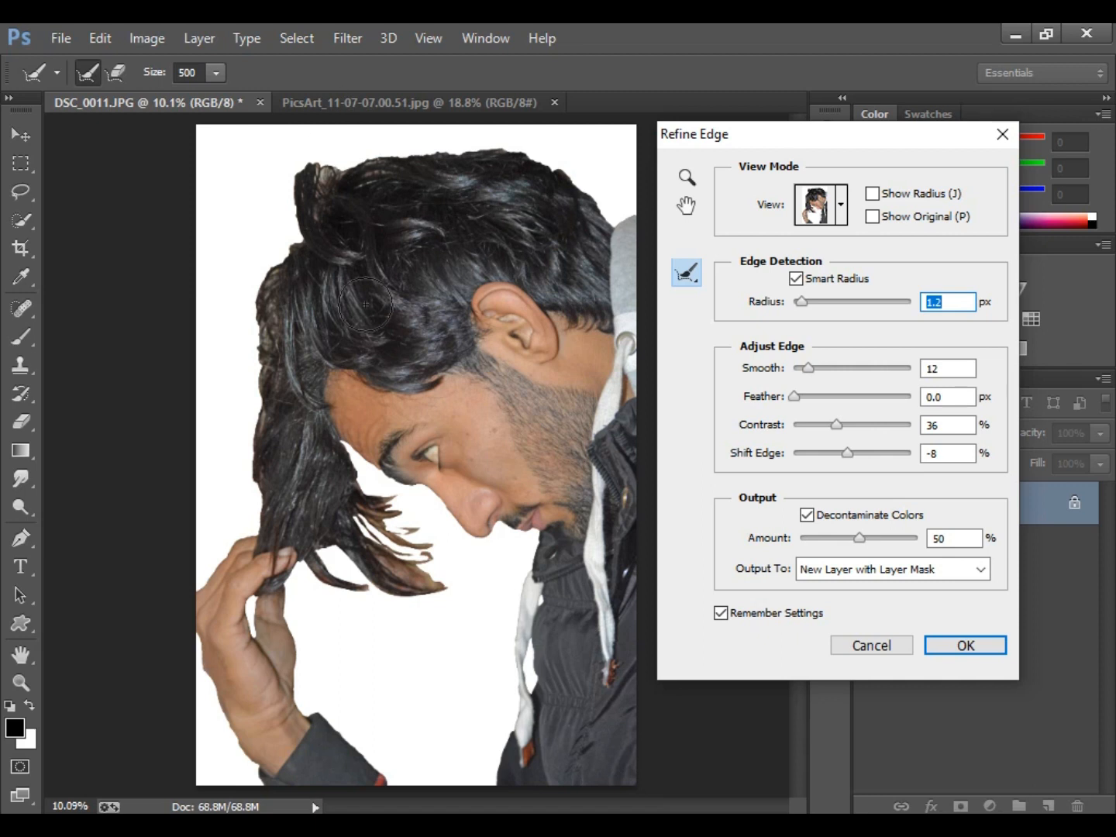
pyautogui.moveTo(614, 219)
pyautogui.mouseDown()
pyautogui.moveTo(555, 164)
pyautogui.moveTo(499, 153)
pyautogui.moveTo(331, 161)
pyautogui.moveTo(303, 182)
pyautogui.moveTo(282, 265)
pyautogui.moveTo(313, 317)
pyautogui.moveTo(333, 305)
pyautogui.mouseUp()
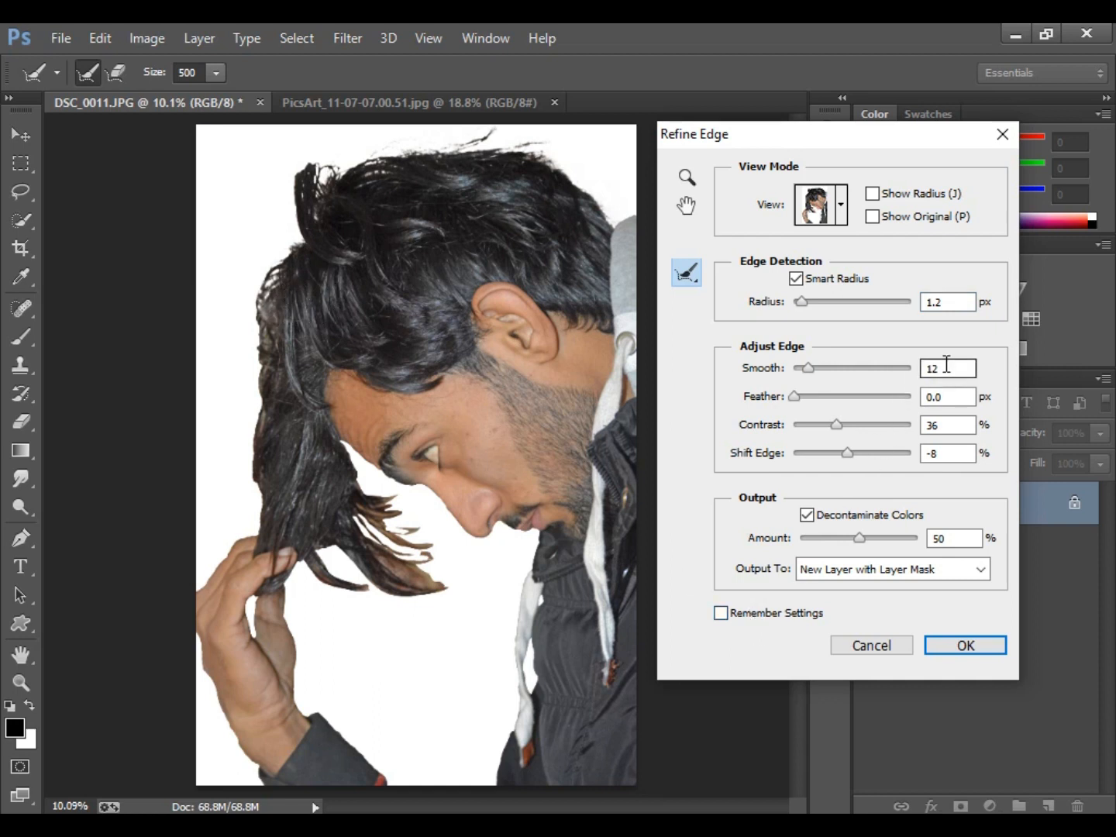
pyautogui.press('Tab')
pyautogui.press('Tab')
pyautogui.write('0')
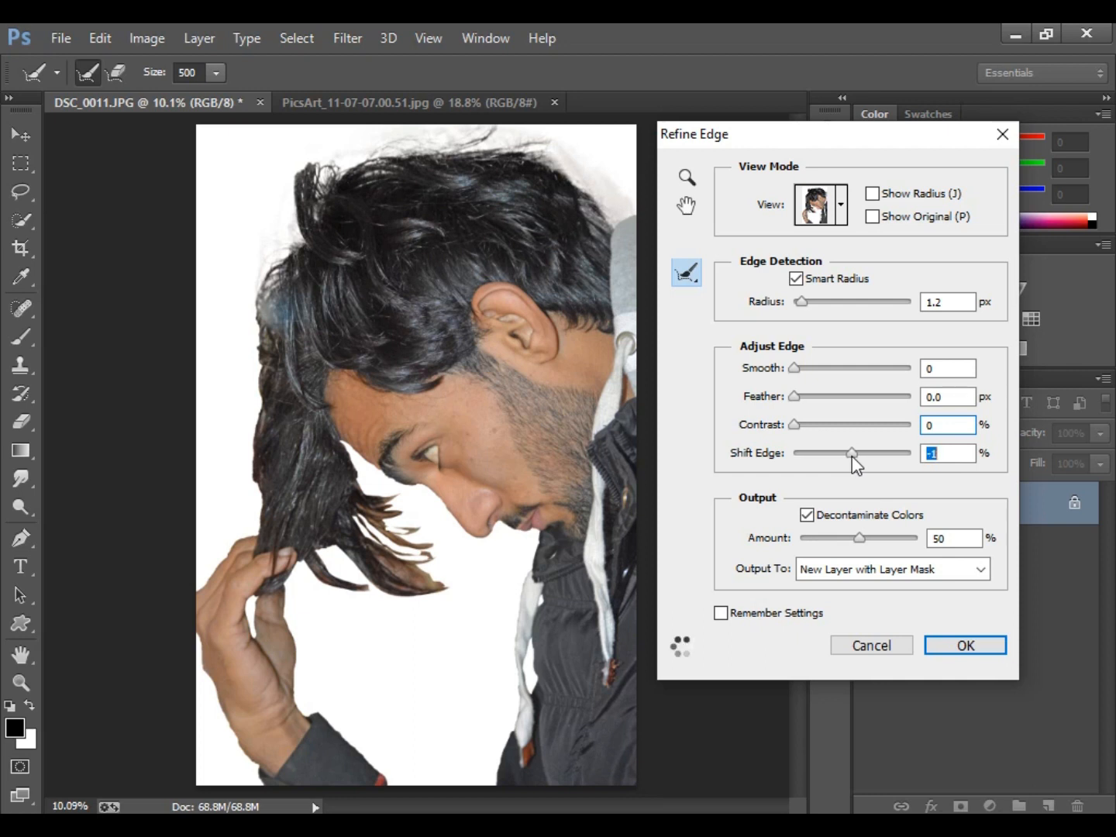
pyautogui.moveTo(851, 456)
pyautogui.mouseDown()
pyautogui.moveTo(889, 458)
pyautogui.moveTo(829, 470)
pyautogui.moveTo(851, 462)
pyautogui.mouseUp()
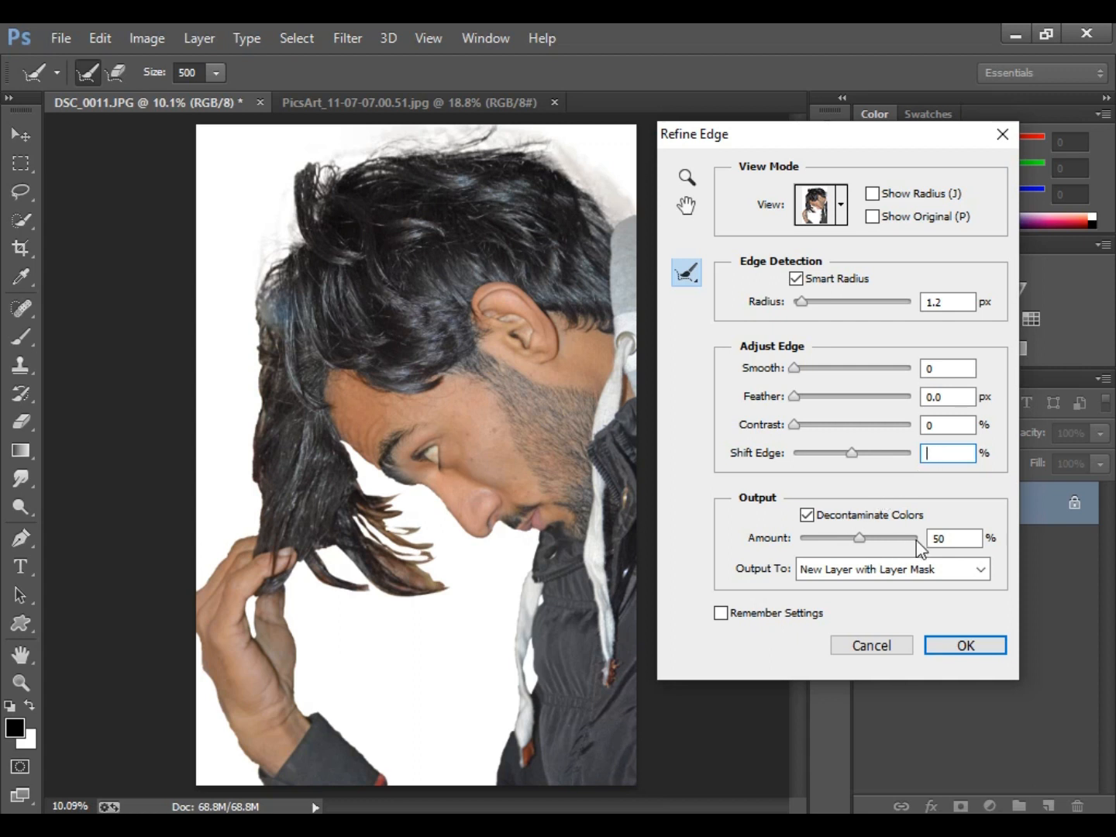
# Step: Set the Refine Edge output to New Layer with Layer Mask
pyautogui.click(864, 569)
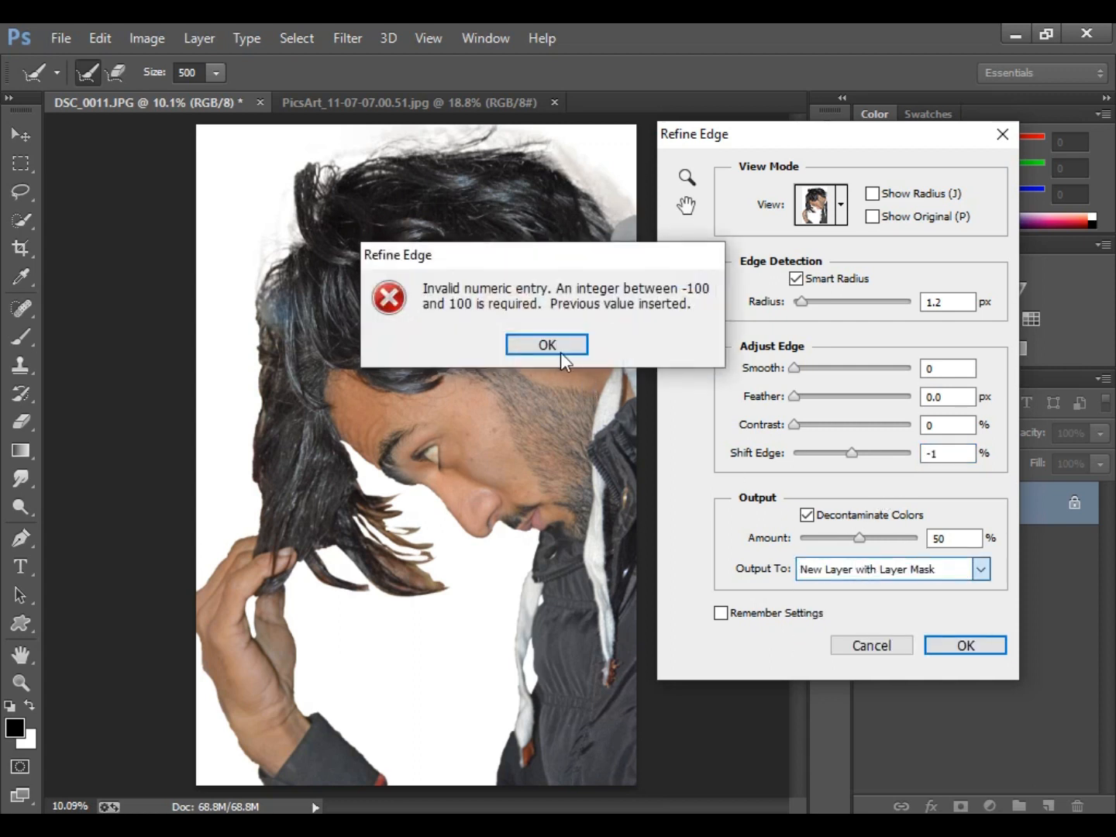
pyautogui.click(547, 346)
pyautogui.click(934, 573)
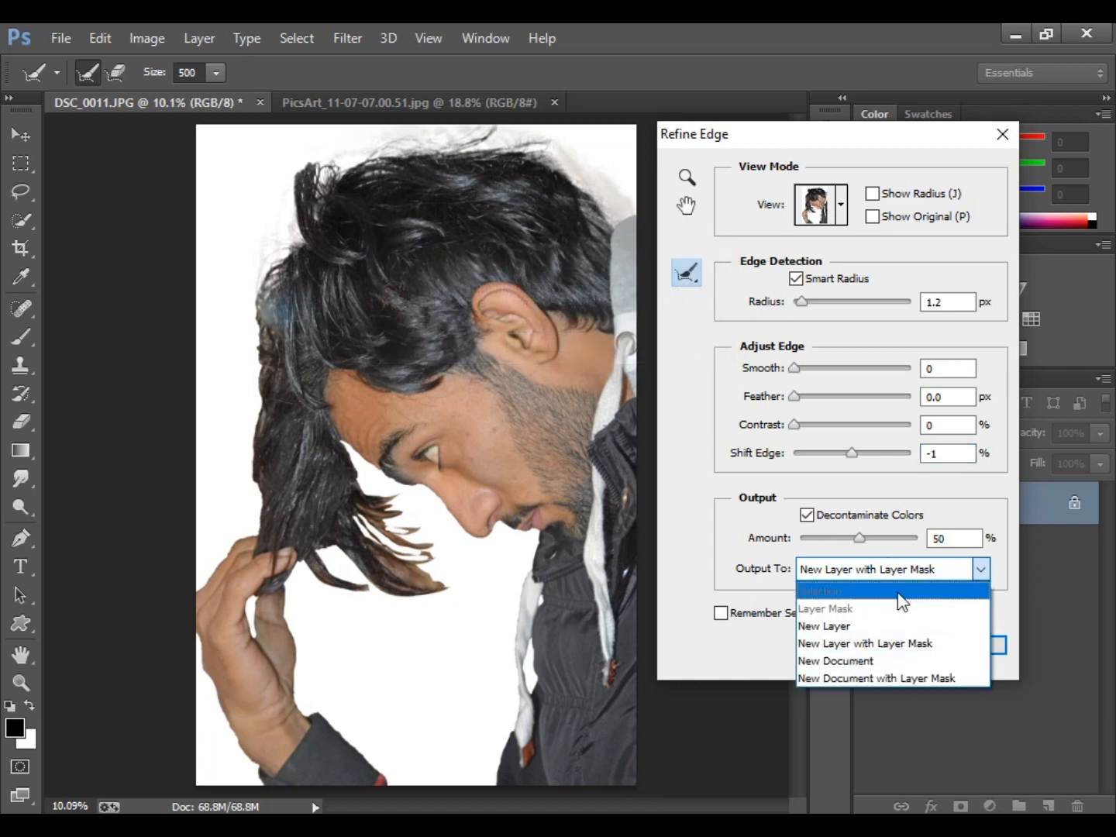
pyautogui.click(900, 602)
pyautogui.click(978, 569)
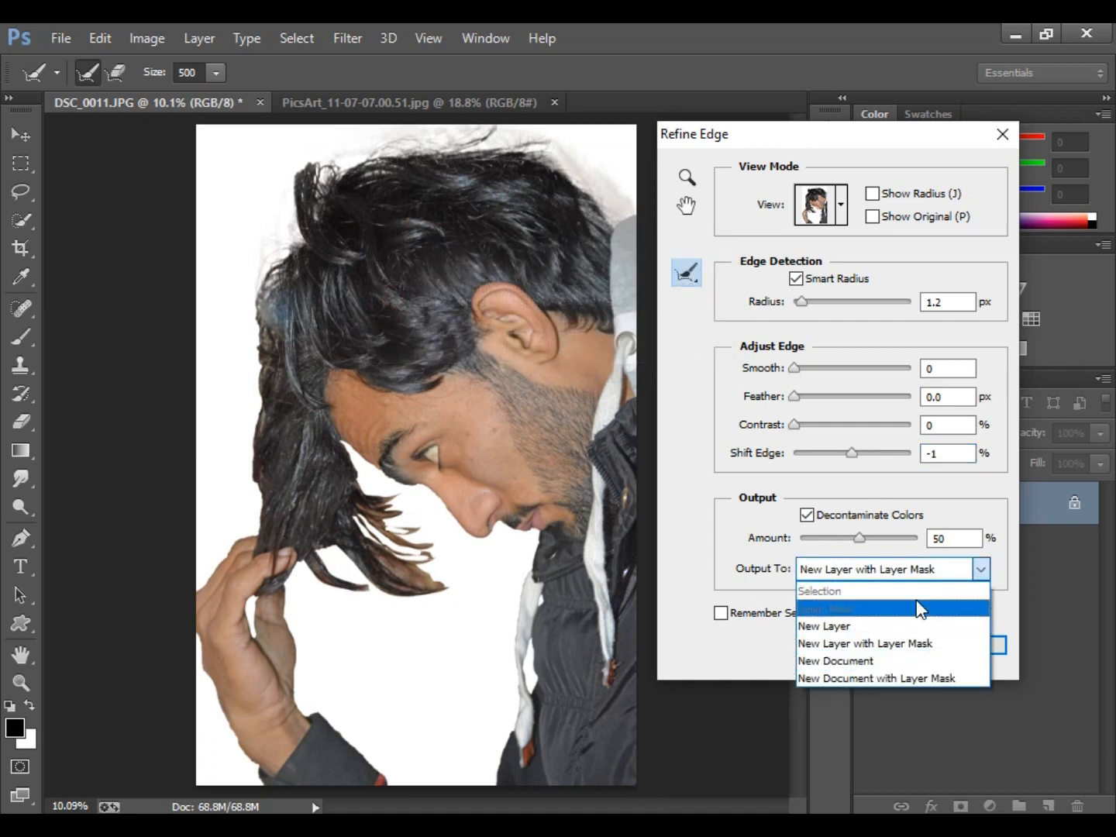
pyautogui.click(852, 603)
pyautogui.click(853, 574)
pyautogui.click(868, 643)
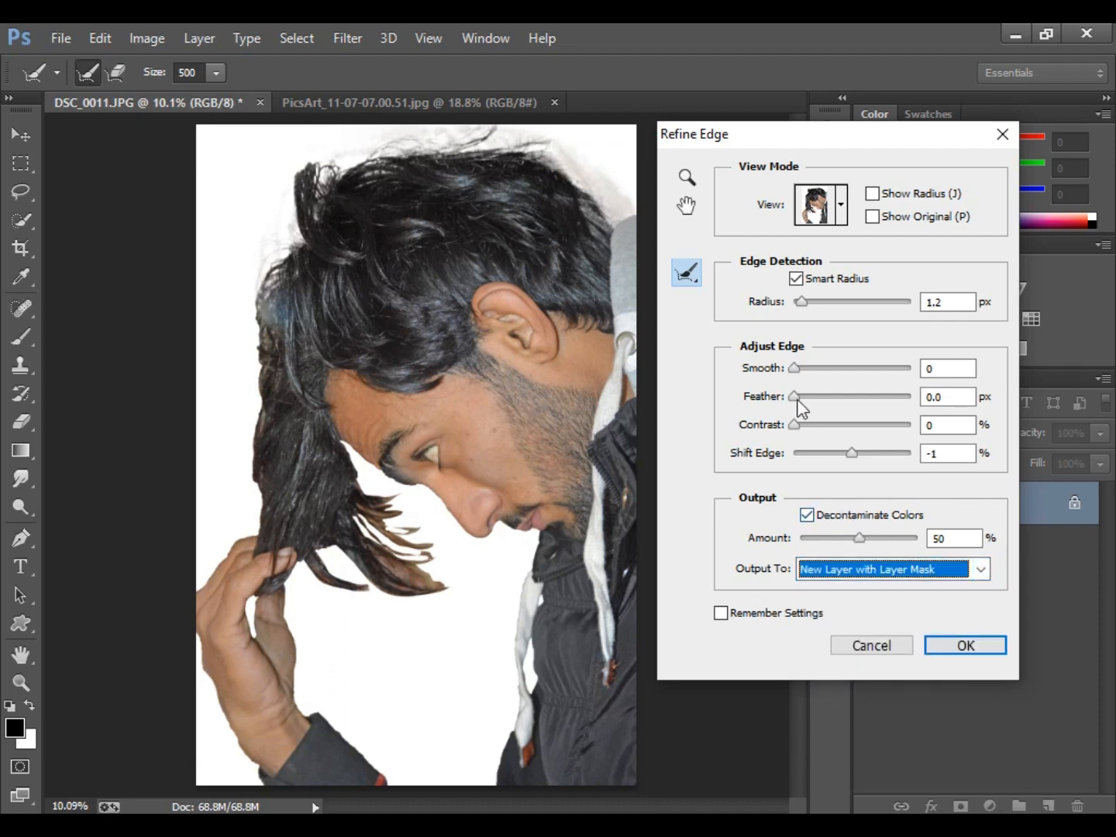
# Step: Paint the Refine Radius brush over the front hair edge and the loose strands hanging near the hand
pyautogui.moveTo(290, 268)
pyautogui.mouseDown()
pyautogui.moveTo(270, 345)
pyautogui.moveTo(297, 369)
pyautogui.moveTo(273, 250)
pyautogui.moveTo(289, 248)
pyautogui.moveTo(295, 181)
pyautogui.moveTo(337, 224)
pyautogui.mouseUp()
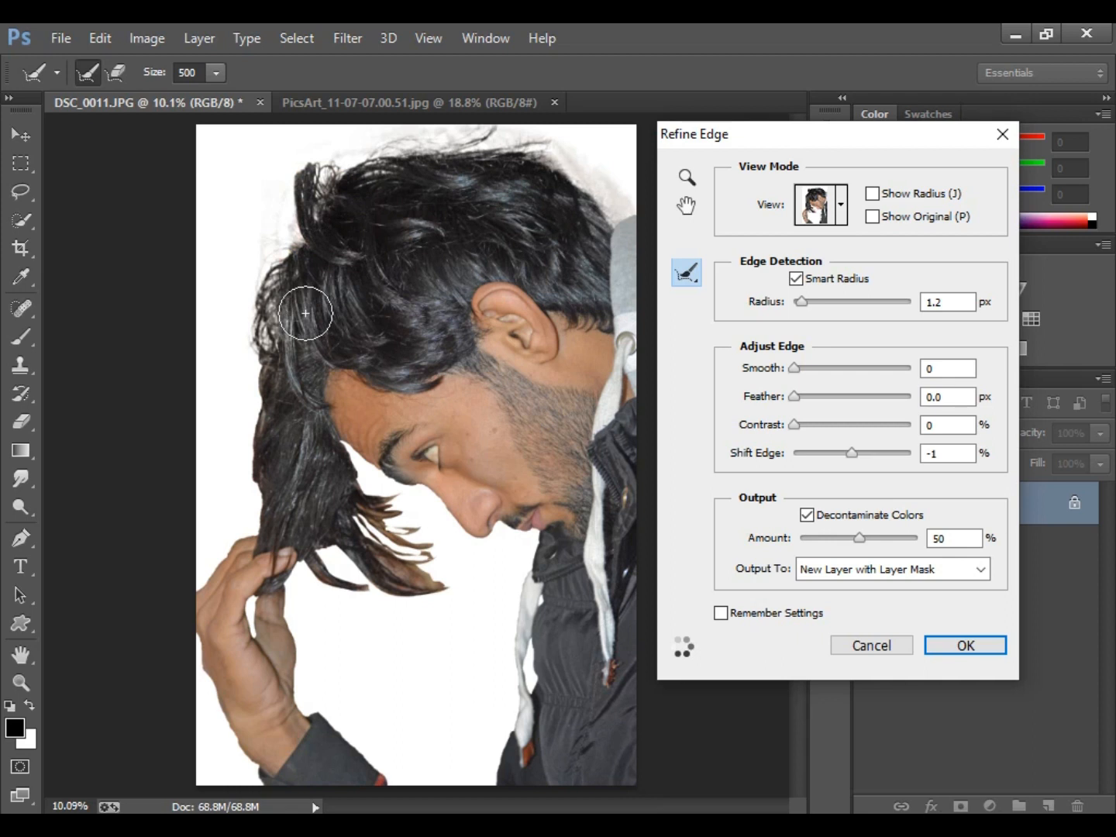
pyautogui.moveTo(266, 400)
pyautogui.mouseDown()
pyautogui.moveTo(261, 389)
pyautogui.moveTo(258, 453)
pyautogui.moveTo(271, 488)
pyautogui.moveTo(262, 507)
pyautogui.moveTo(287, 481)
pyautogui.moveTo(349, 510)
pyautogui.moveTo(341, 475)
pyautogui.moveTo(353, 496)
pyautogui.moveTo(396, 516)
pyautogui.moveTo(429, 576)
pyautogui.moveTo(333, 528)
pyautogui.moveTo(334, 560)
pyautogui.mouseUp()
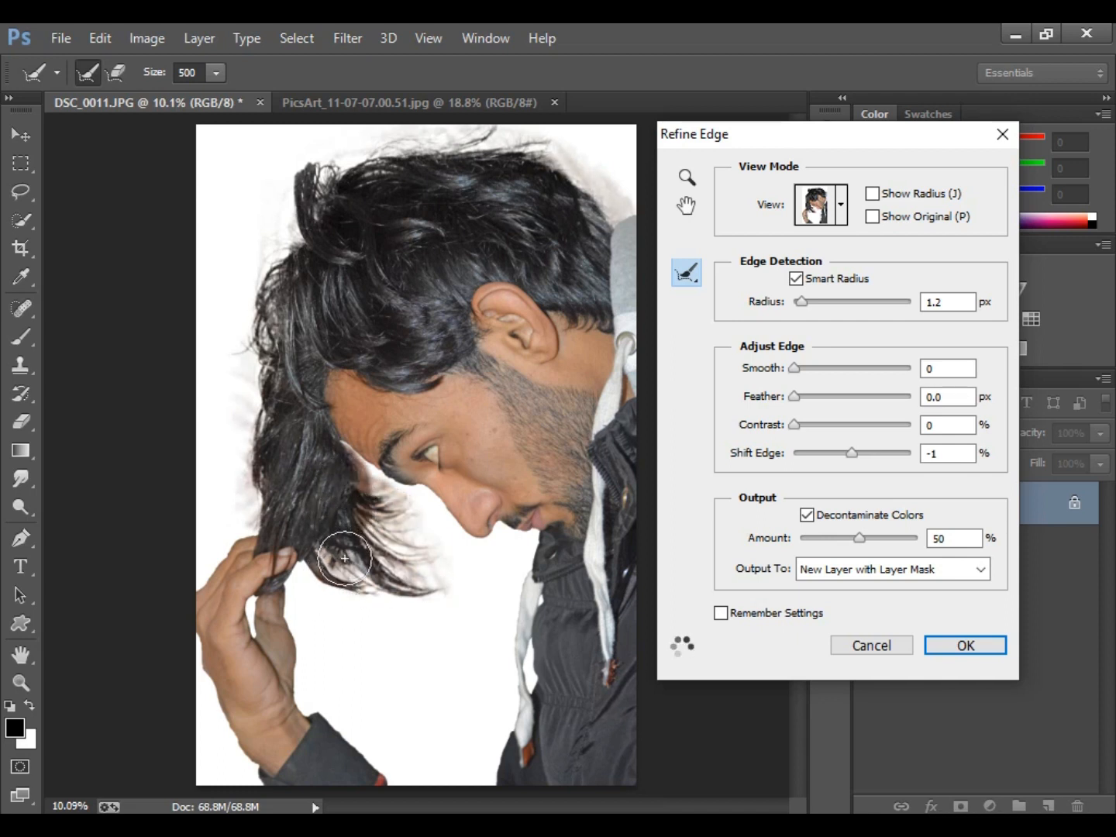
pyautogui.moveTo(333, 564); pyautogui.dragTo(372, 593)
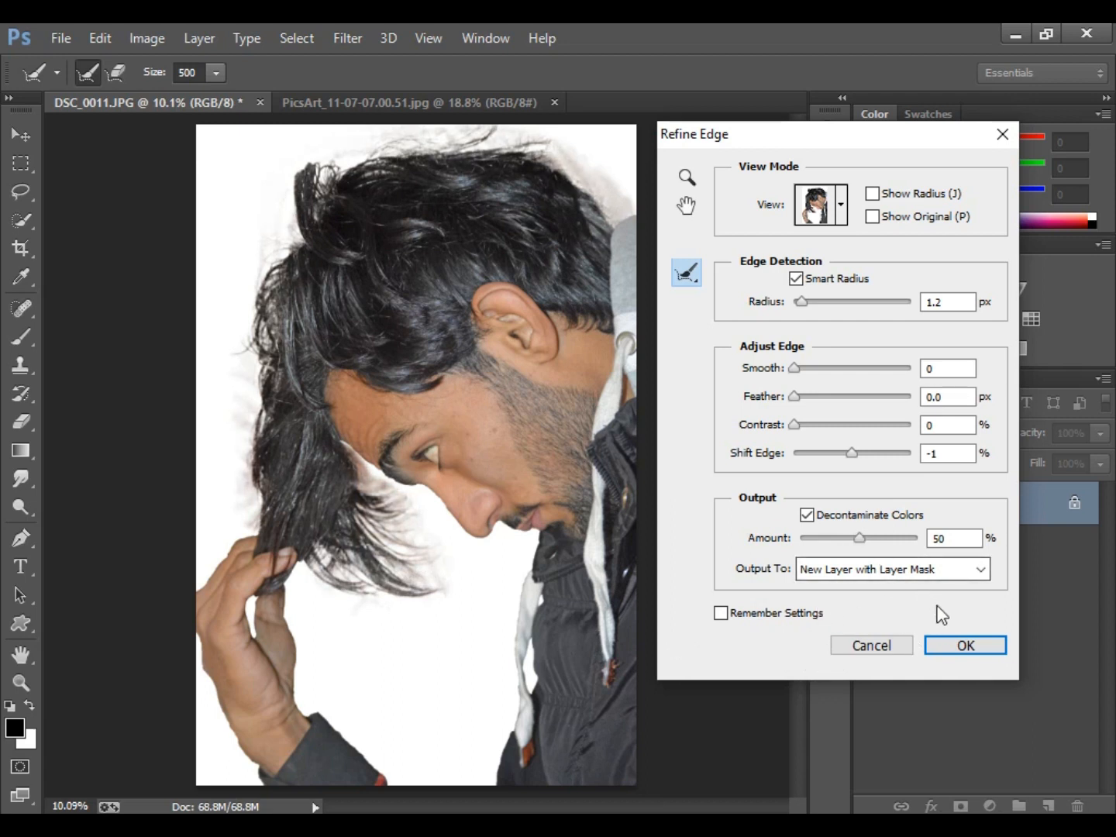
# Step: Output the refined selection to the masked copy and apply its layer mask permanently
pyautogui.click(965, 645)
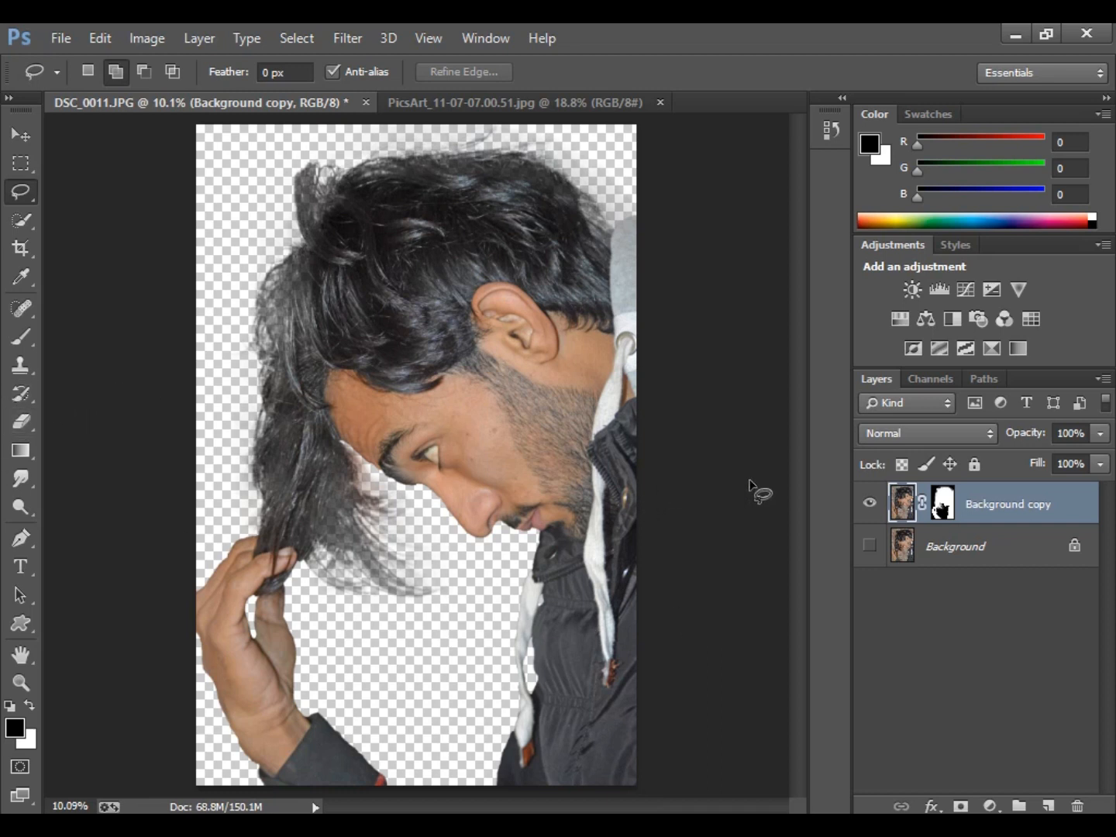
pyautogui.rightClick(944, 507)
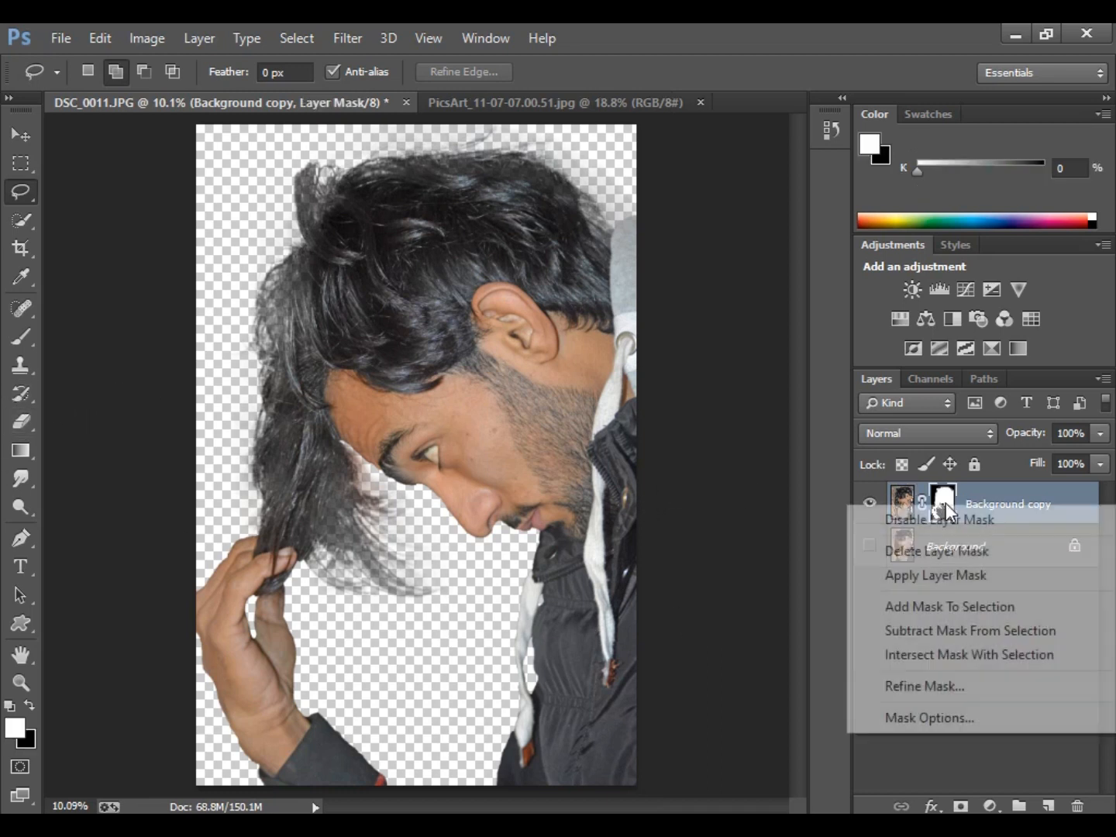
pyautogui.click(934, 576)
# Step: Erase leftover background haze above the back of the head using an enlarged Eraser
pyautogui.click(21, 682)
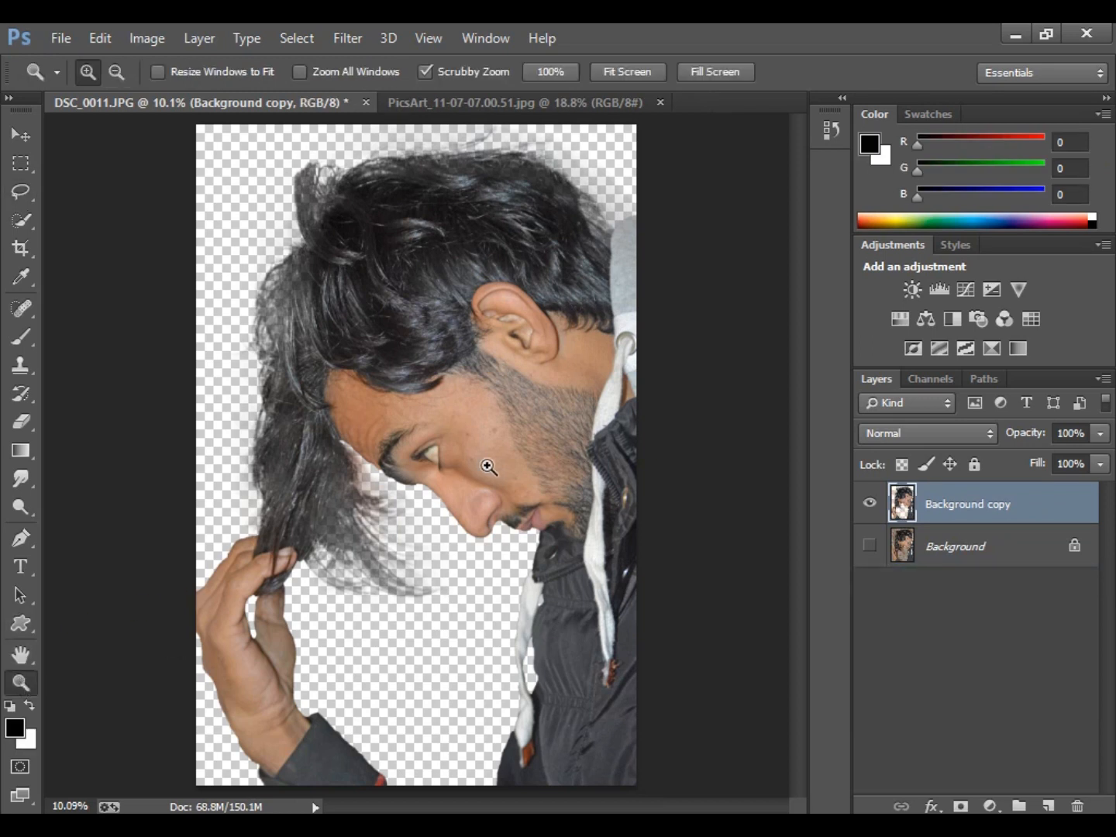
pyautogui.moveTo(496, 469); pyautogui.dragTo(573, 506)
pyautogui.moveTo(315, 299)
pyautogui.mouseDown()
pyautogui.moveTo(590, 543)
pyautogui.moveTo(445, 710)
pyautogui.moveTo(55, 673)
pyautogui.moveTo(186, 802)
pyautogui.mouseUp()
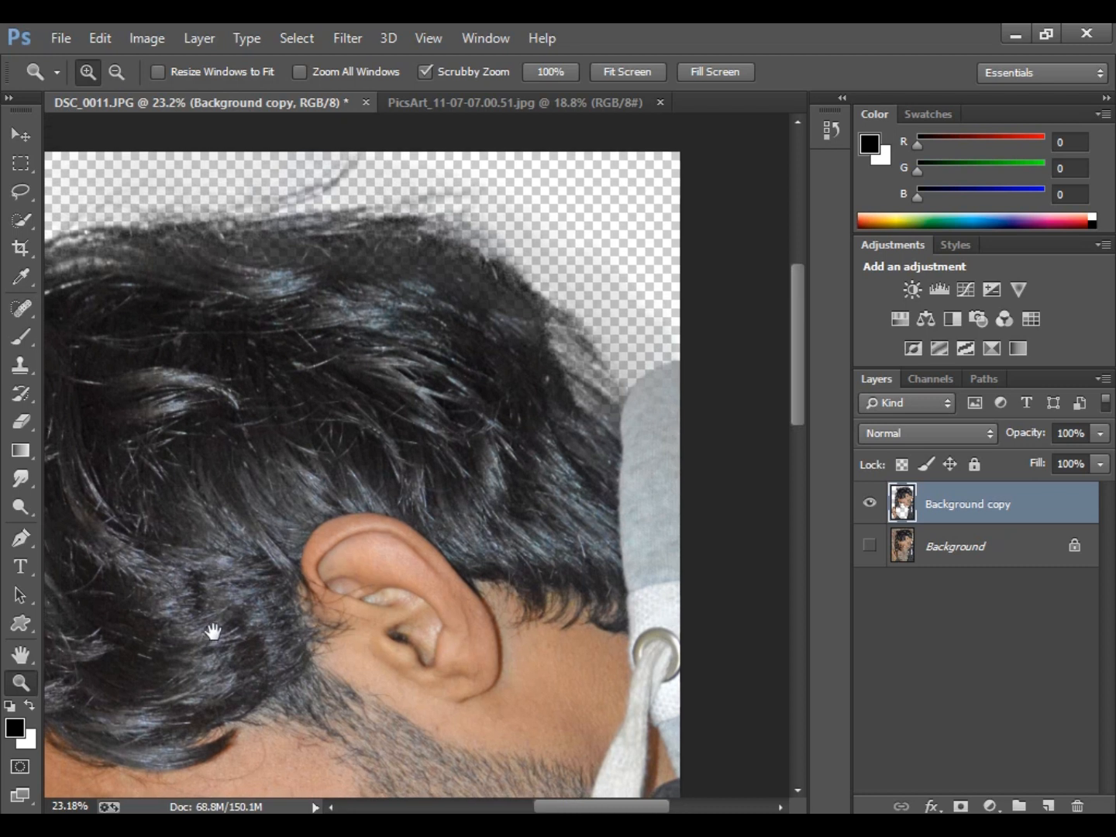
pyautogui.click(21, 421)
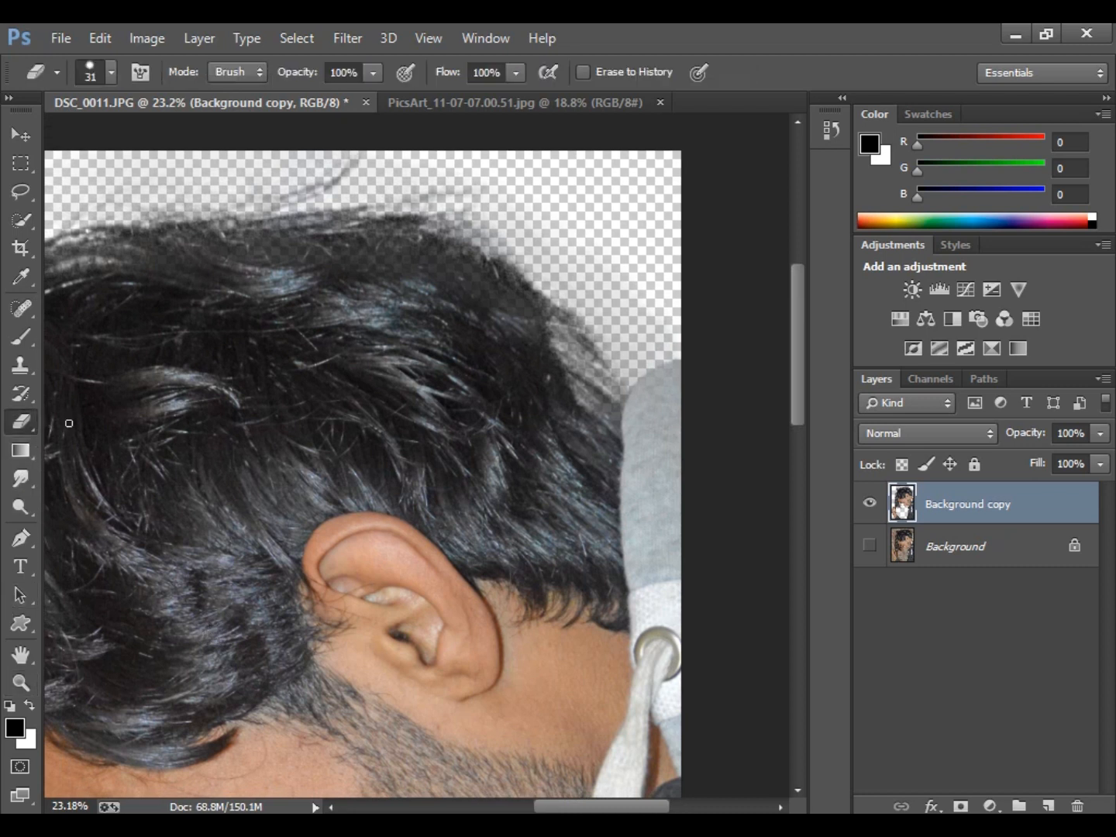
pyautogui.rightClick(595, 214)
pyautogui.moveTo(758, 269); pyautogui.dragTo(791, 267)
pyautogui.click(506, 168)
pyautogui.moveTo(420, 168)
pyautogui.mouseDown()
pyautogui.moveTo(512, 212)
pyautogui.moveTo(436, 197)
pyautogui.moveTo(471, 194)
pyautogui.mouseUp()
# Step: Resize the Eraser to 419 px and erase the remaining haze along the top and back of the hair
pyautogui.rightClick(490, 198)
pyautogui.moveTo(688, 251)
pyautogui.mouseDown()
pyautogui.moveTo(755, 250)
pyautogui.moveTo(723, 246)
pyautogui.mouseUp()
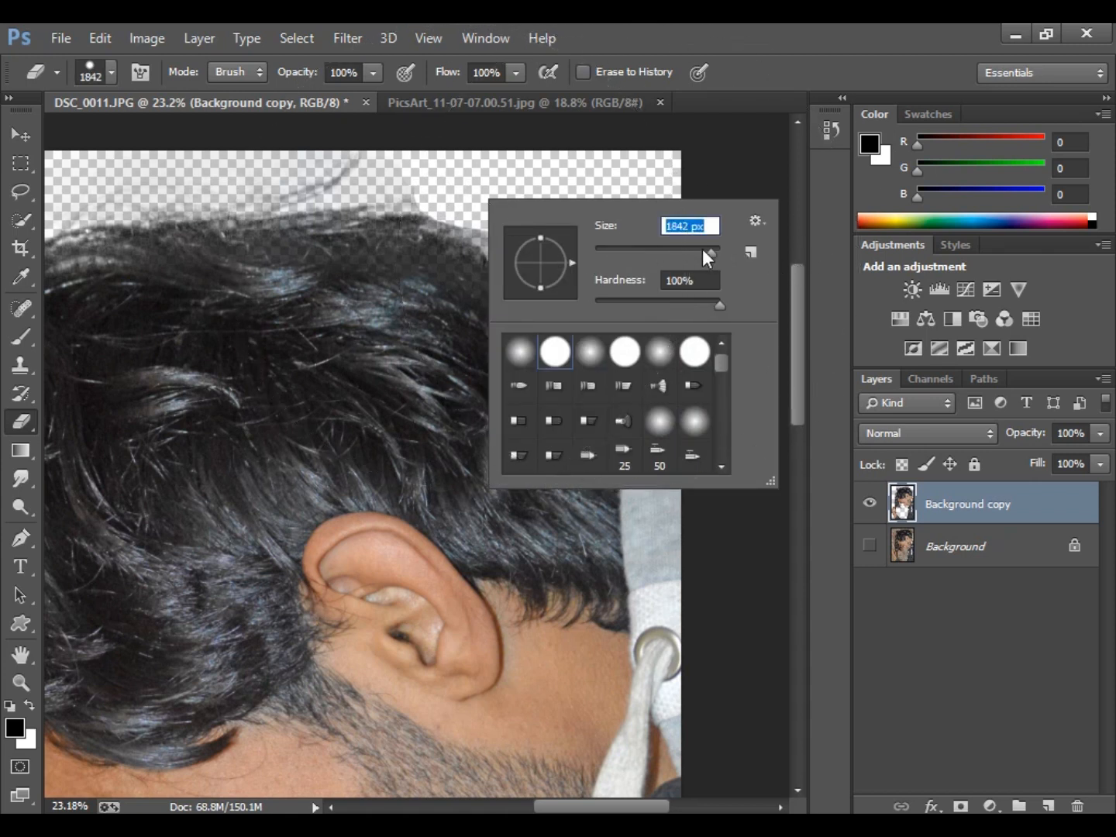
pyautogui.click(605, 157)
pyautogui.moveTo(624, 243)
pyautogui.mouseDown()
pyautogui.moveTo(647, 281)
pyautogui.moveTo(632, 302)
pyautogui.moveTo(655, 314)
pyautogui.moveTo(619, 311)
pyautogui.moveTo(493, 192)
pyautogui.moveTo(387, 151)
pyautogui.mouseUp()
pyautogui.moveTo(537, 234); pyautogui.dragTo(721, 313)
pyautogui.moveTo(545, 223); pyautogui.dragTo(512, 224)
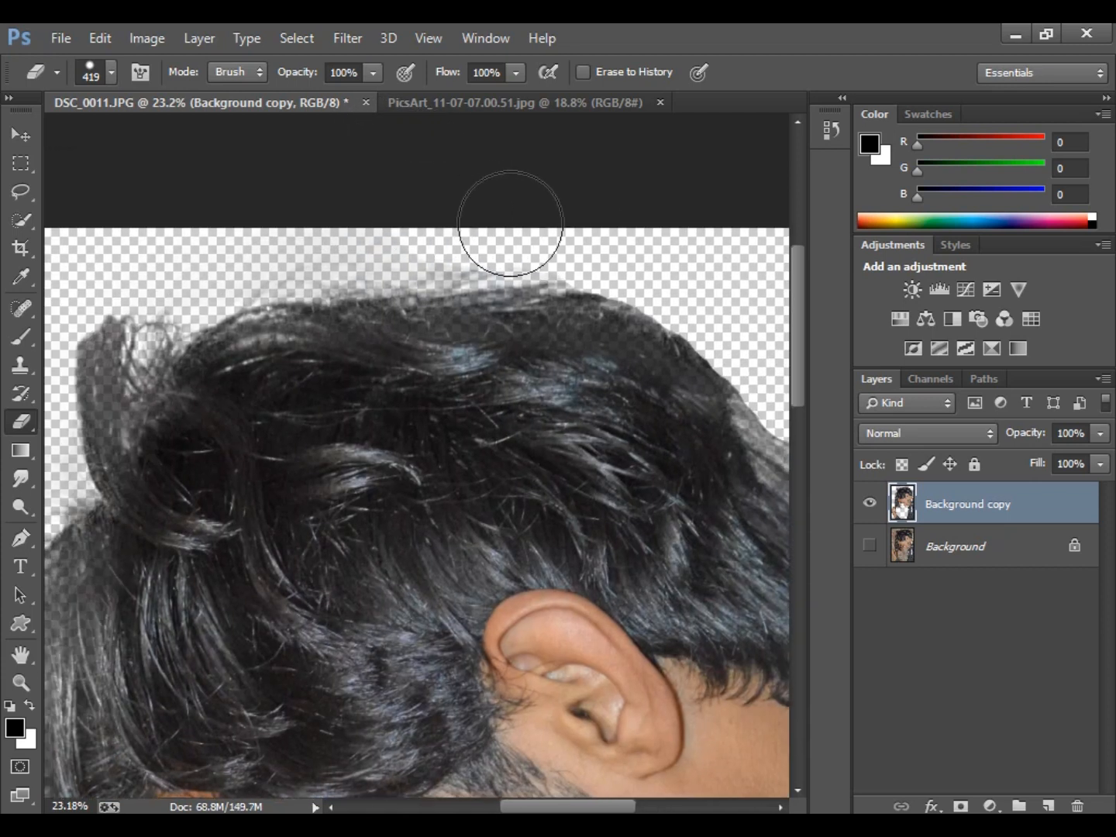
# Step: Inspect the cut-out edges around the forehead and hanging strands up close, and review the whole image
pyautogui.moveTo(283, 356); pyautogui.dragTo(359, 163)
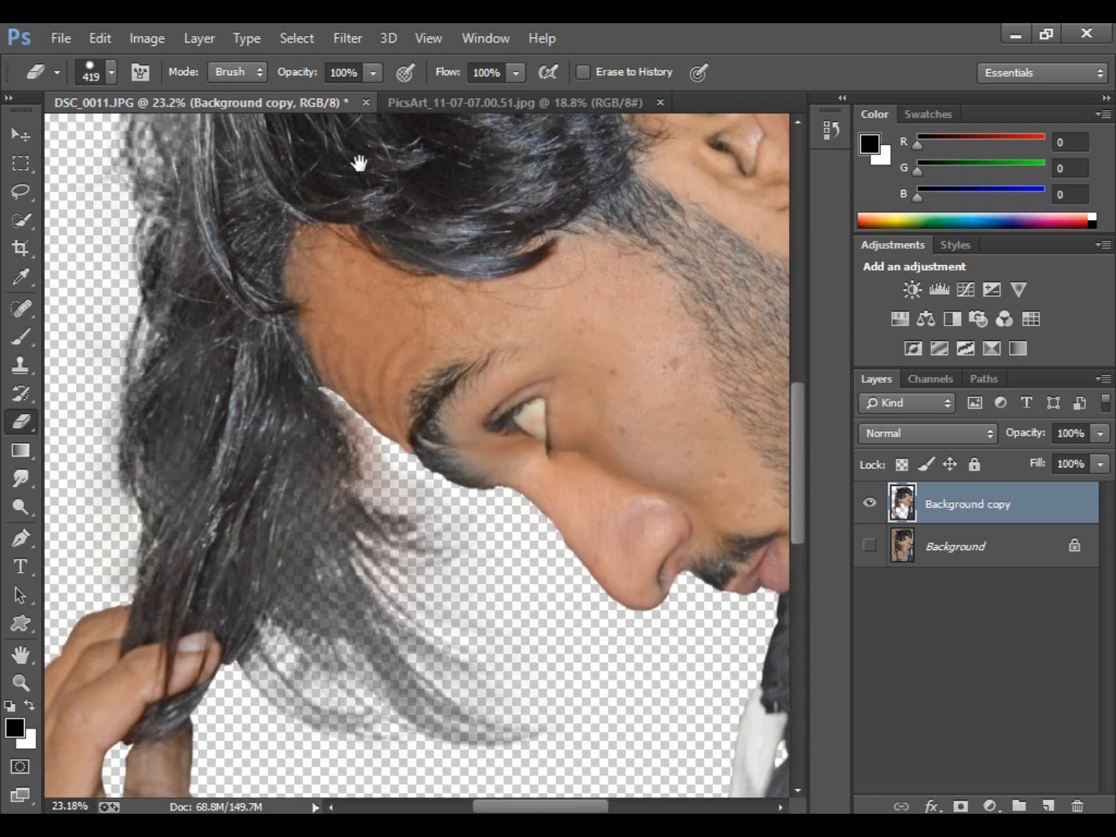
pyautogui.click(28, 682)
pyautogui.moveTo(461, 465); pyautogui.dragTo(489, 499)
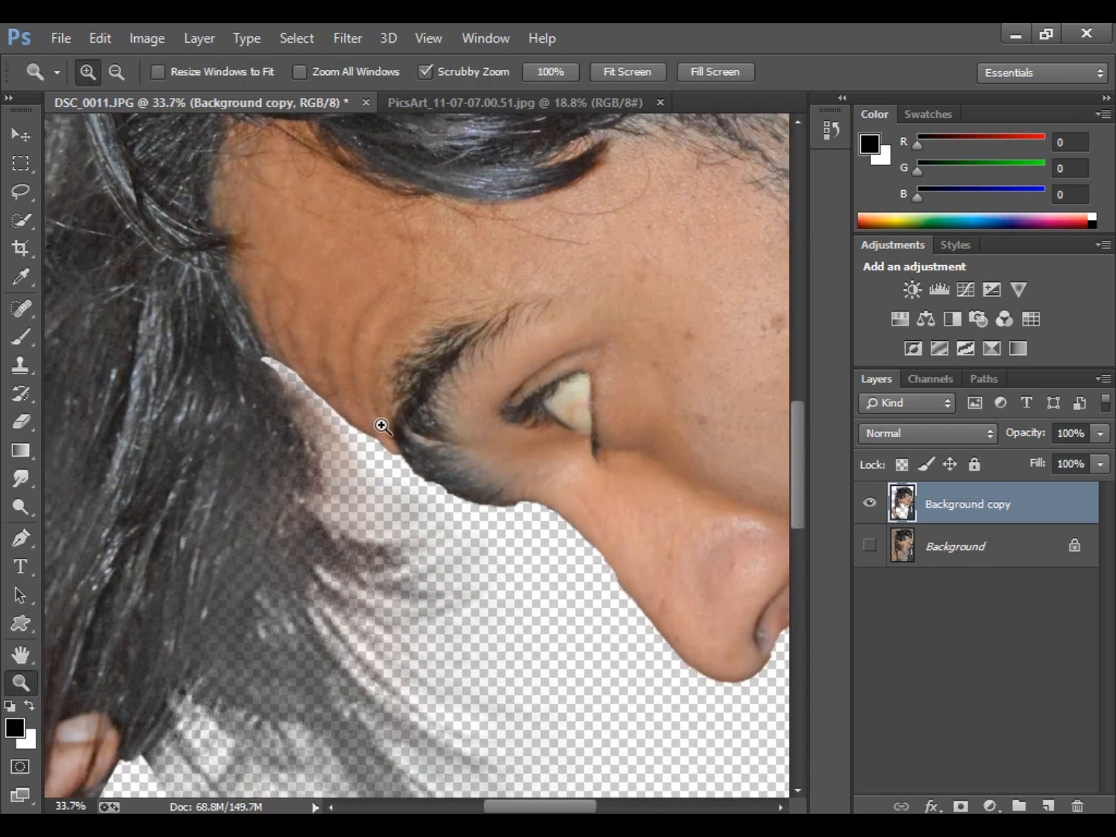
pyautogui.hotkey('ctrl', '0')
pyautogui.rightClick(448, 431)
pyautogui.press('Escape')
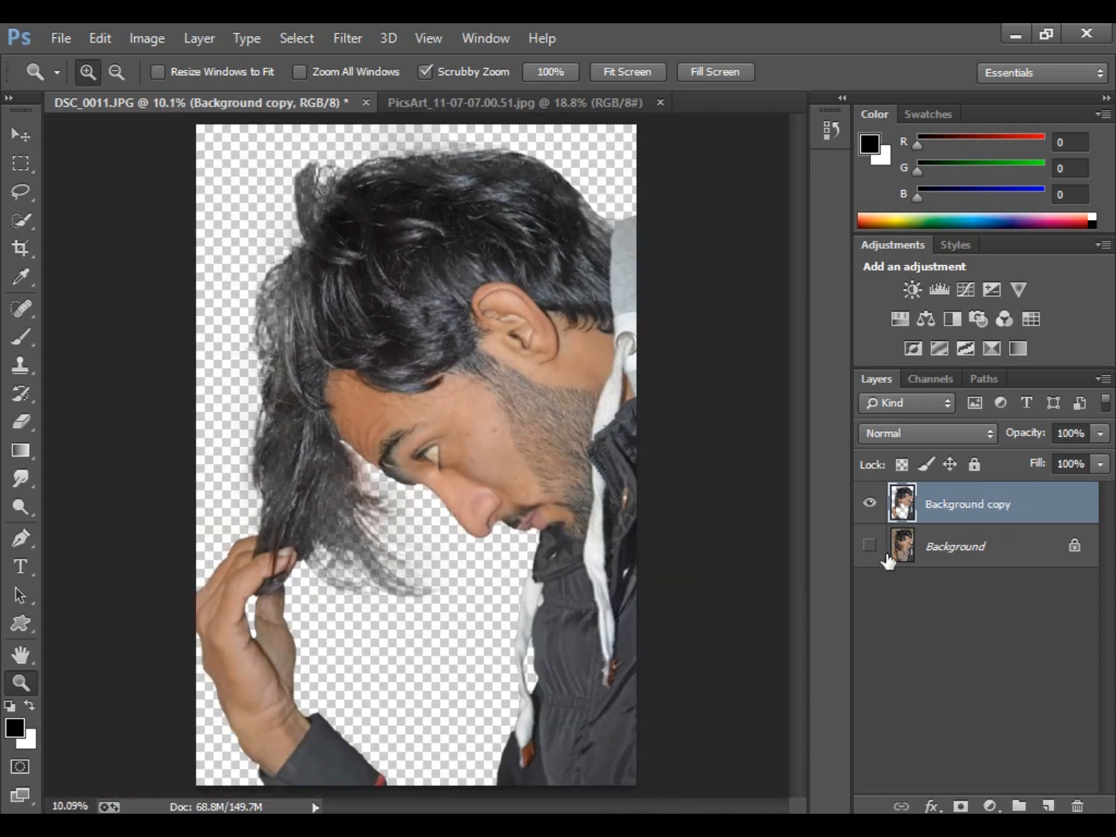
# Step: Compare the cut-out with the original photo by toggling layer visibility, leaving the Background layer hidden
pyautogui.click(871, 502)
pyautogui.click(871, 502)
pyautogui.click(870, 546)
pyautogui.click(871, 545)
pyautogui.click(871, 547)
pyautogui.click(871, 547)
pyautogui.click(871, 546)
pyautogui.click(872, 546)
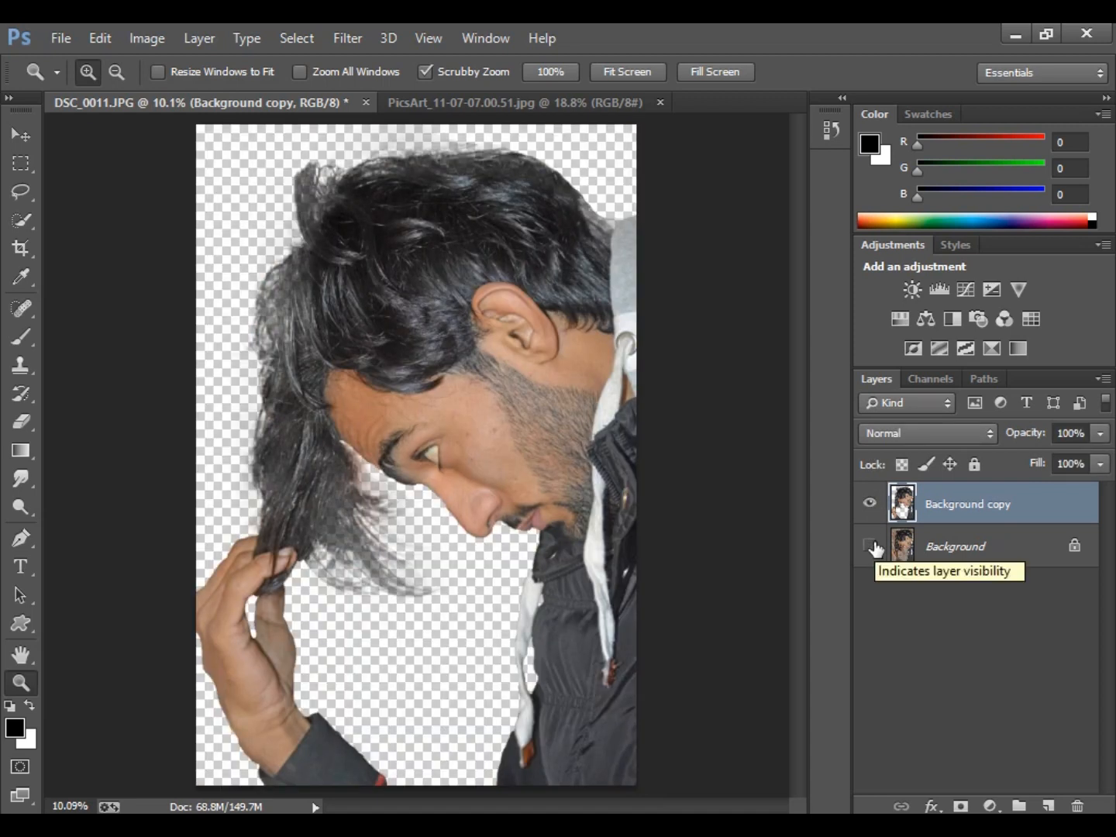
pyautogui.click(871, 546)
pyautogui.click(871, 546)
pyautogui.click(871, 546)
pyautogui.click(871, 546)
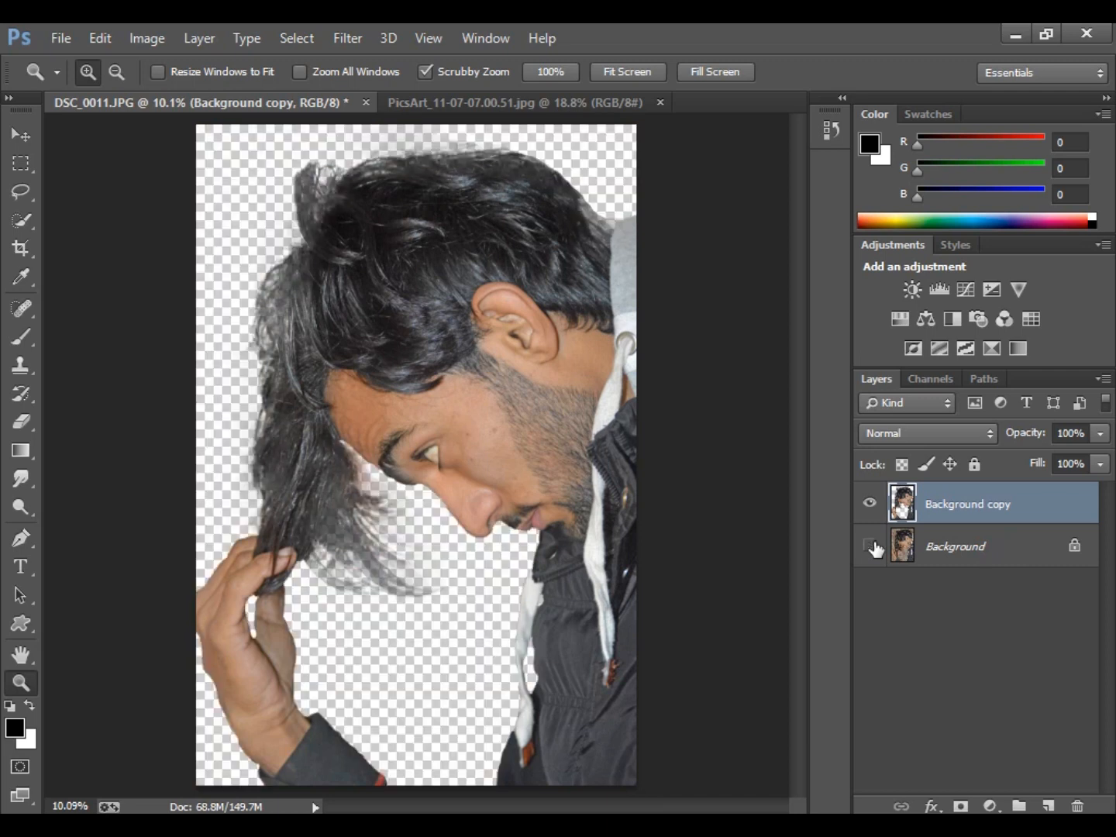
pyautogui.click(870, 547)
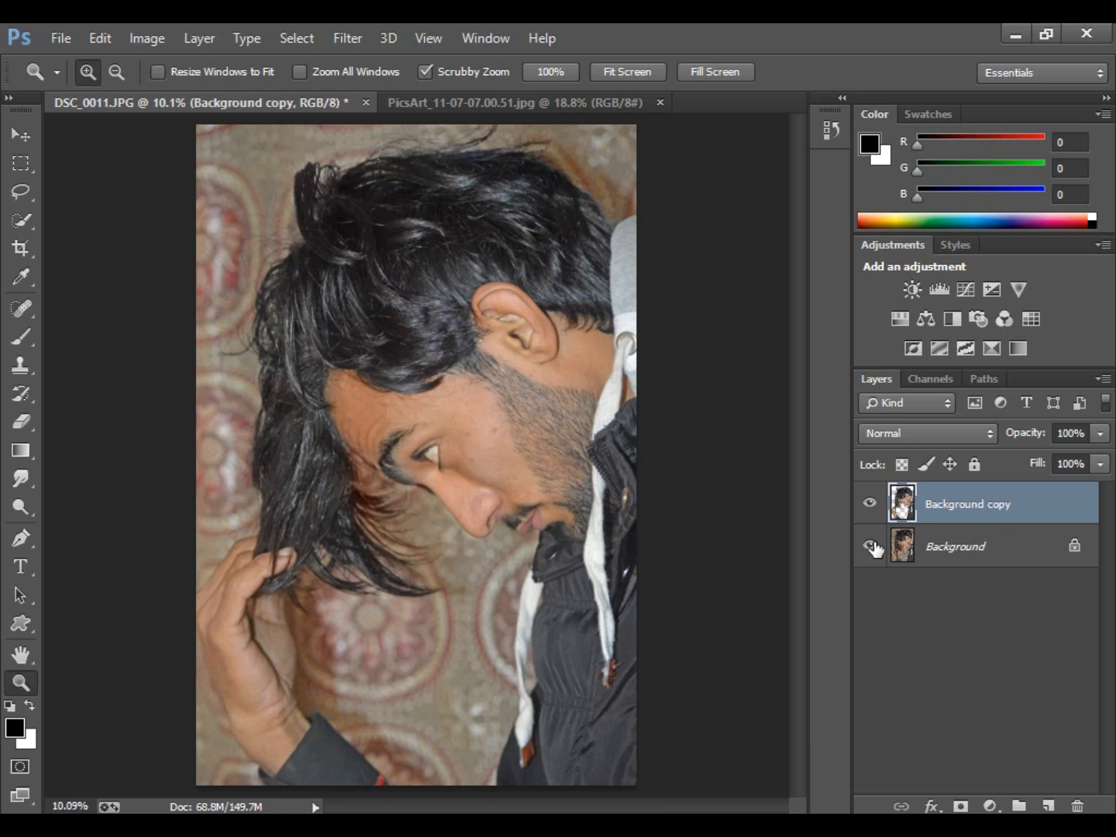
pyautogui.click(871, 546)
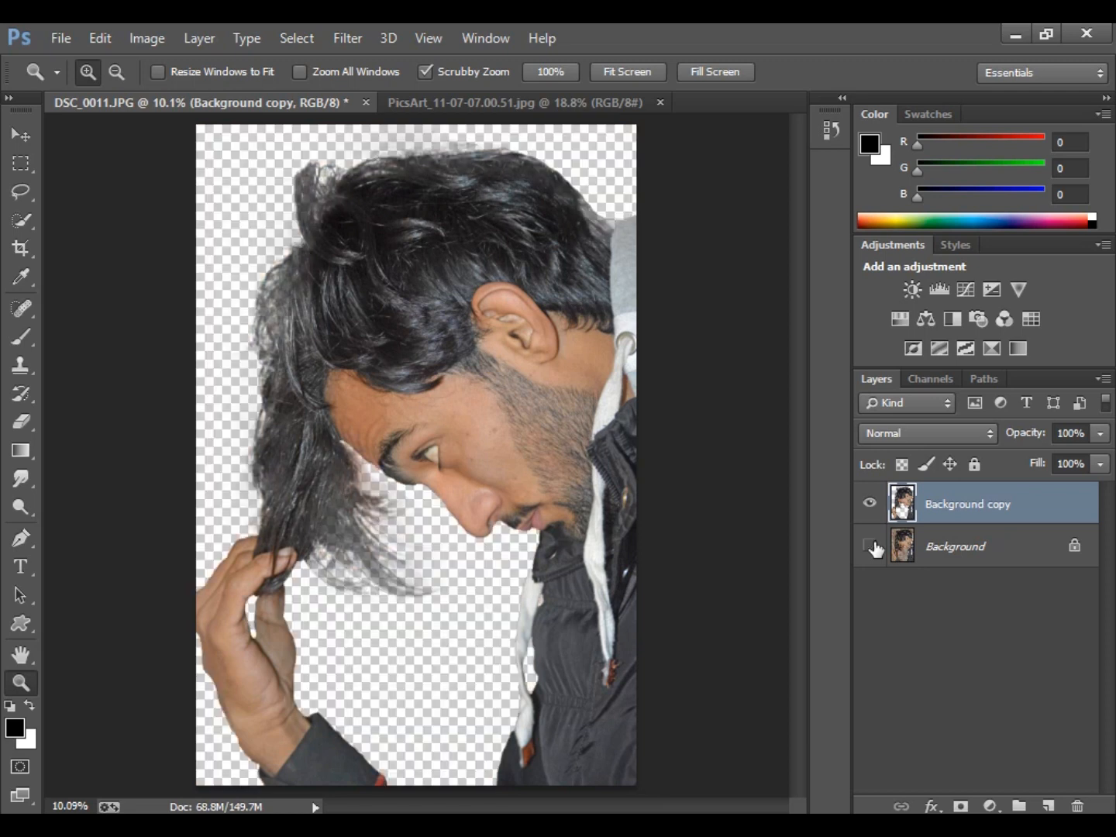
# Step: Load the Background copy layer's outline as a selection and copy that area of the Background layer to a new layer
pyautogui.click(22, 222)
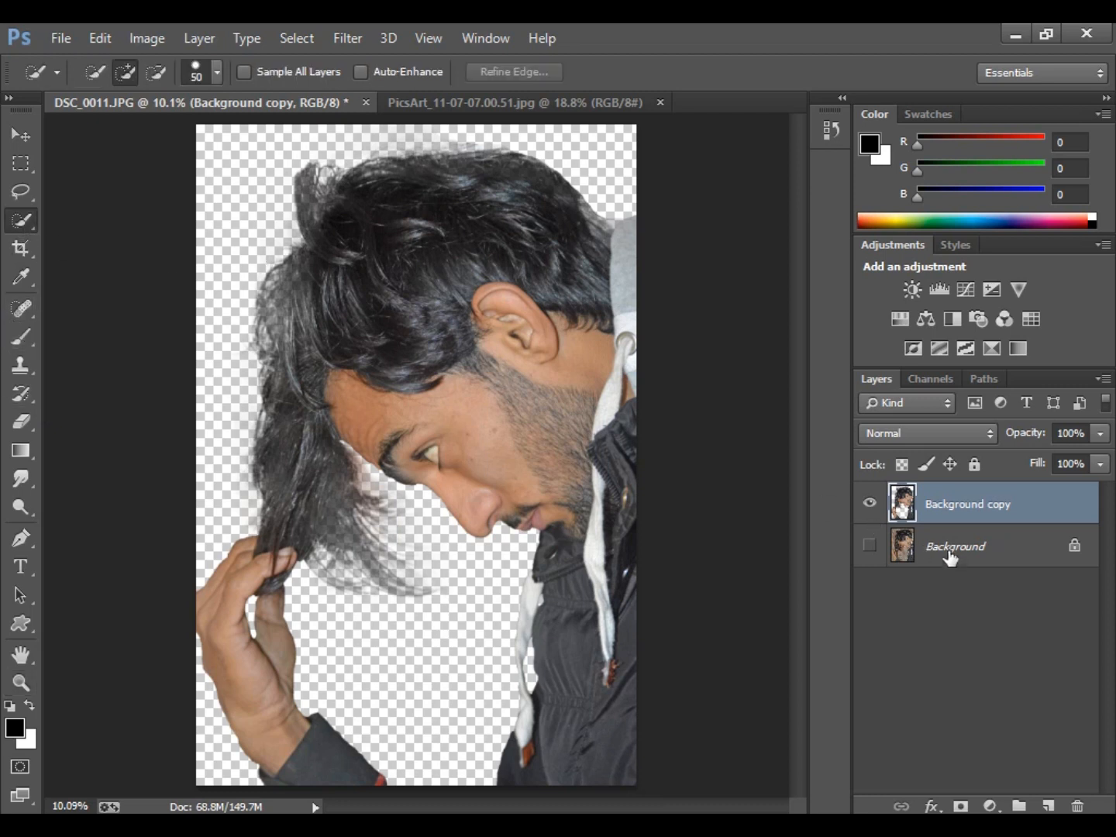
pyautogui.keyDown('ctrl'); pyautogui.click(903, 507); pyautogui.keyUp('ctrl')
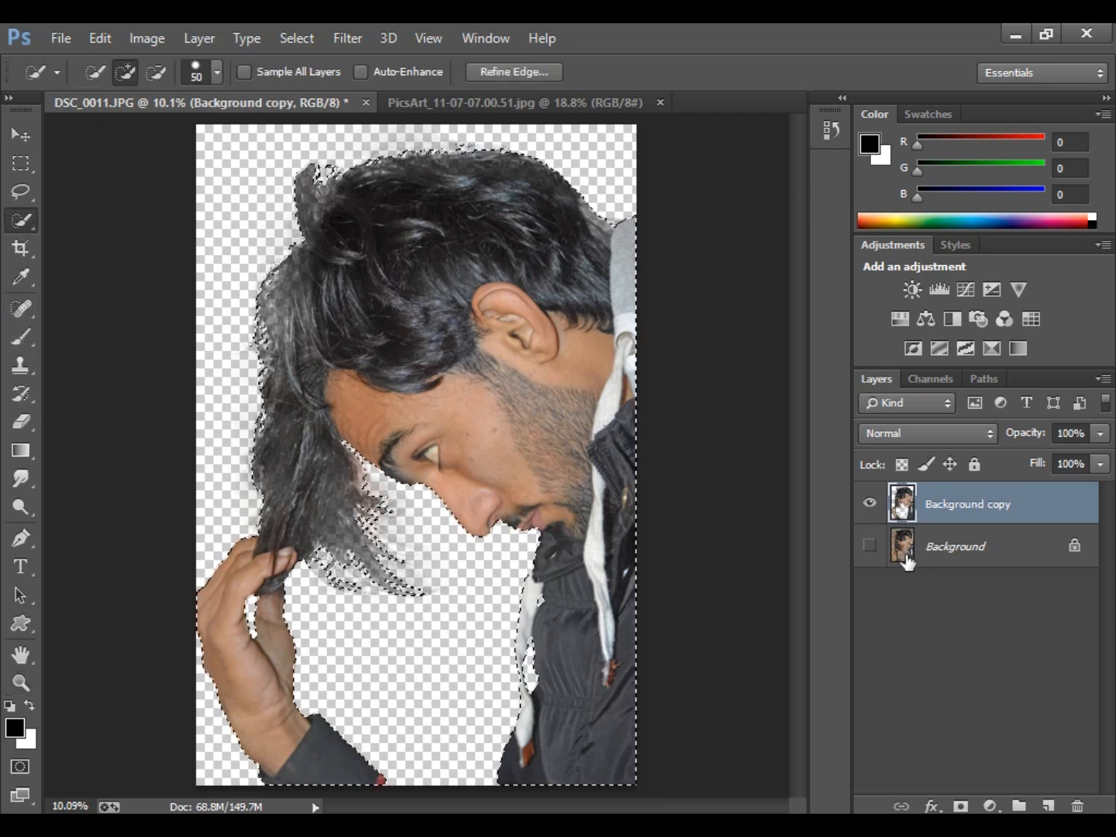
pyautogui.click(871, 548)
pyautogui.click(961, 546)
pyautogui.rightClick(495, 303)
pyautogui.click(596, 466)
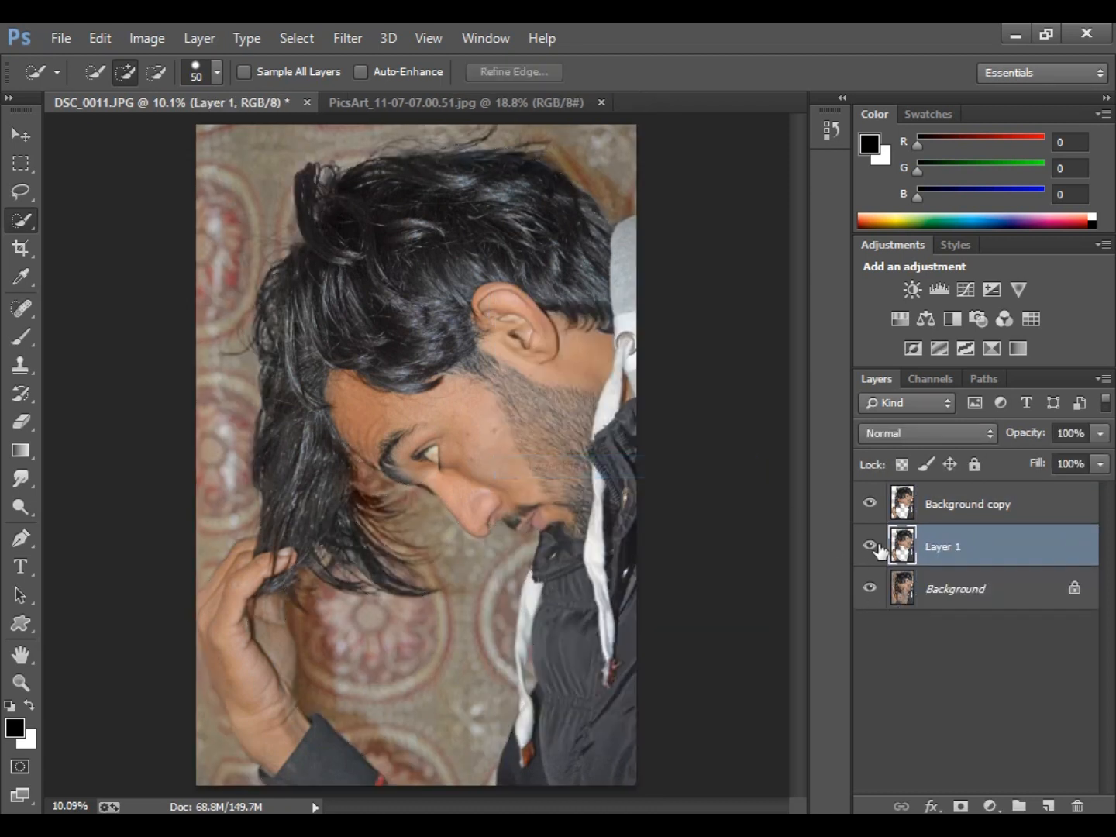
# Step: Move Layer 1 above Background copy and compare the two cut-outs by toggling their visibility
pyautogui.moveTo(926, 552); pyautogui.dragTo(939, 507)
pyautogui.moveTo(945, 496); pyautogui.dragTo(944, 498)
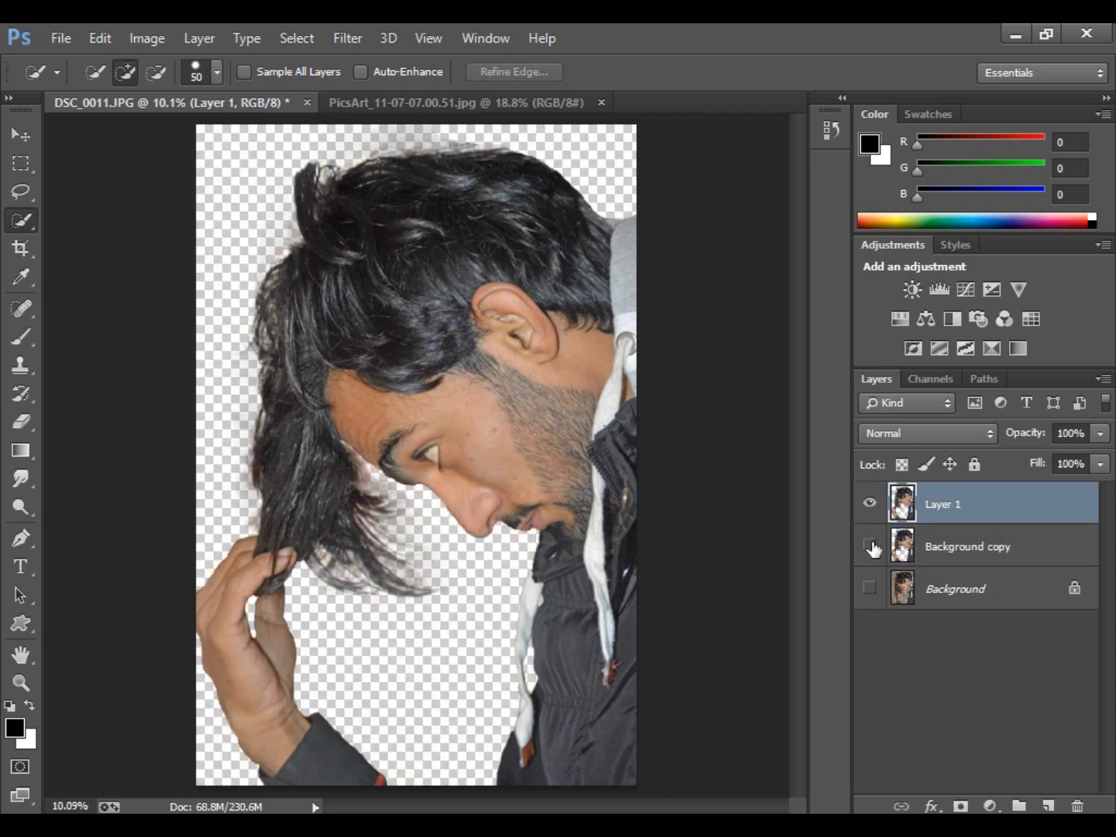
pyautogui.click(869, 548)
pyautogui.click(872, 508)
pyautogui.click(873, 511)
# Step: Merge Layer 1 and Background copy into a single cut-out layer
pyautogui.keyDown('ctrl'); pyautogui.click(947, 548); pyautogui.keyUp('ctrl')
pyautogui.rightClick(947, 548)
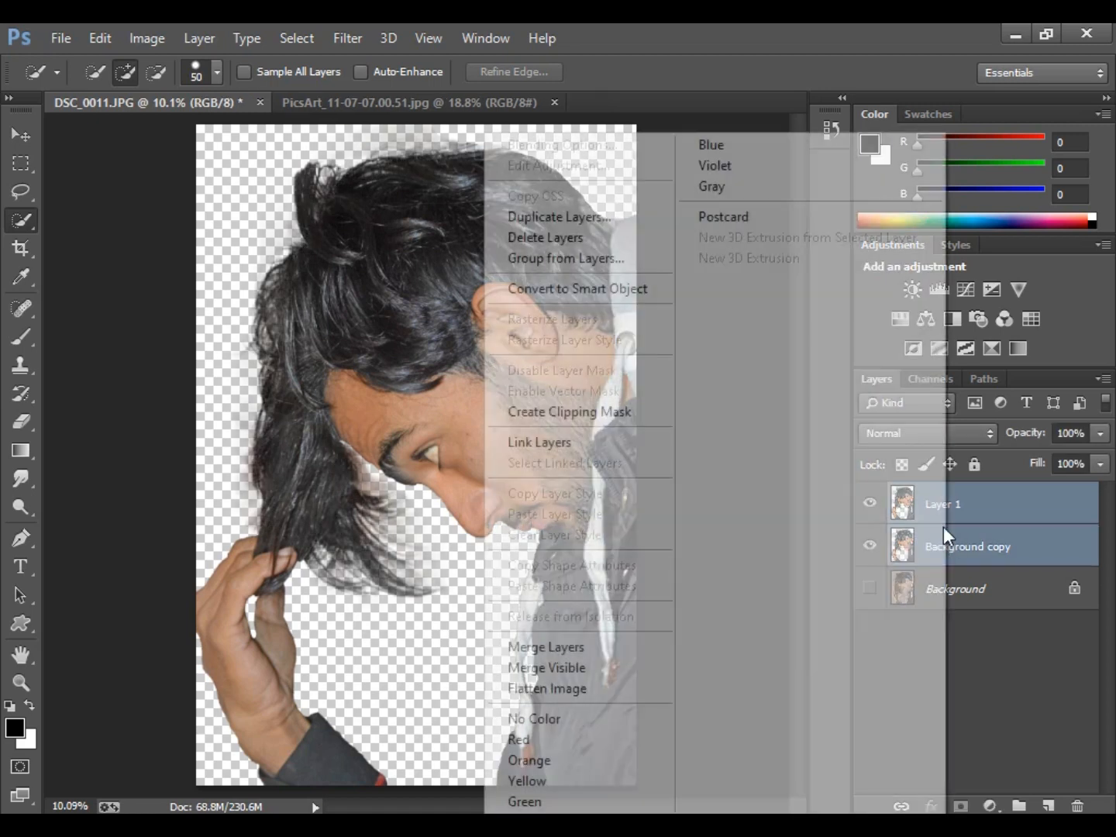
pyautogui.click(571, 643)
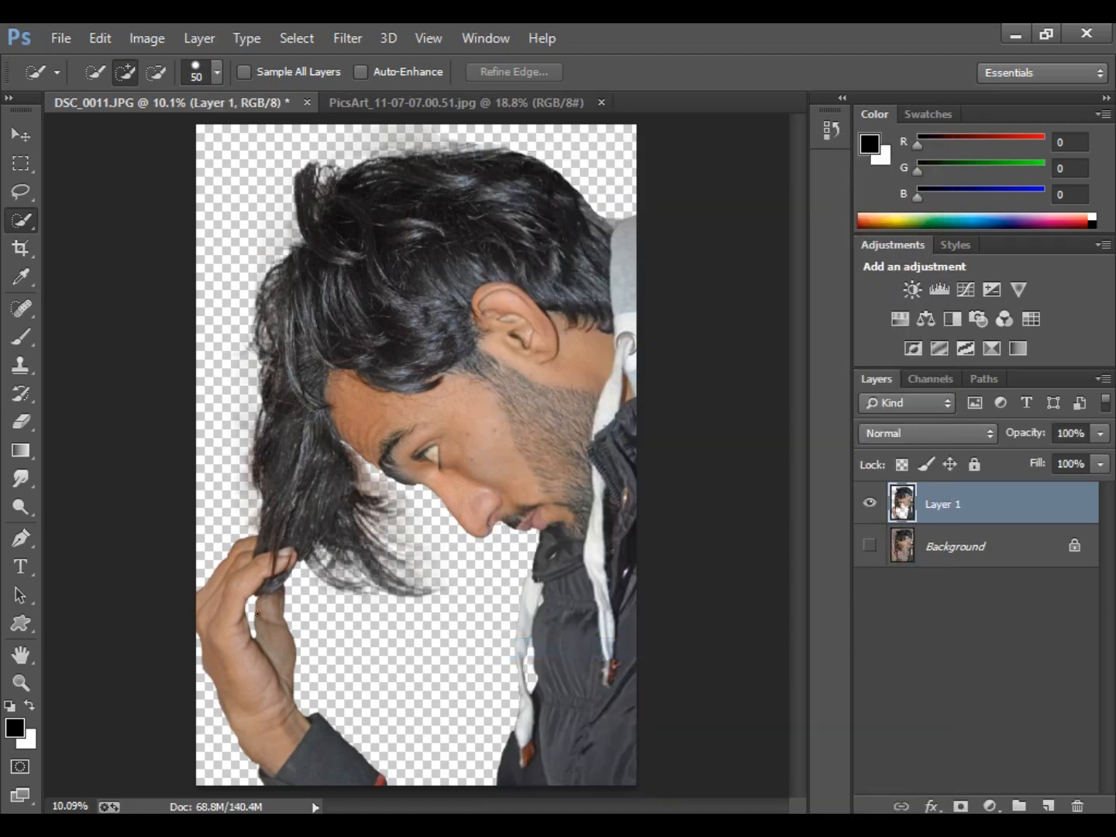
pyautogui.click(21, 684)
pyautogui.moveTo(394, 548); pyautogui.dragTo(457, 601)
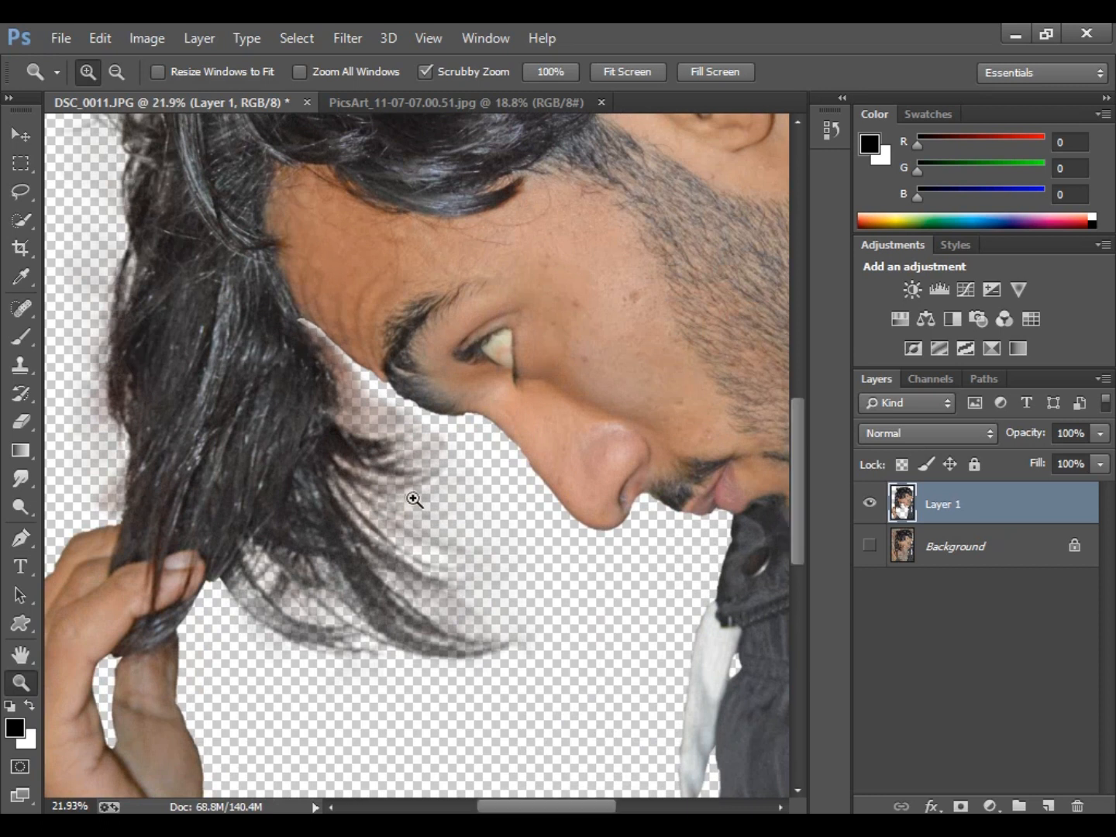
pyautogui.moveTo(414, 493); pyautogui.dragTo(450, 531)
pyautogui.rightClick(431, 512)
pyautogui.click(437, 513)
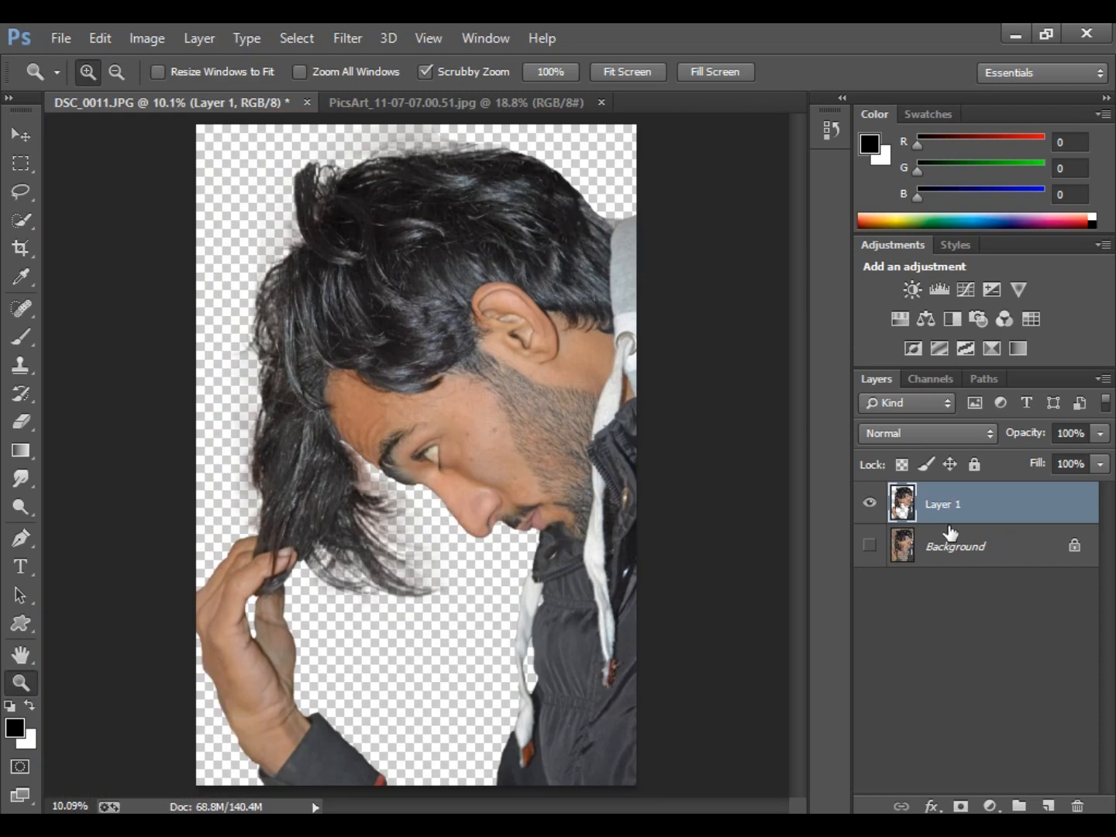
# Step: Bring the curtain photo from PicsArt_11-07-07.00.51.jpg into the DSC_0011.JPG document as a new layer
pyautogui.click(23, 135)
pyautogui.moveTo(534, 441); pyautogui.dragTo(598, 461)
pyautogui.click(1088, 809)
pyautogui.moveTo(628, 564); pyautogui.dragTo(444, 429)
# Step: Scale the curtain layer to about 223% width and 254% height and position it to cover the whole canvas
pyautogui.moveTo(586, 529); pyautogui.dragTo(784, 761)
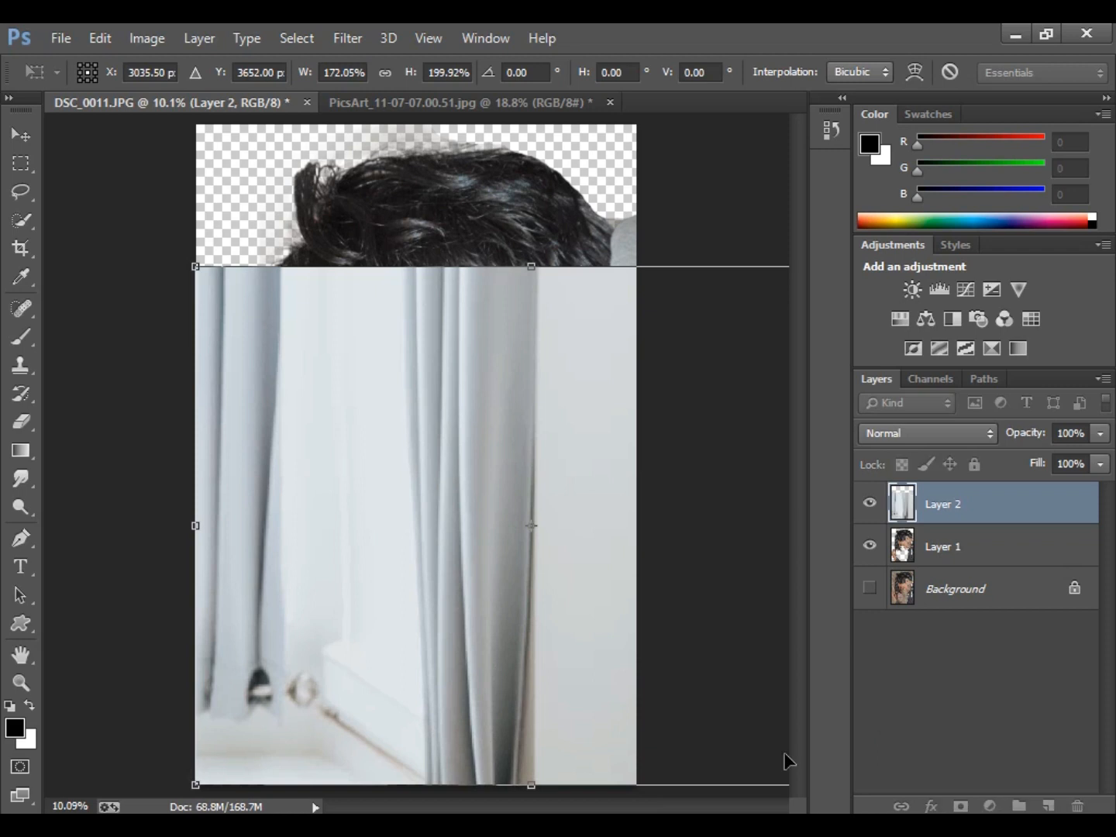
pyautogui.moveTo(195, 263); pyautogui.dragTo(10, 128)
pyautogui.moveTo(383, 378)
pyautogui.mouseDown()
pyautogui.moveTo(493, 370)
pyautogui.moveTo(381, 361)
pyautogui.moveTo(411, 376)
pyautogui.moveTo(396, 366)
pyautogui.mouseUp()
pyautogui.press('Return')
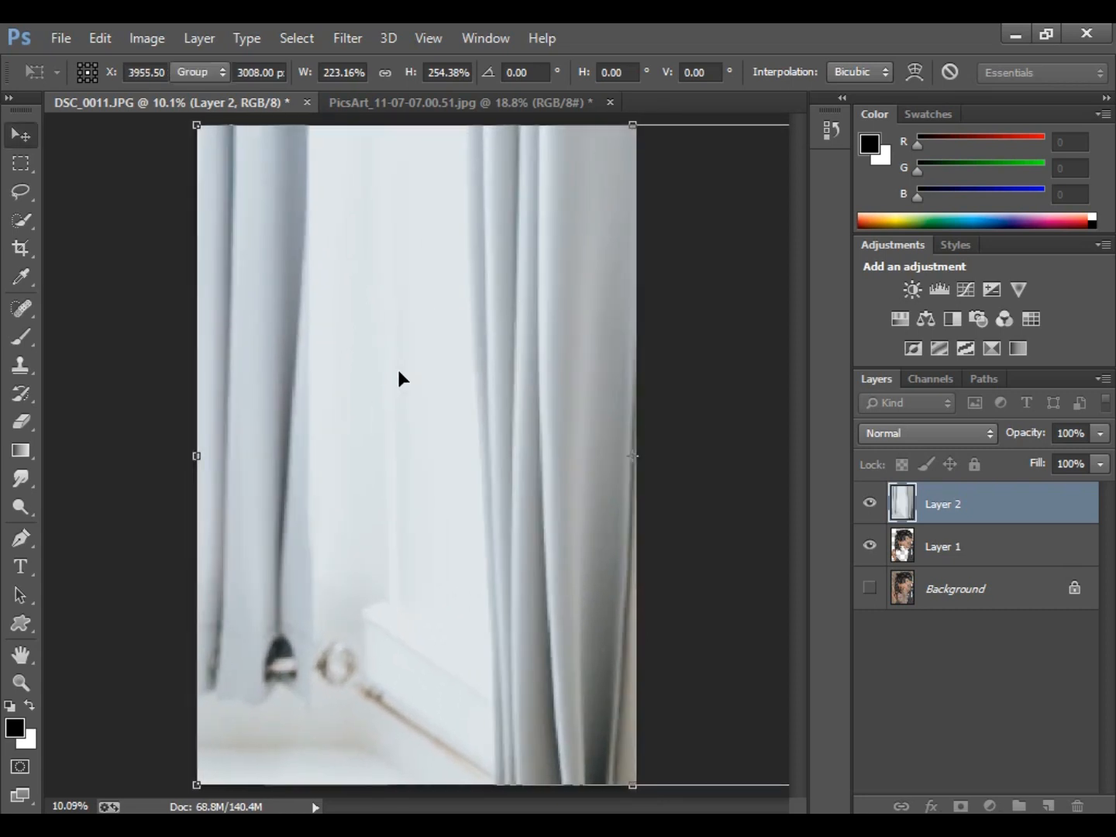
# Step: Move Layer 1 above the curtain layer, and enlarge the curtain to about 105% by 102%, repositioning it behind the man
pyautogui.moveTo(930, 550); pyautogui.dragTo(952, 517)
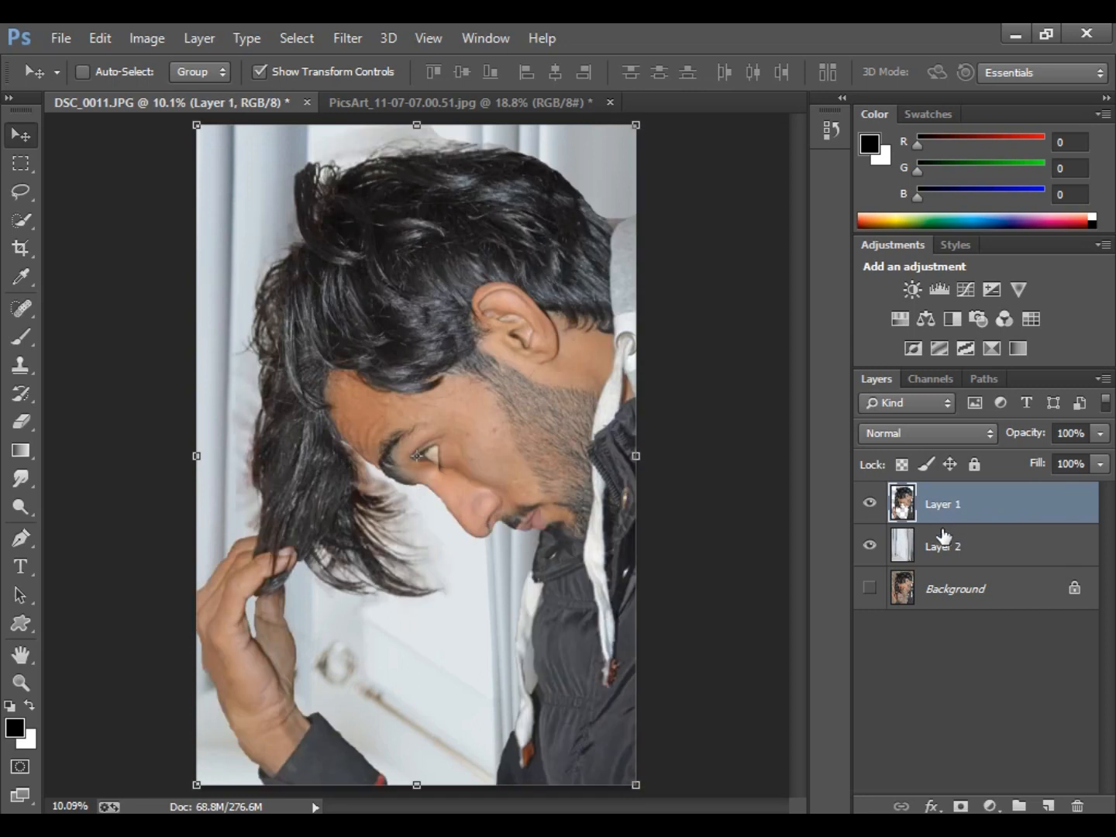
pyautogui.moveTo(193, 126); pyautogui.dragTo(149, 114)
pyautogui.press('Return')
pyautogui.click(999, 548)
pyautogui.press('Return')
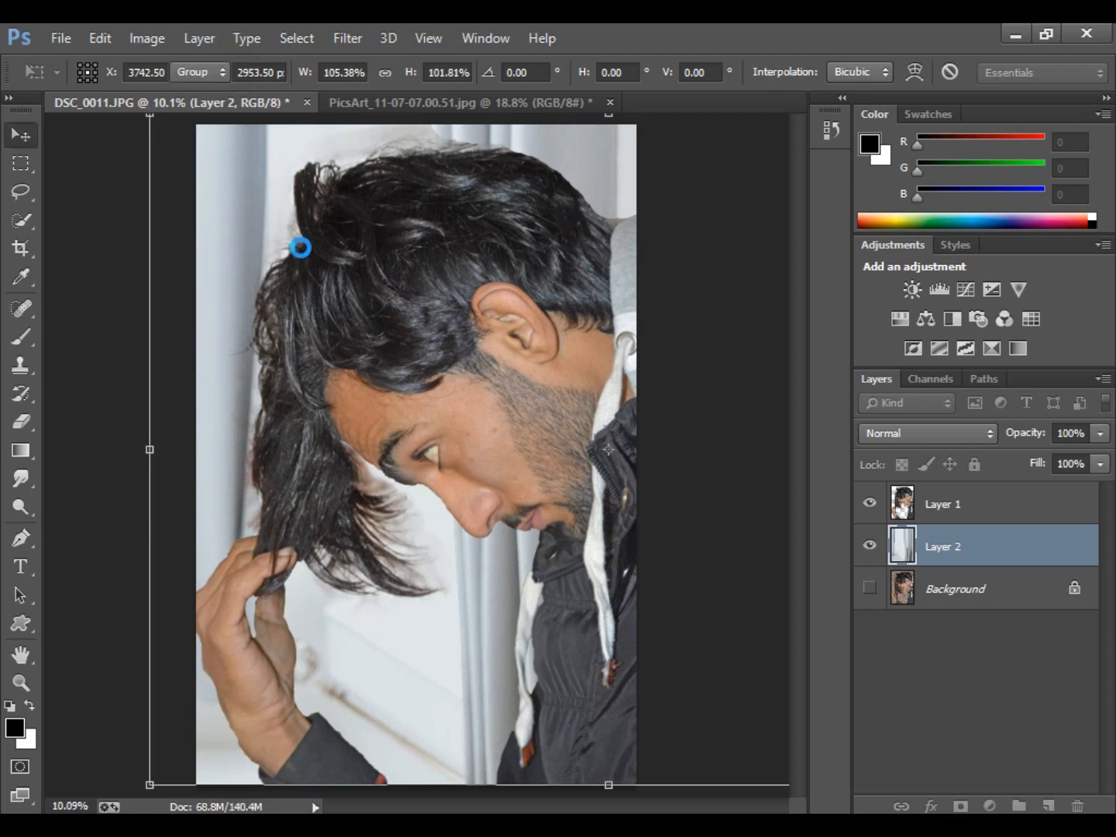
pyautogui.moveTo(239, 401); pyautogui.dragTo(326, 405)
# Step: Crop the portrait to its existing canvas bounds and close the PicsArt_11-07-07.00.51.jpg document
pyautogui.click(19, 681)
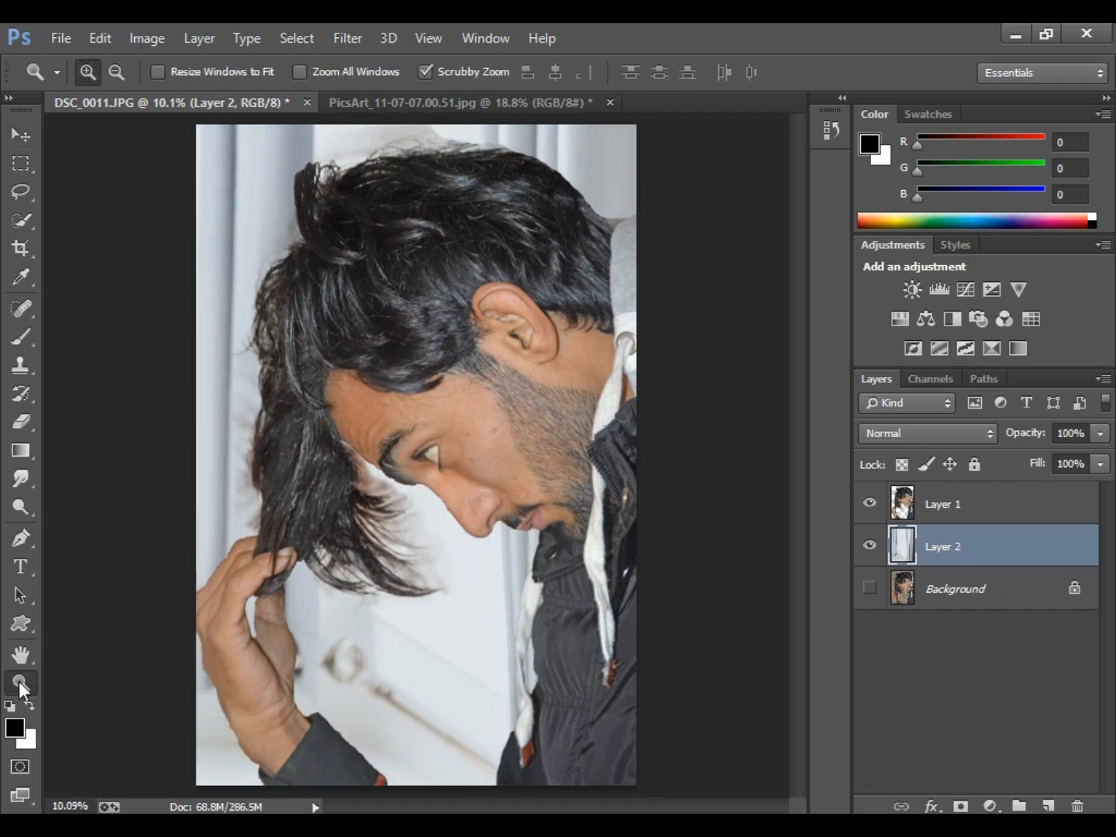
pyautogui.rightClick(351, 471)
pyautogui.click(355, 478)
pyautogui.click(21, 248)
pyautogui.doubleClick(498, 406)
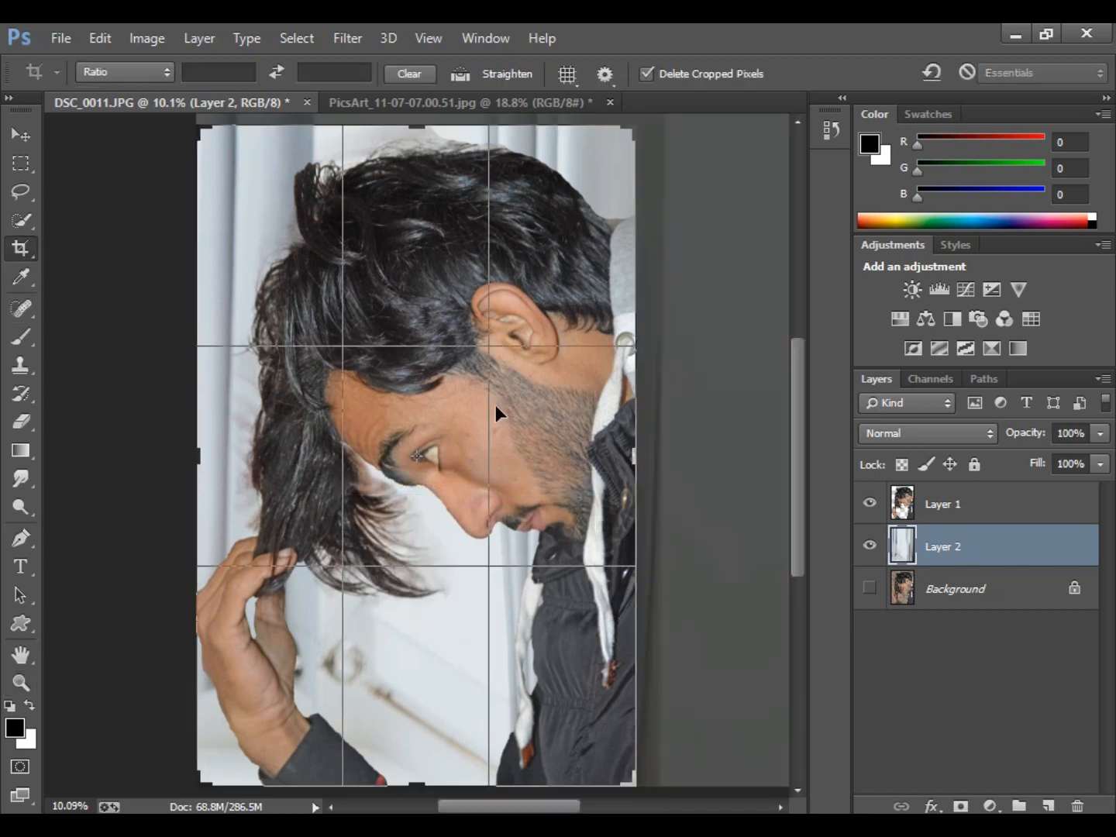
pyautogui.click(22, 682)
pyautogui.rightClick(283, 582)
pyautogui.click(311, 593)
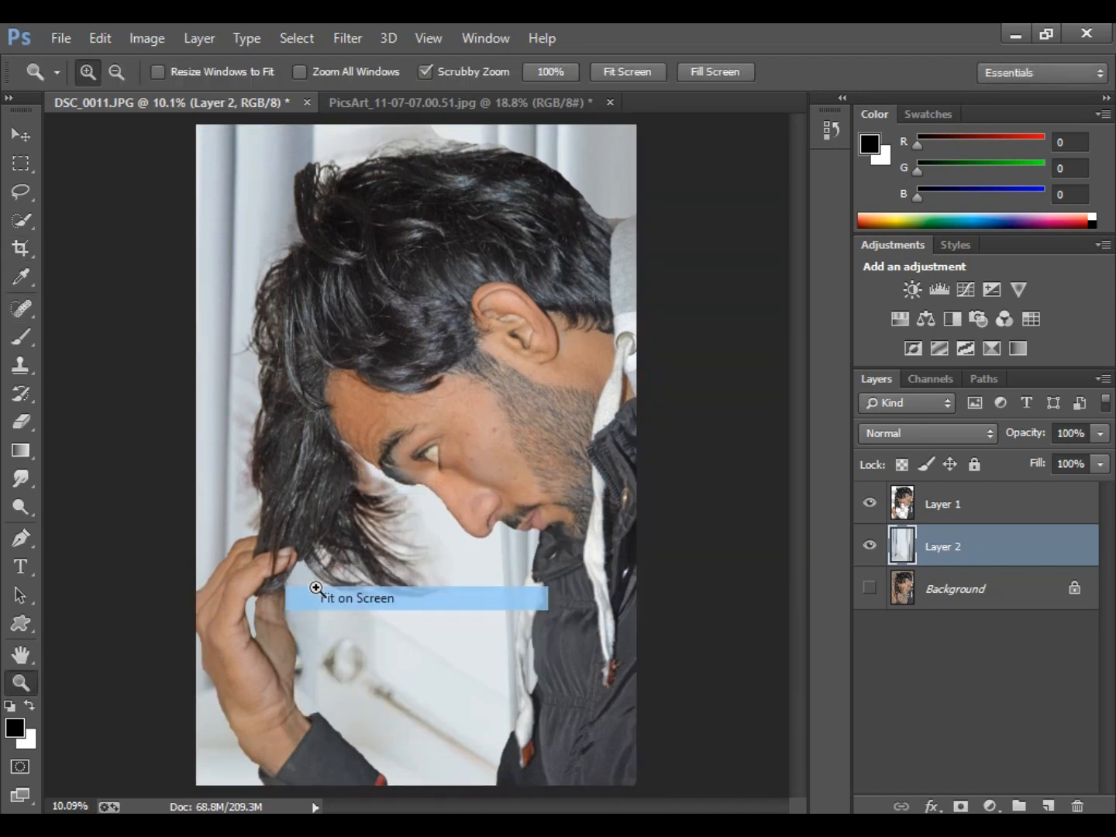
pyautogui.click(611, 101)
pyautogui.click(562, 345)
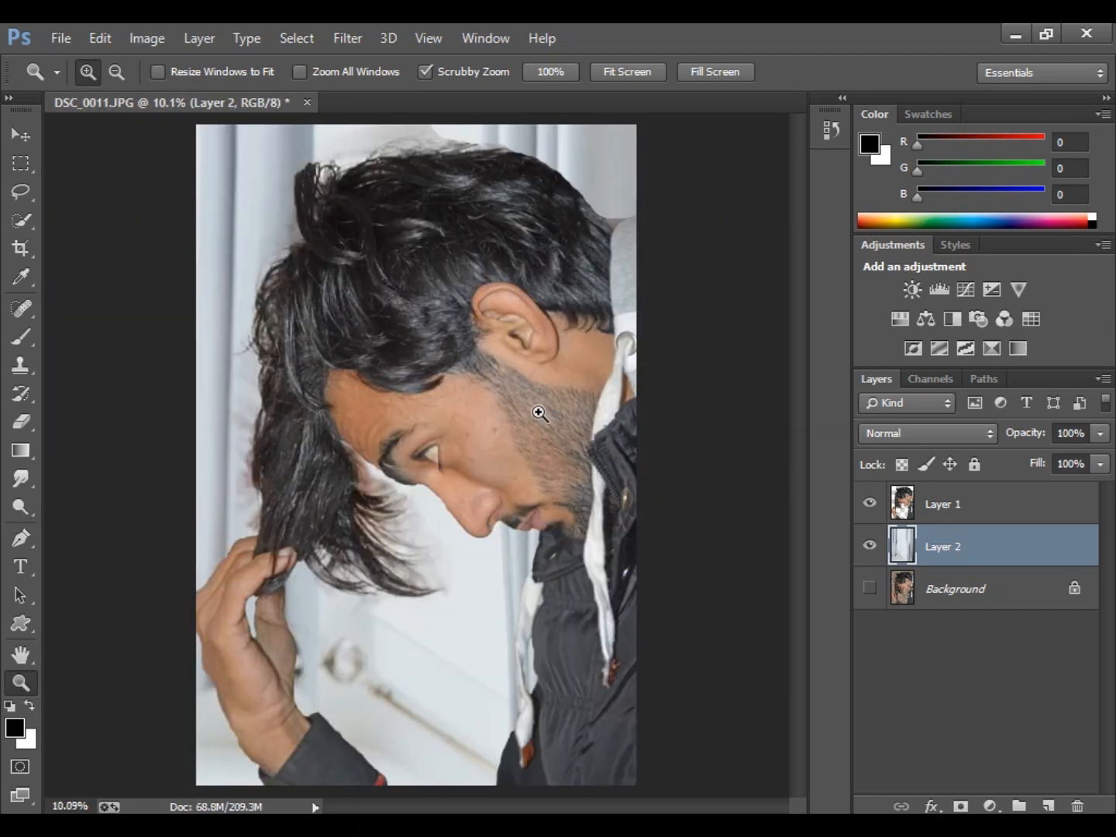
# Step: Erase the beige background remnant between the back of the hair and the grey hood on Layer 1 with a 60 px Eraser
pyautogui.moveTo(571, 269); pyautogui.dragTo(578, 328)
pyautogui.moveTo(492, 310); pyautogui.dragTo(595, 366)
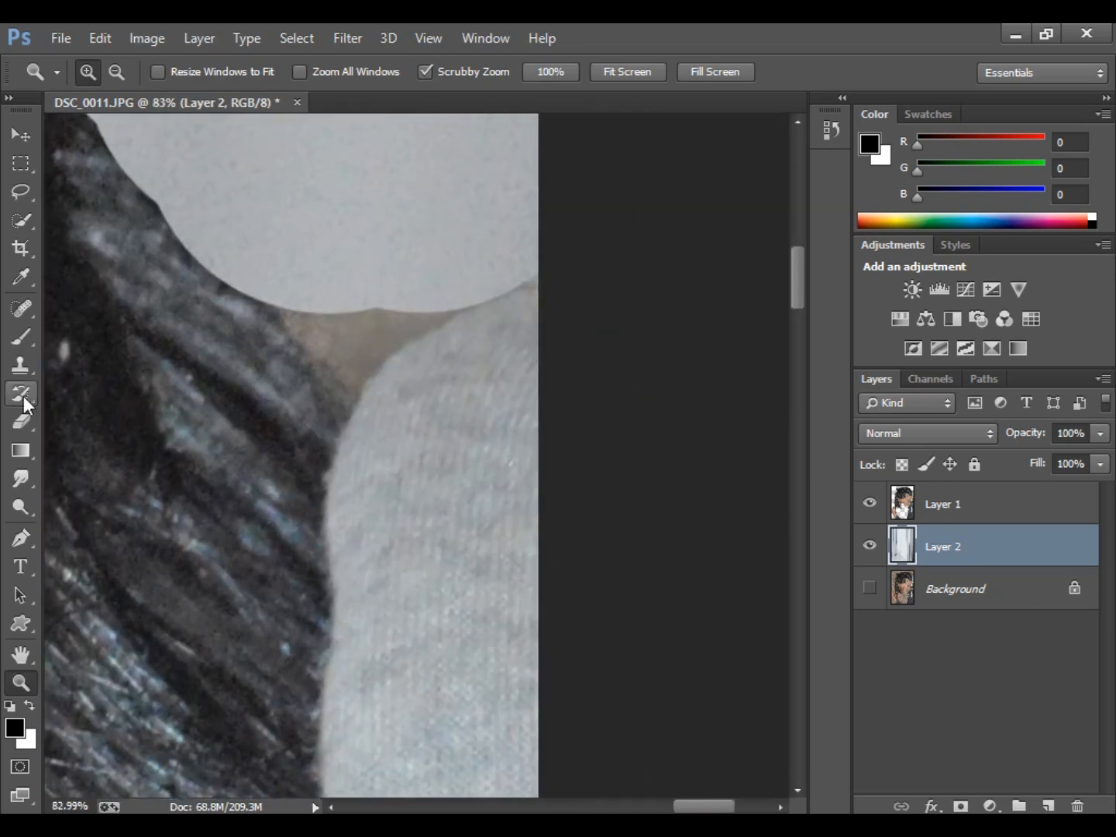
pyautogui.click(21, 421)
pyautogui.press('[')
pyautogui.press('[')
pyautogui.press('[')
pyautogui.press('[')
pyautogui.press('[')
pyautogui.press('[')
pyautogui.press('[')
pyautogui.press('[')
pyautogui.press('[')
pyautogui.press('[')
pyautogui.moveTo(260, 260); pyautogui.dragTo(293, 296)
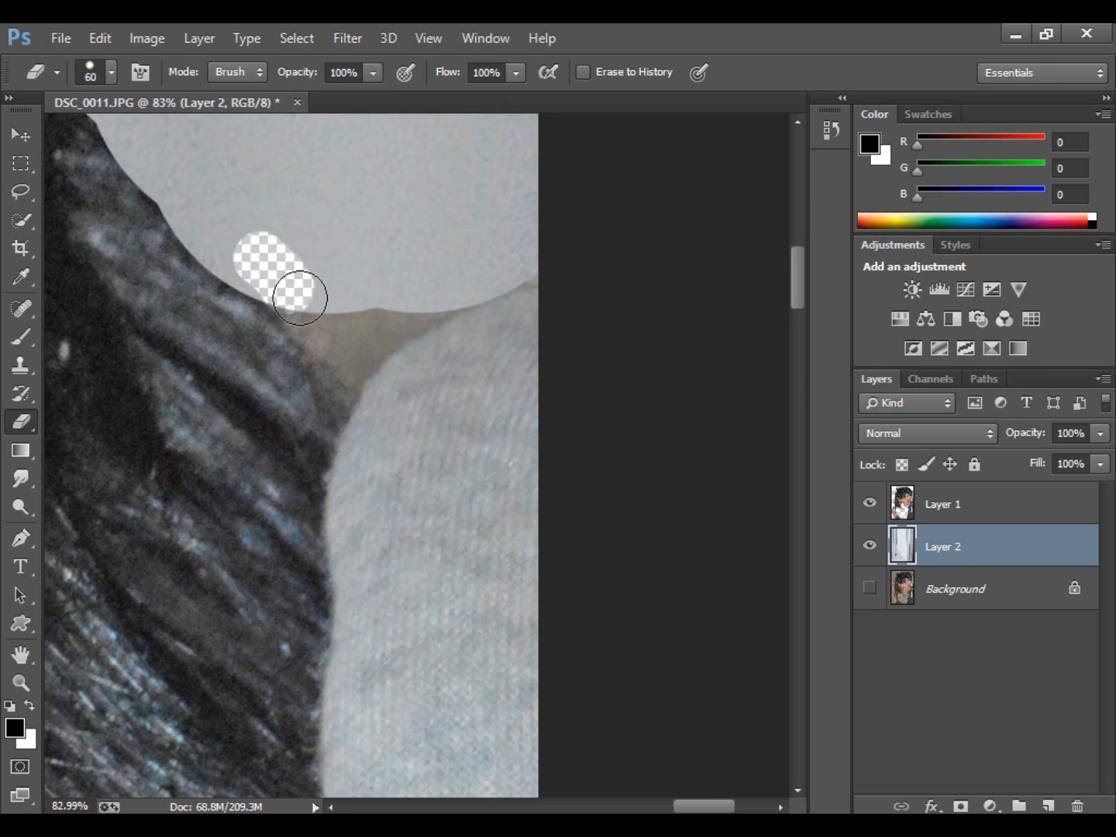
pyautogui.hotkey('ctrl', 'z')
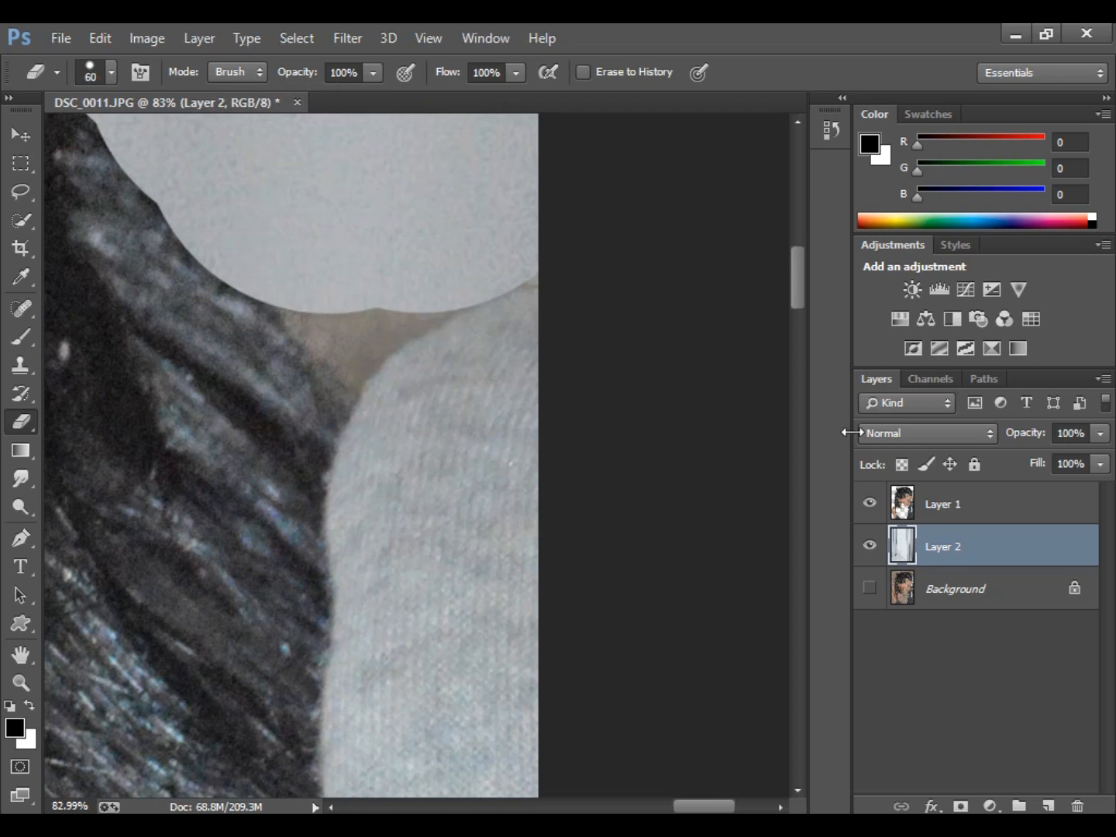
pyautogui.click(883, 506)
pyautogui.moveTo(311, 303)
pyautogui.mouseDown()
pyautogui.moveTo(329, 318)
pyautogui.moveTo(260, 277)
pyautogui.moveTo(344, 370)
pyautogui.moveTo(407, 315)
pyautogui.moveTo(505, 269)
pyautogui.mouseUp()
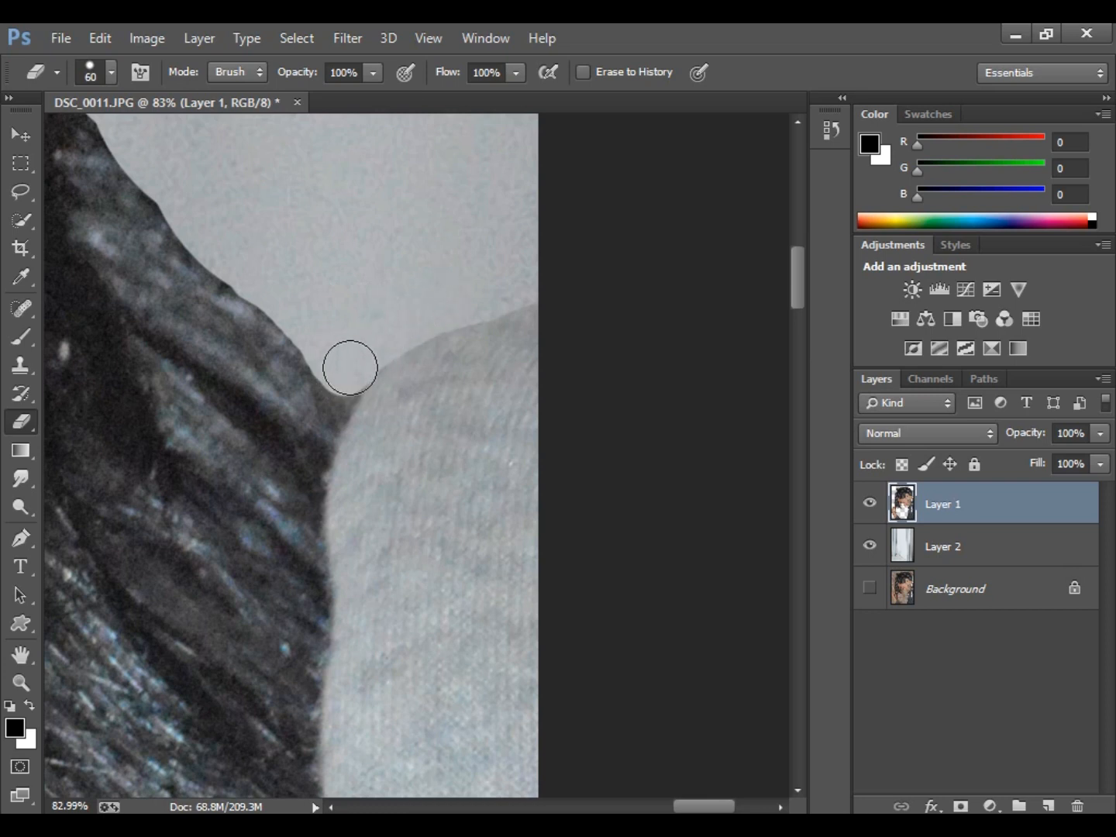
# Step: Switch to a softer Eraser tip at 125 px and erase the pale fringe along the top of the hair
pyautogui.moveTo(352, 259); pyautogui.dragTo(607, 338)
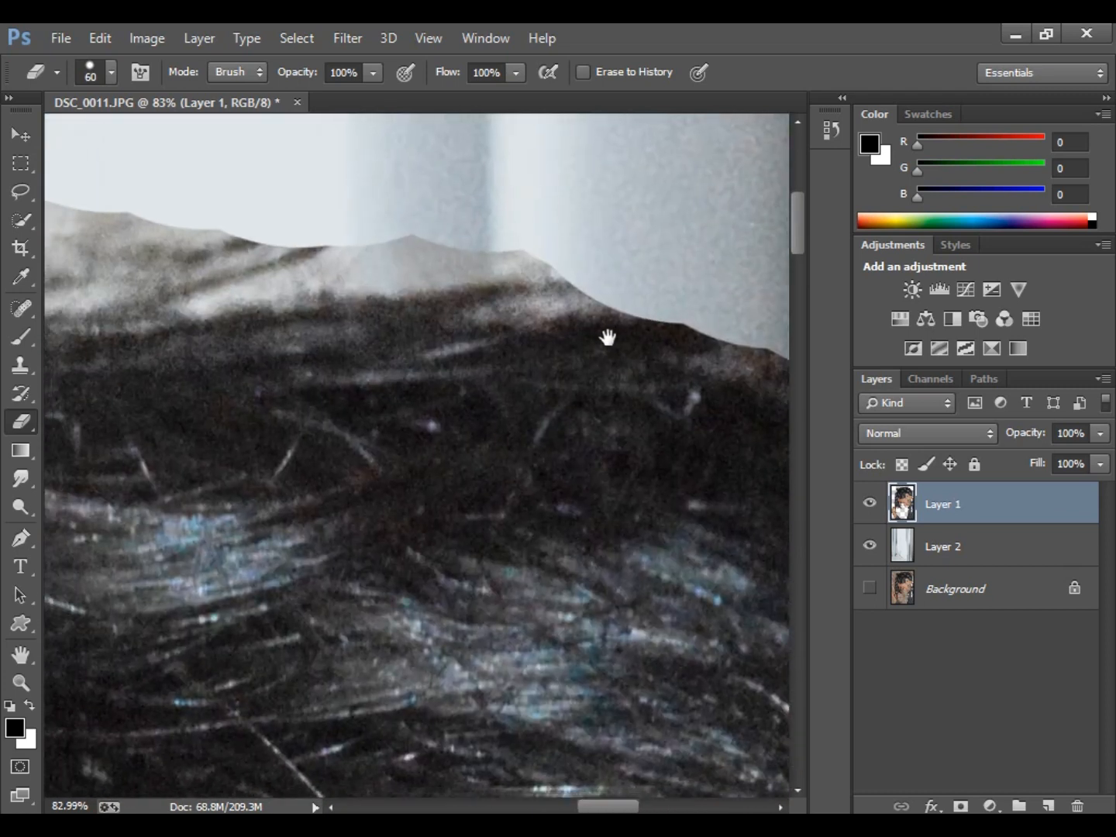
pyautogui.rightClick(450, 235)
pyautogui.press('Return')
pyautogui.press(']')
pyautogui.press(']')
pyautogui.press(']')
pyautogui.press(']')
pyautogui.press(']')
pyautogui.press(']')
pyautogui.click(546, 200)
pyautogui.press('[')
pyautogui.press('[')
pyautogui.press('[')
pyautogui.press('[')
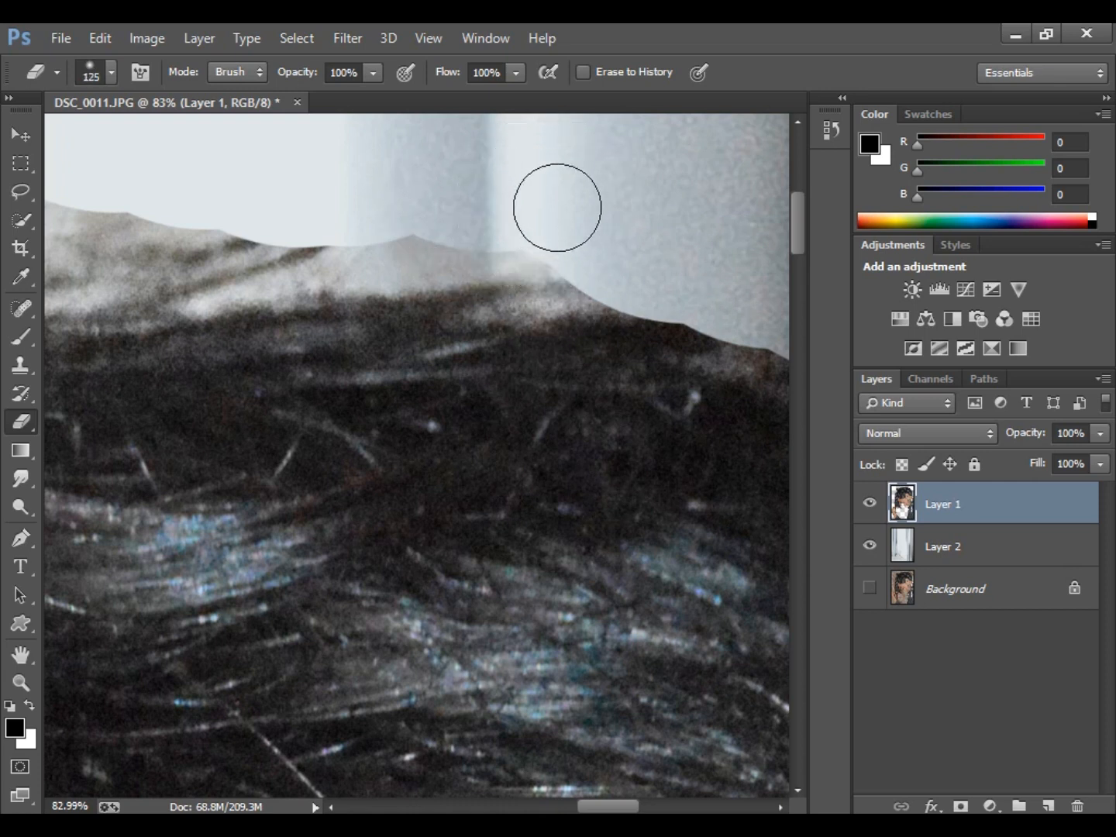
pyautogui.moveTo(501, 219)
pyautogui.mouseDown()
pyautogui.moveTo(626, 257)
pyautogui.moveTo(619, 268)
pyautogui.moveTo(387, 201)
pyautogui.moveTo(373, 218)
pyautogui.moveTo(299, 233)
pyautogui.moveTo(356, 235)
pyautogui.moveTo(290, 213)
pyautogui.moveTo(664, 239)
pyautogui.mouseUp()
pyautogui.press('space')
pyautogui.moveTo(535, 209)
pyautogui.mouseDown()
pyautogui.moveTo(645, 209)
pyautogui.moveTo(673, 227)
pyautogui.moveTo(458, 175)
pyautogui.moveTo(353, 174)
pyautogui.mouseUp()
pyautogui.press('space')
pyautogui.moveTo(354, 175); pyautogui.dragTo(694, 299)
# Step: Enlarge the Eraser to 175 px and erase the leftover haze around the top front of the hair
pyautogui.press(']')
pyautogui.press(']')
pyautogui.moveTo(519, 212)
pyautogui.mouseDown()
pyautogui.moveTo(741, 275)
pyautogui.moveTo(694, 287)
pyautogui.moveTo(346, 199)
pyautogui.moveTo(413, 293)
pyautogui.moveTo(416, 265)
pyautogui.moveTo(310, 299)
pyautogui.mouseUp()
pyautogui.press('space')
pyautogui.moveTo(126, 375); pyautogui.dragTo(528, 201)
pyautogui.moveTo(458, 244)
pyautogui.mouseDown()
pyautogui.moveTo(374, 268)
pyautogui.moveTo(541, 259)
pyautogui.moveTo(744, 163)
pyautogui.mouseUp()
pyautogui.press('space')
pyautogui.moveTo(277, 457); pyautogui.dragTo(580, 233)
pyautogui.moveTo(378, 396)
pyautogui.mouseDown()
pyautogui.moveTo(451, 190)
pyautogui.moveTo(432, 197)
pyautogui.mouseUp()
pyautogui.moveTo(295, 311)
pyautogui.mouseDown()
pyautogui.moveTo(280, 408)
pyautogui.moveTo(307, 472)
pyautogui.moveTo(230, 538)
pyautogui.moveTo(282, 543)
pyautogui.moveTo(341, 585)
pyautogui.moveTo(523, 225)
pyautogui.moveTo(404, 162)
pyautogui.mouseUp()
# Step: Erase the reddish haze along the outer edge of the hanging hair down towards the fingers
pyautogui.press('space')
pyautogui.moveTo(449, 523); pyautogui.dragTo(430, 220)
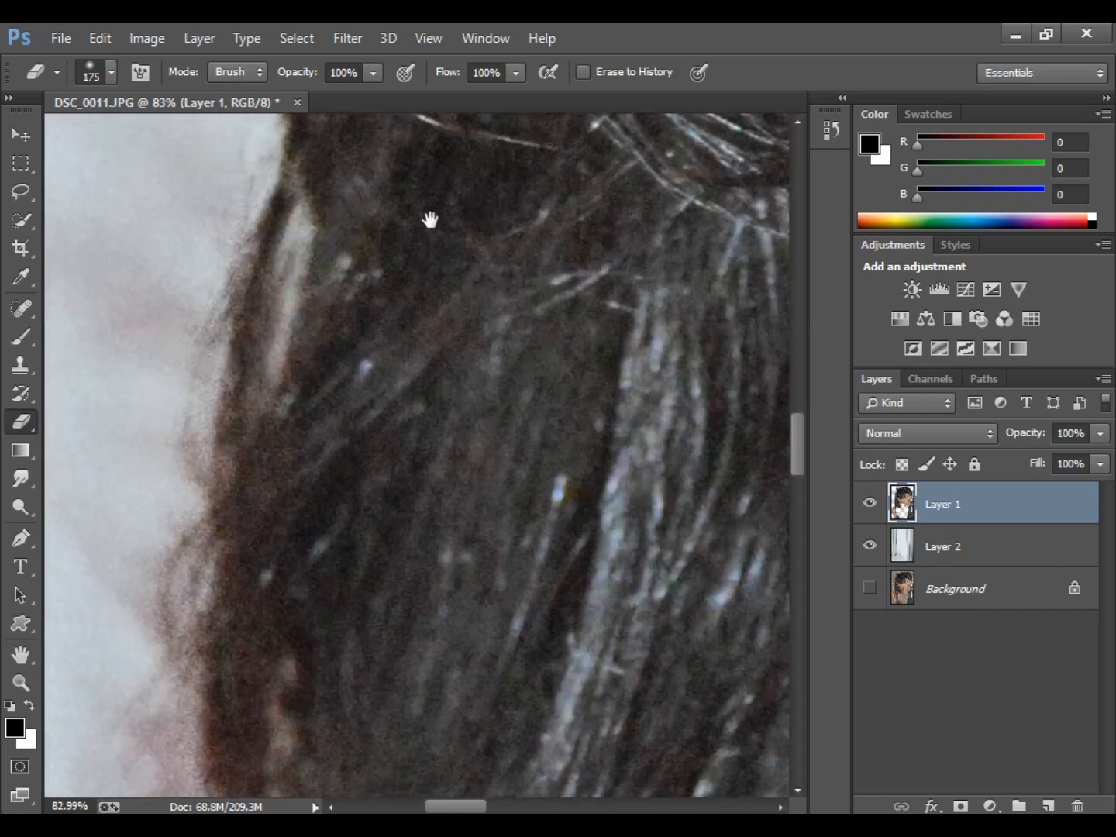
pyautogui.moveTo(534, 697); pyautogui.dragTo(492, 205)
pyautogui.moveTo(490, 674); pyautogui.dragTo(561, 254)
pyautogui.moveTo(438, 202); pyautogui.dragTo(616, 467)
pyautogui.moveTo(353, 311)
pyautogui.mouseDown()
pyautogui.moveTo(286, 262)
pyautogui.moveTo(292, 303)
pyautogui.moveTo(344, 338)
pyautogui.moveTo(359, 416)
pyautogui.moveTo(373, 292)
pyautogui.moveTo(454, 500)
pyautogui.mouseUp()
pyautogui.moveTo(372, 262)
pyautogui.mouseDown()
pyautogui.moveTo(372, 211)
pyautogui.moveTo(399, 211)
pyautogui.mouseUp()
pyautogui.moveTo(414, 334)
pyautogui.mouseDown()
pyautogui.moveTo(547, 499)
pyautogui.moveTo(556, 574)
pyautogui.mouseUp()
pyautogui.moveTo(506, 267)
pyautogui.mouseDown()
pyautogui.moveTo(528, 244)
pyautogui.moveTo(534, 410)
pyautogui.moveTo(559, 415)
pyautogui.mouseUp()
# Step: Erase the haze beneath the lowest hair strands beside the fingers with the 175 px Eraser
pyautogui.moveTo(554, 506); pyautogui.dragTo(94, 338)
pyautogui.moveTo(601, 659)
pyautogui.mouseDown()
pyautogui.moveTo(461, 450)
pyautogui.moveTo(564, 288)
pyautogui.mouseUp()
pyautogui.moveTo(518, 726); pyautogui.dragTo(371, 563)
pyautogui.moveTo(324, 516)
pyautogui.mouseDown()
pyautogui.moveTo(244, 465)
pyautogui.moveTo(593, 672)
pyautogui.mouseUp()
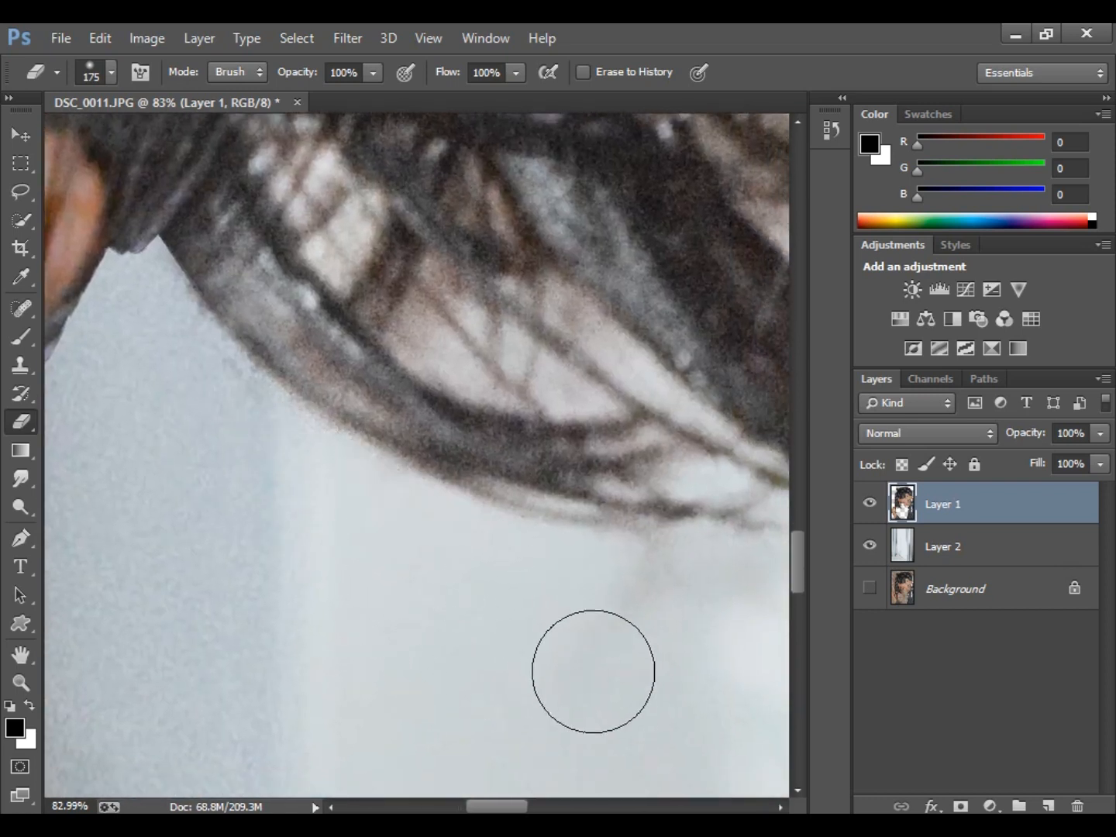
pyautogui.moveTo(521, 624)
pyautogui.mouseDown()
pyautogui.moveTo(381, 478)
pyautogui.moveTo(367, 478)
pyautogui.mouseUp()
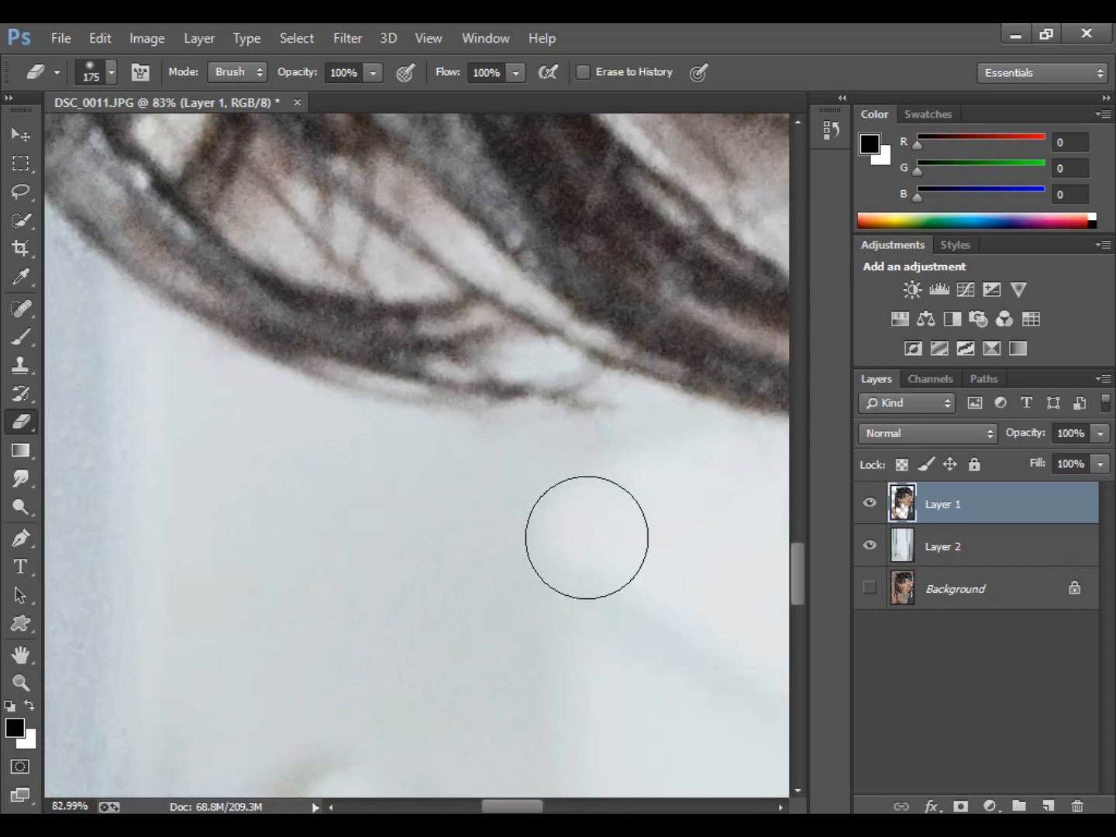
pyautogui.moveTo(654, 637); pyautogui.dragTo(340, 627)
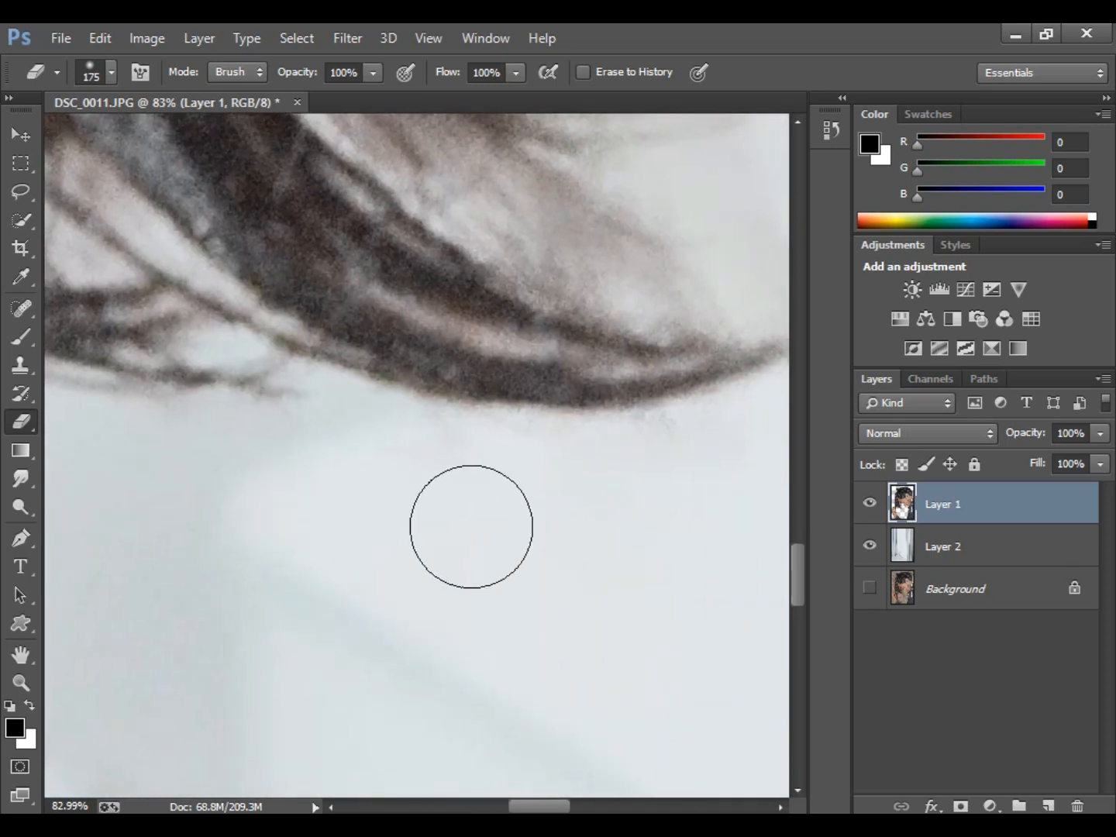
# Step: Clean around the curved strand tips, reducing the Eraser to 90 px for the gaps between the loose strands
pyautogui.moveTo(757, 384)
pyautogui.mouseDown()
pyautogui.moveTo(524, 593)
pyautogui.moveTo(582, 608)
pyautogui.mouseUp()
pyautogui.moveTo(597, 522)
pyautogui.mouseDown()
pyautogui.moveTo(493, 443)
pyautogui.moveTo(500, 469)
pyautogui.moveTo(345, 429)
pyautogui.moveTo(333, 458)
pyautogui.moveTo(341, 430)
pyautogui.moveTo(438, 528)
pyautogui.moveTo(458, 486)
pyautogui.moveTo(496, 578)
pyautogui.mouseUp()
pyautogui.press('[')
pyautogui.press('[')
pyautogui.moveTo(567, 246)
pyautogui.mouseDown()
pyautogui.moveTo(329, 341)
pyautogui.moveTo(569, 433)
pyautogui.moveTo(667, 503)
pyautogui.mouseUp()
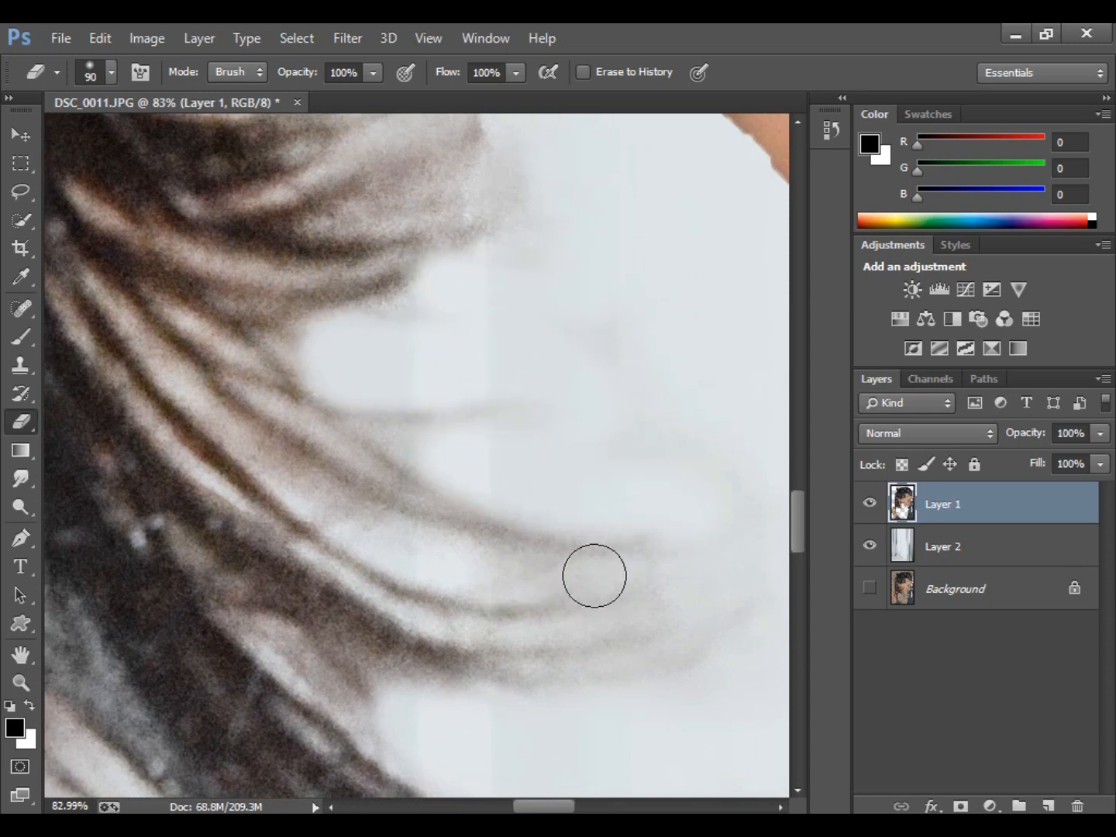
pyautogui.moveTo(729, 595); pyautogui.dragTo(750, 645)
# Step: Erase the haze between the loose strands and the eyebrow, varying the Eraser between 125 px and 80 px
pyautogui.moveTo(561, 369); pyautogui.dragTo(527, 485)
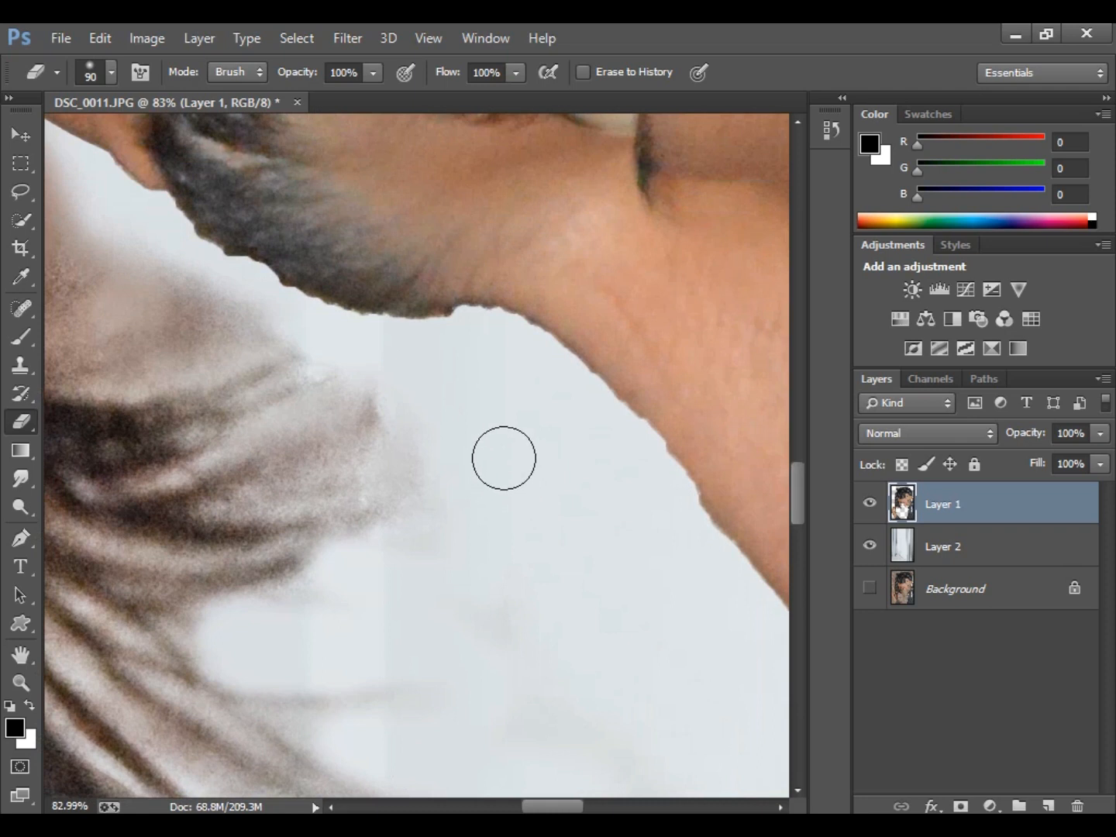
pyautogui.moveTo(465, 423)
pyautogui.mouseDown()
pyautogui.moveTo(312, 471)
pyautogui.moveTo(406, 572)
pyautogui.mouseUp()
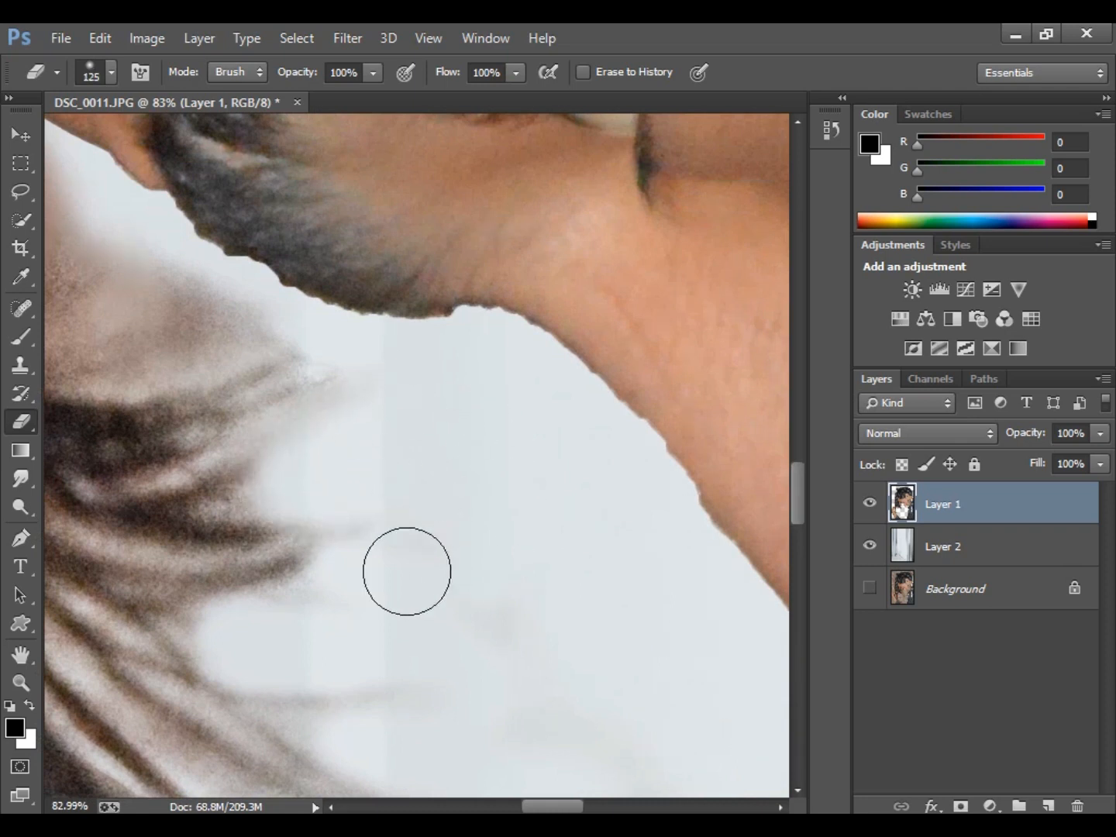
pyautogui.moveTo(225, 367)
pyautogui.mouseDown()
pyautogui.moveTo(392, 453)
pyautogui.moveTo(497, 470)
pyautogui.mouseUp()
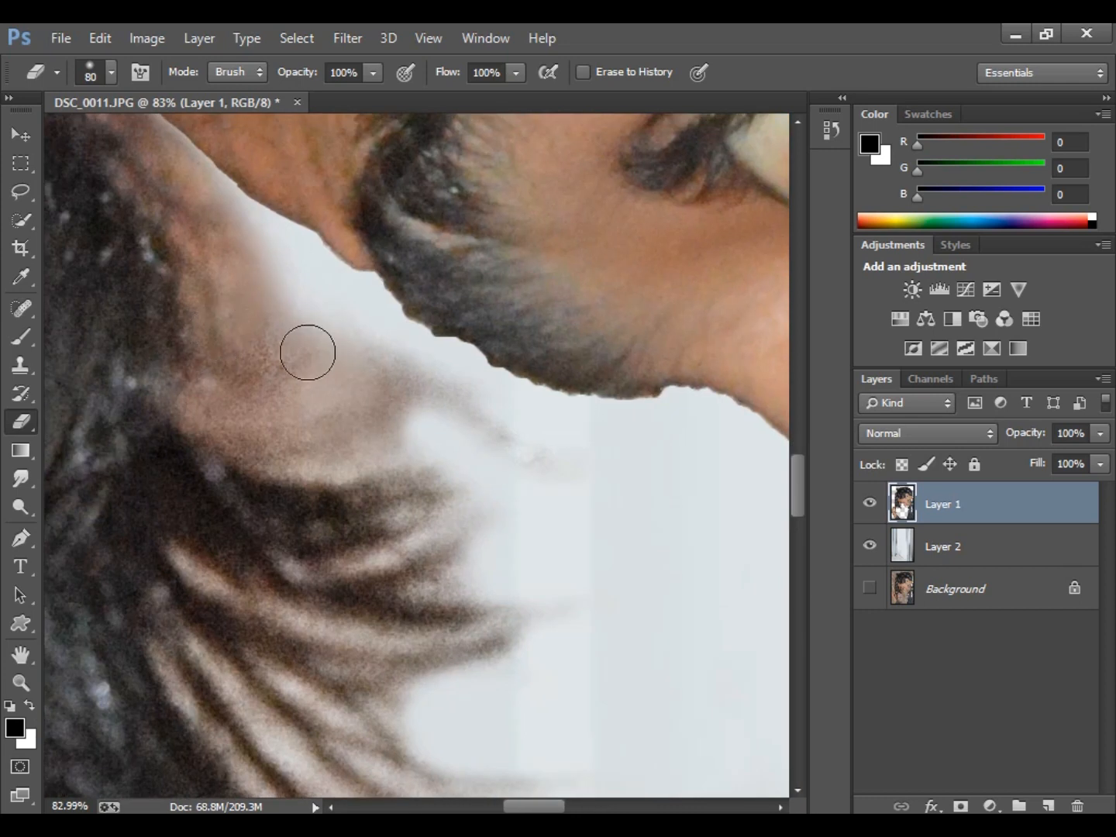
pyautogui.moveTo(240, 292)
pyautogui.mouseDown()
pyautogui.moveTo(287, 345)
pyautogui.moveTo(229, 387)
pyautogui.moveTo(357, 441)
pyautogui.moveTo(386, 407)
pyautogui.moveTo(541, 488)
pyautogui.moveTo(497, 536)
pyautogui.mouseUp()
pyautogui.moveTo(310, 376); pyautogui.dragTo(609, 622)
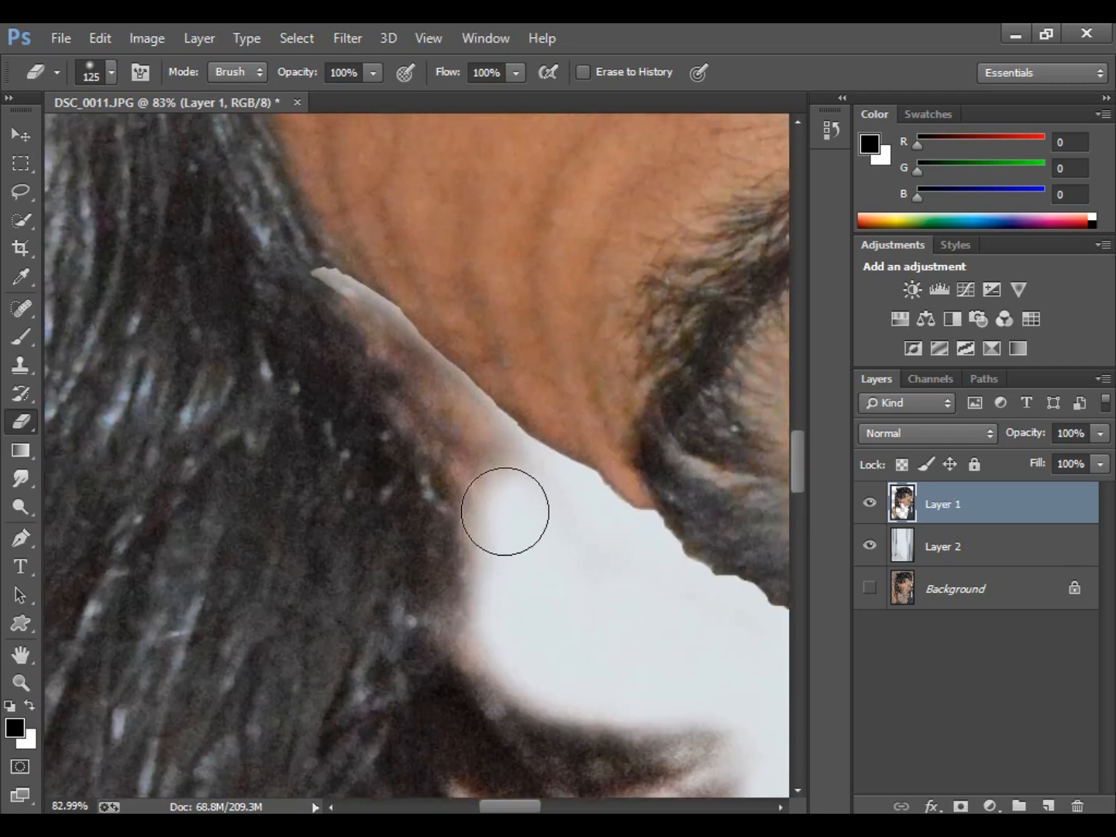
# Step: Erase the remaining skin-toned wedge between the forehead and the hanging hair with the Eraser at 60 px and 100 px
pyautogui.moveTo(518, 482)
pyautogui.mouseDown()
pyautogui.moveTo(513, 454)
pyautogui.moveTo(458, 418)
pyautogui.moveTo(477, 427)
pyautogui.moveTo(348, 304)
pyautogui.moveTo(430, 416)
pyautogui.moveTo(491, 559)
pyautogui.moveTo(450, 499)
pyautogui.mouseUp()
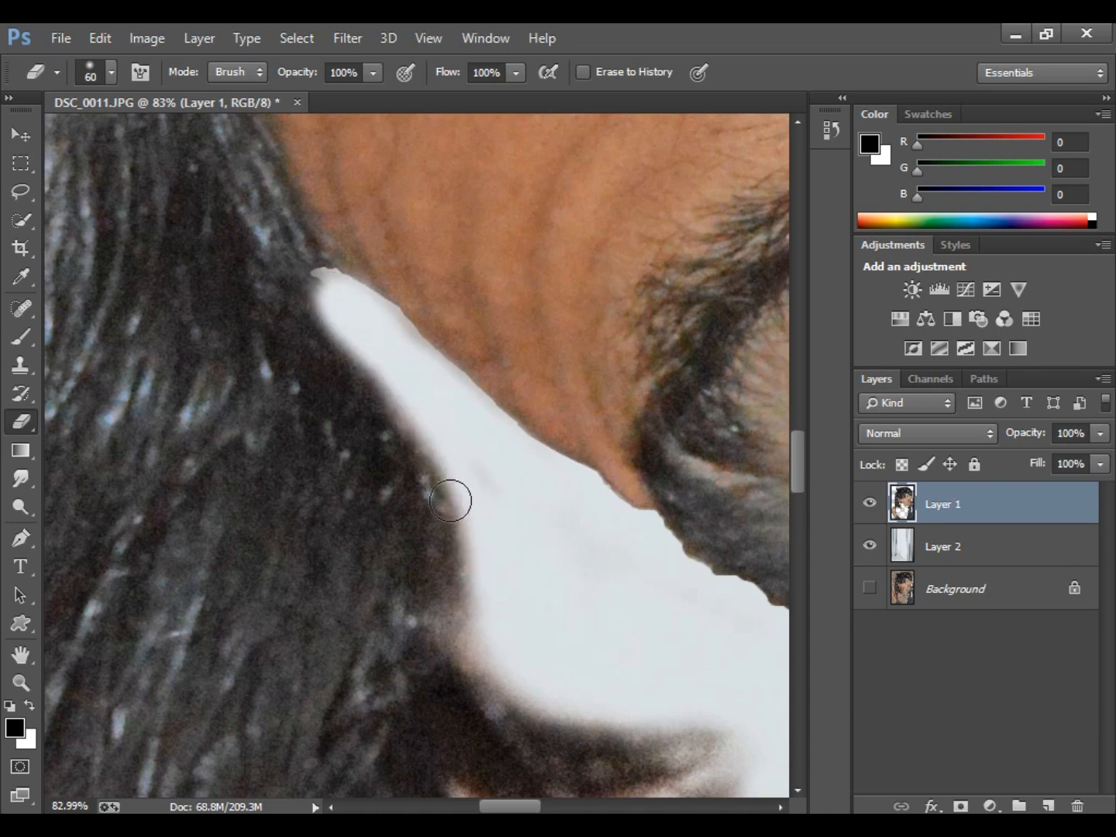
pyautogui.press(']')
pyautogui.moveTo(416, 415)
pyautogui.mouseDown()
pyautogui.moveTo(433, 451)
pyautogui.moveTo(481, 485)
pyautogui.moveTo(482, 517)
pyautogui.moveTo(463, 456)
pyautogui.moveTo(488, 581)
pyautogui.moveTo(480, 618)
pyautogui.mouseUp()
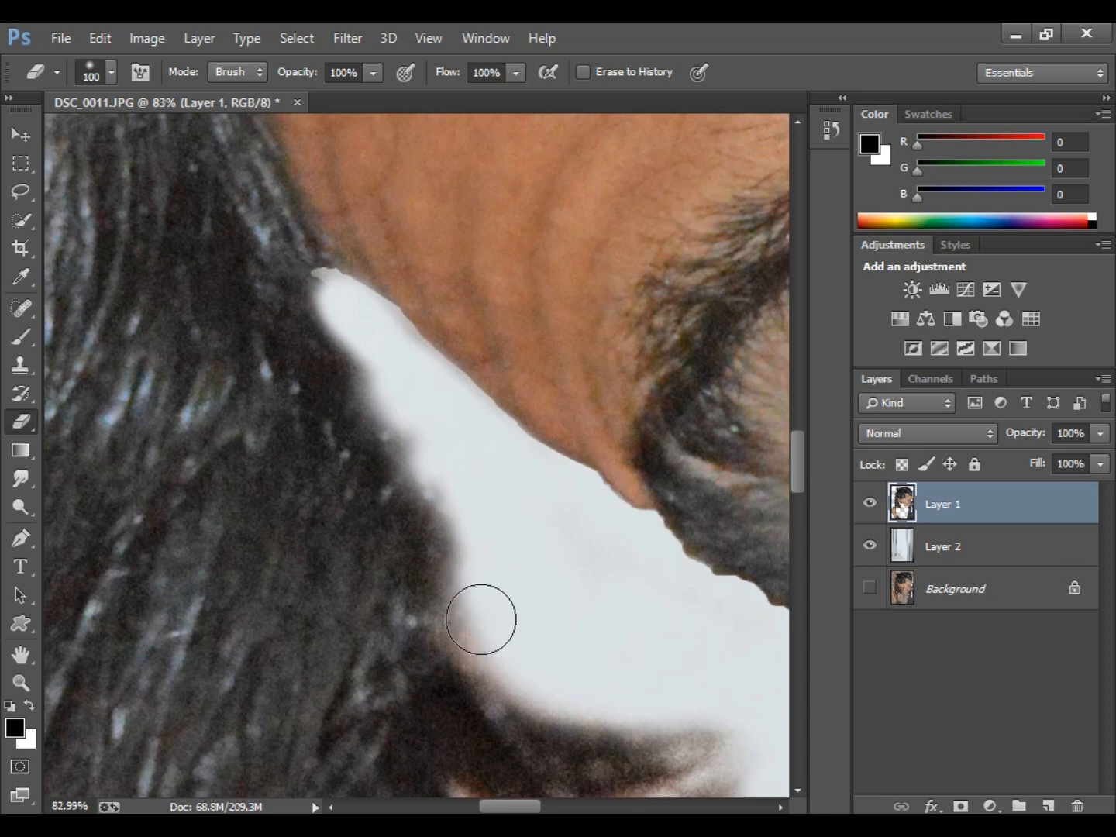
pyautogui.moveTo(380, 340); pyautogui.dragTo(494, 567)
pyautogui.press('space')
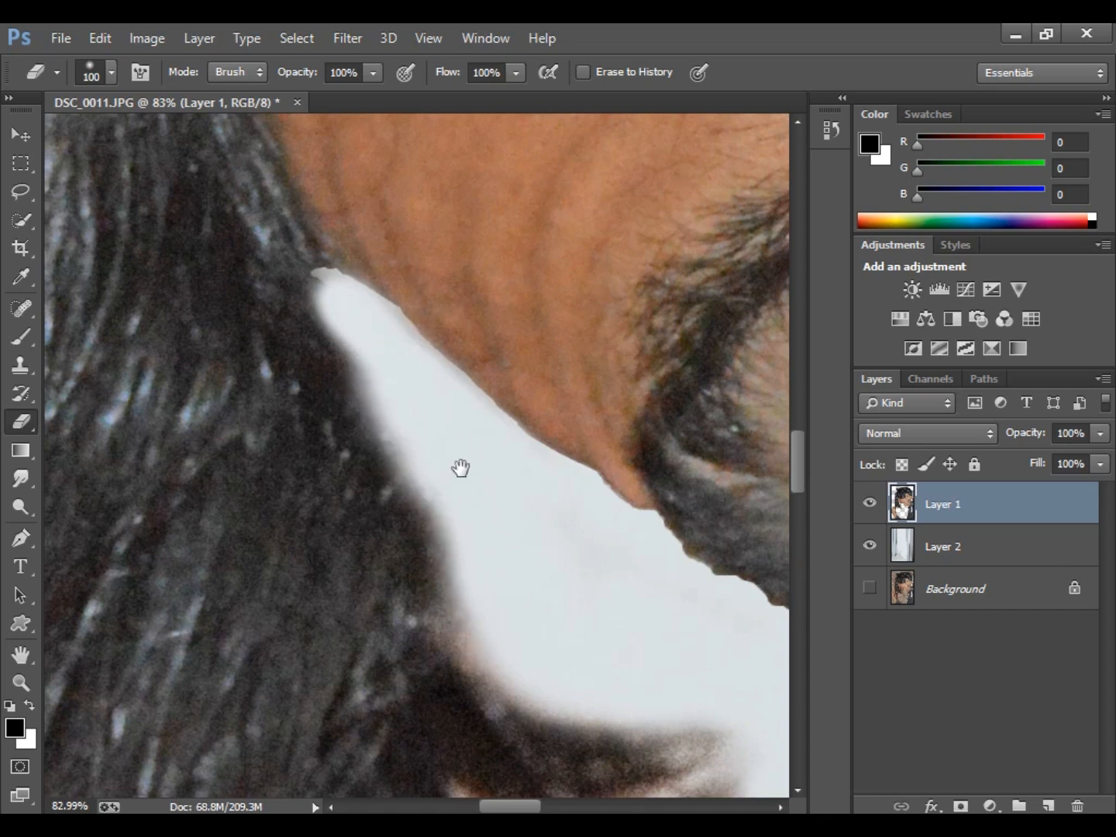
pyautogui.rightClick(463, 469)
pyautogui.click(500, 482)
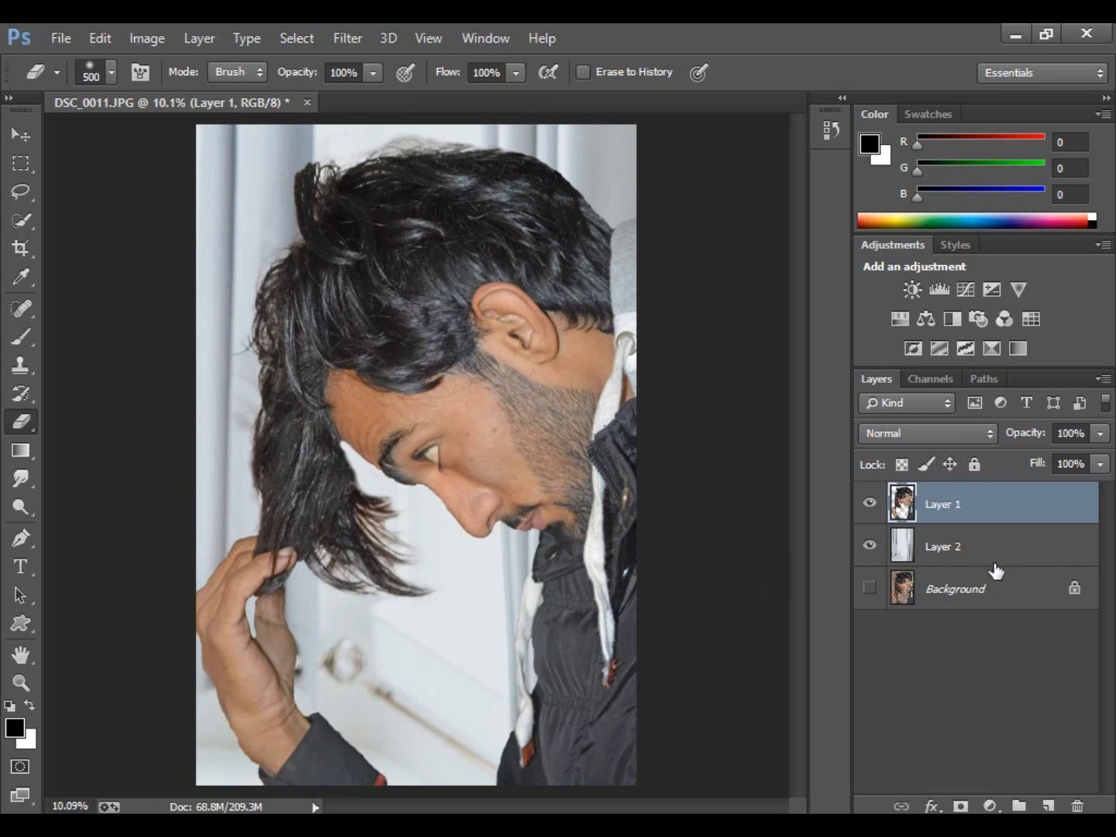
# Step: Delete the hidden original Background layer
pyautogui.click(985, 604)
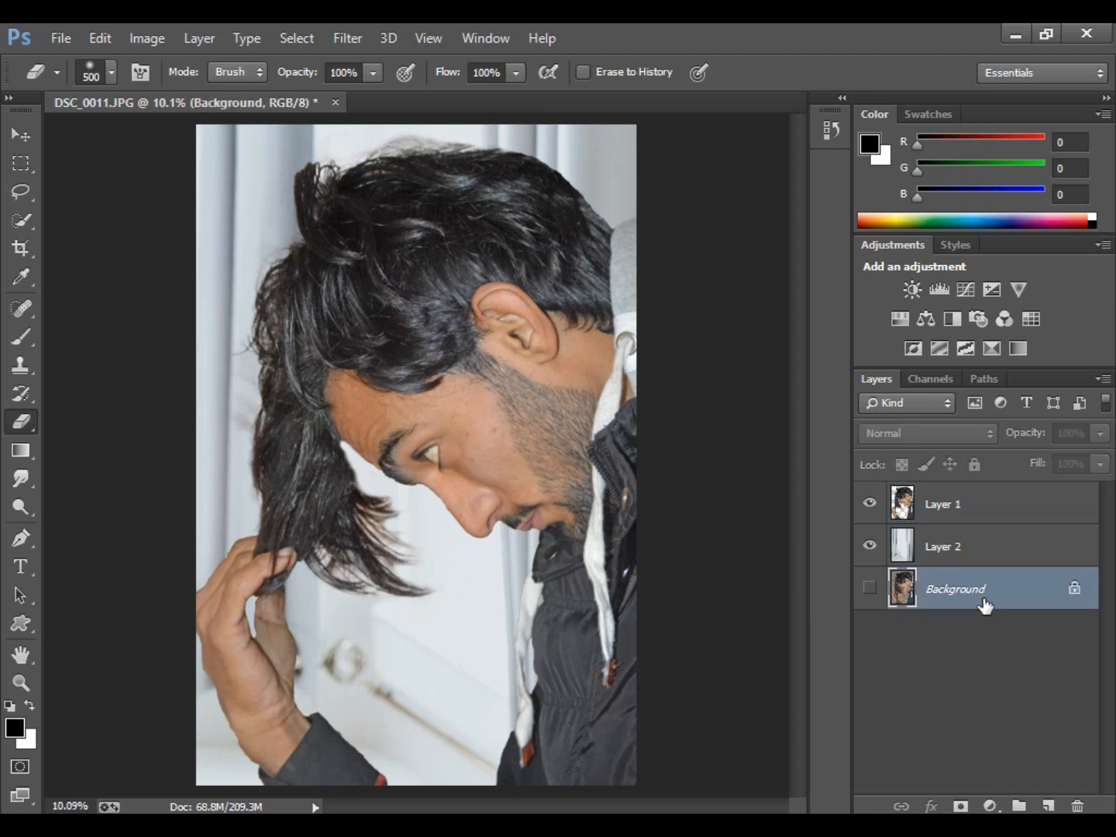
pyautogui.click(1074, 807)
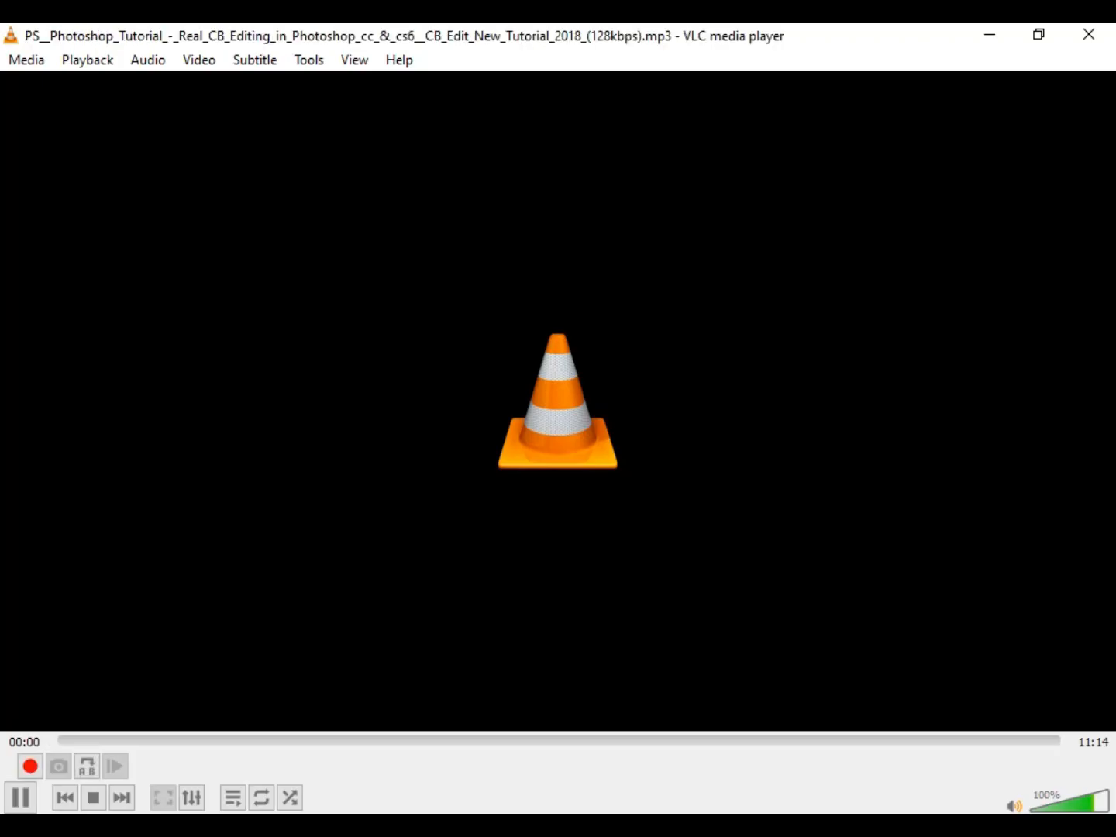
pyautogui.moveTo(562, 825)
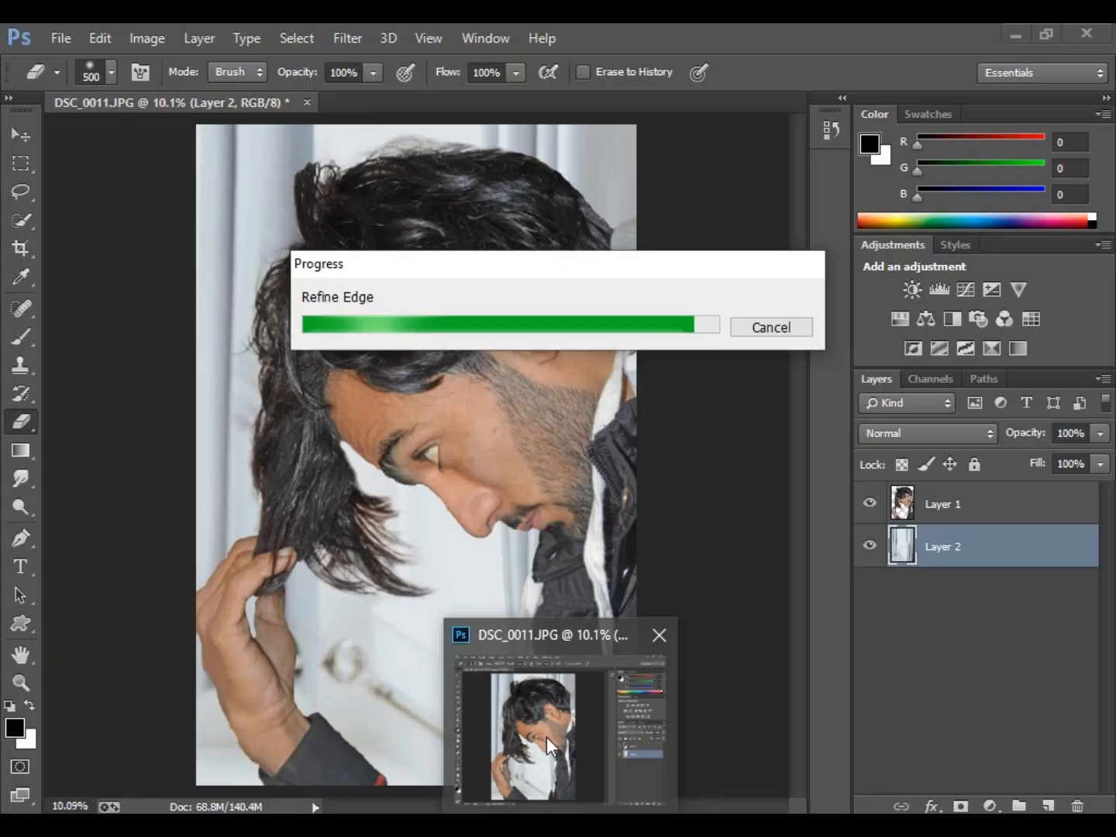
pyautogui.click(549, 738)
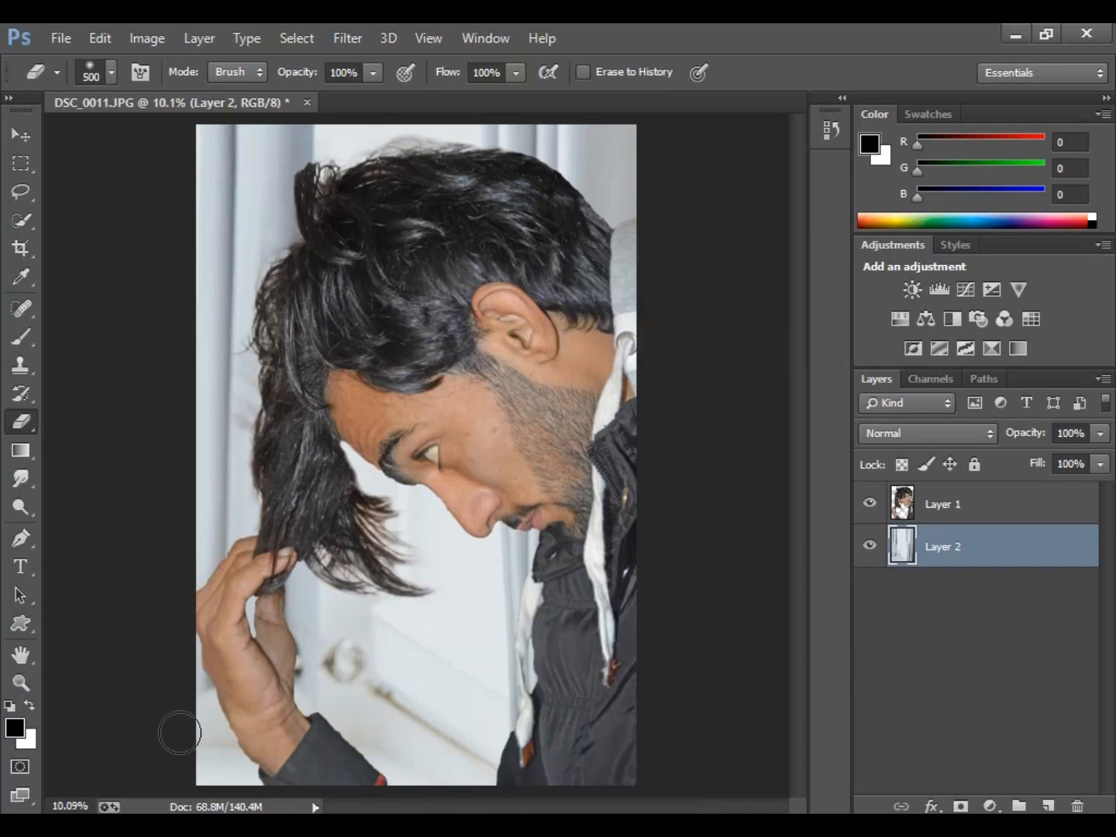
pyautogui.click(20, 682)
pyautogui.rightClick(558, 421)
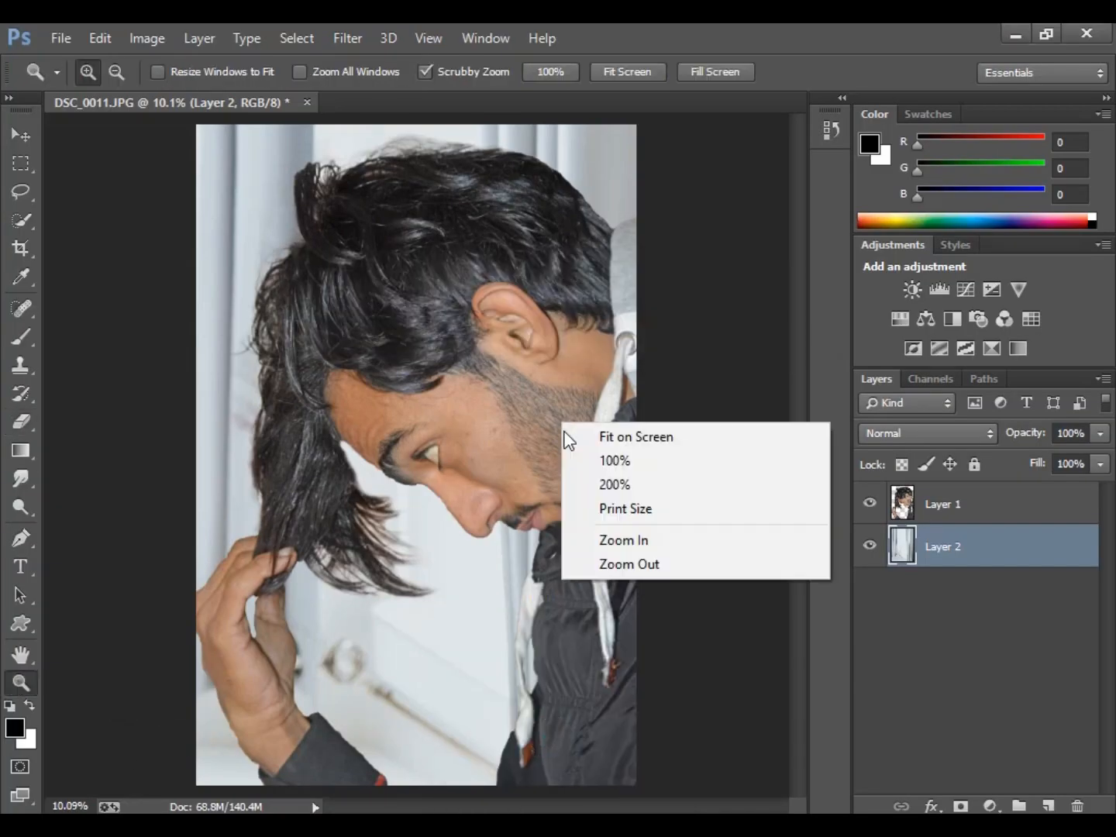
pyautogui.click(582, 436)
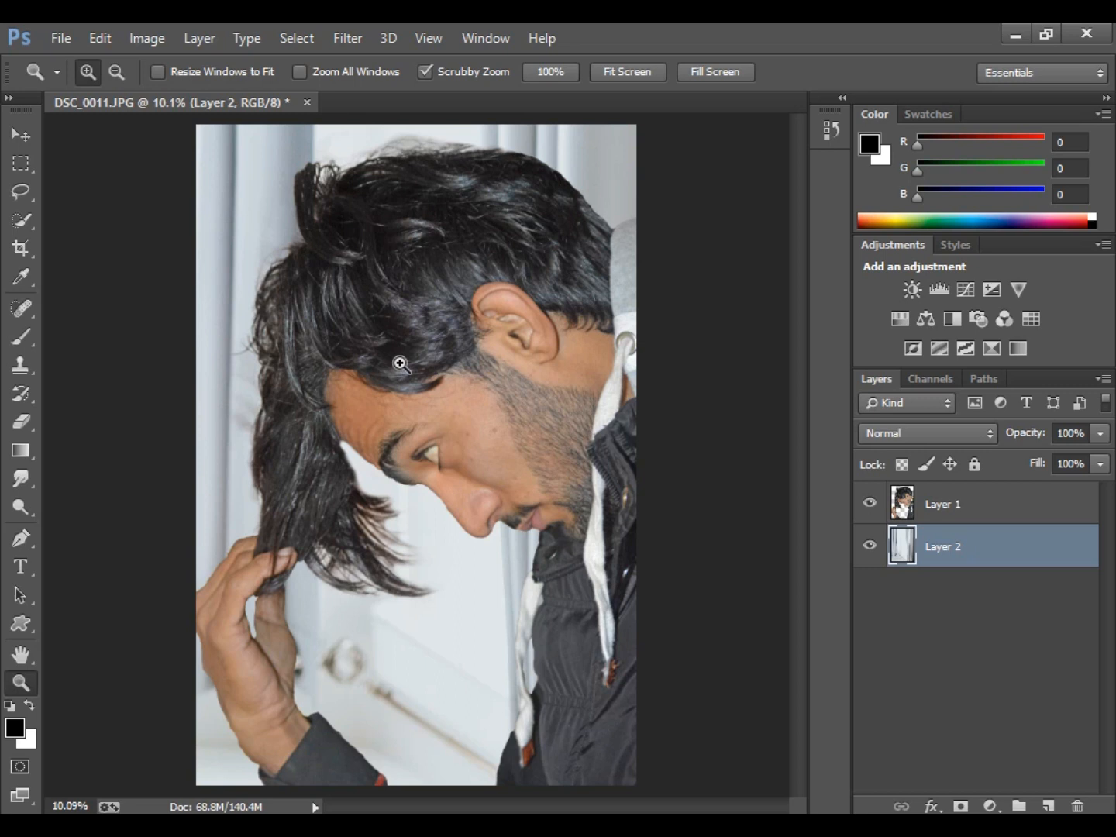
pyautogui.click(508, 474)
pyautogui.rightClick(516, 442)
pyautogui.click(628, 475)
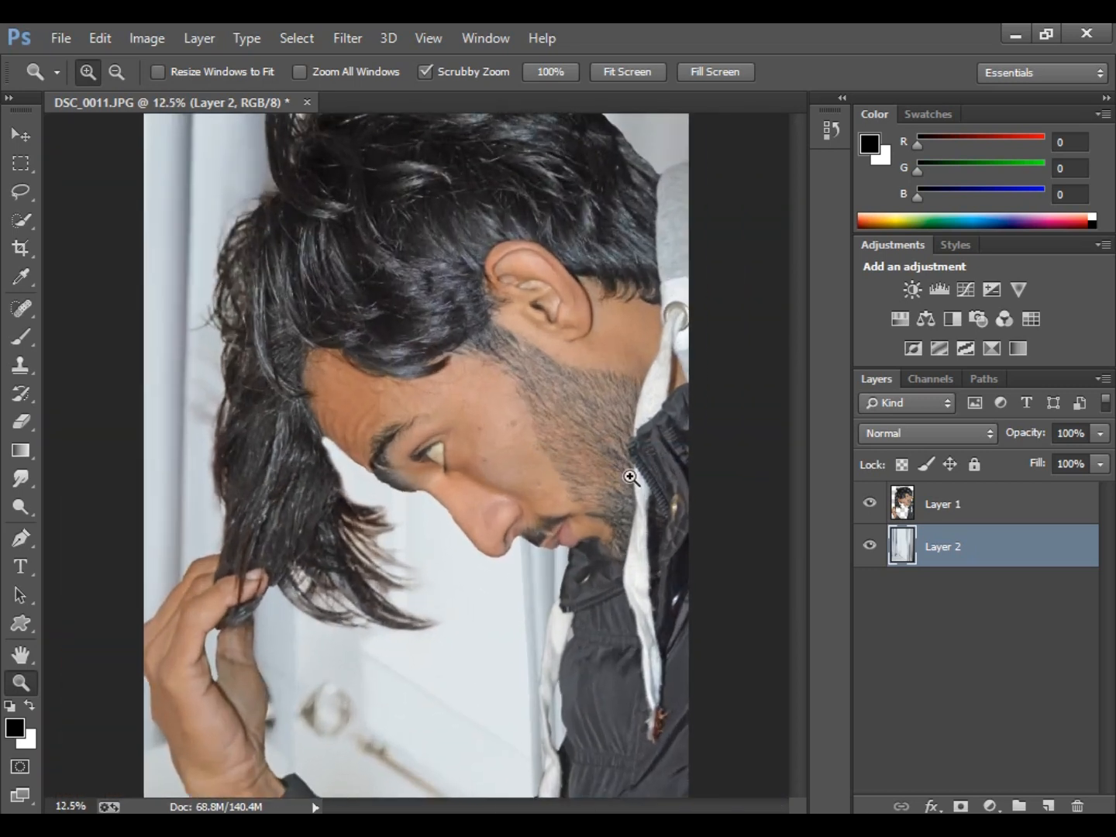
pyautogui.rightClick(601, 458)
pyautogui.click(621, 479)
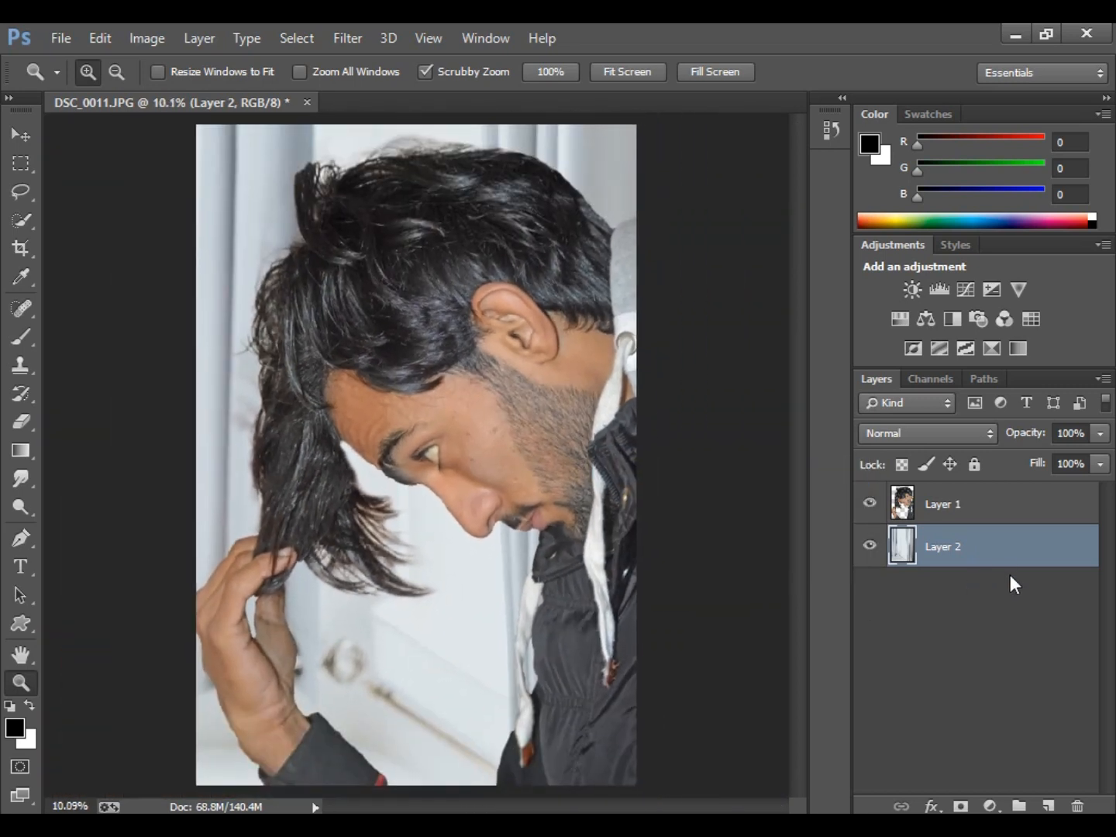
# Step: Open the Camera Raw filter on Layer 1, set Clarity to +40 and lower the Blacks
pyautogui.click(934, 515)
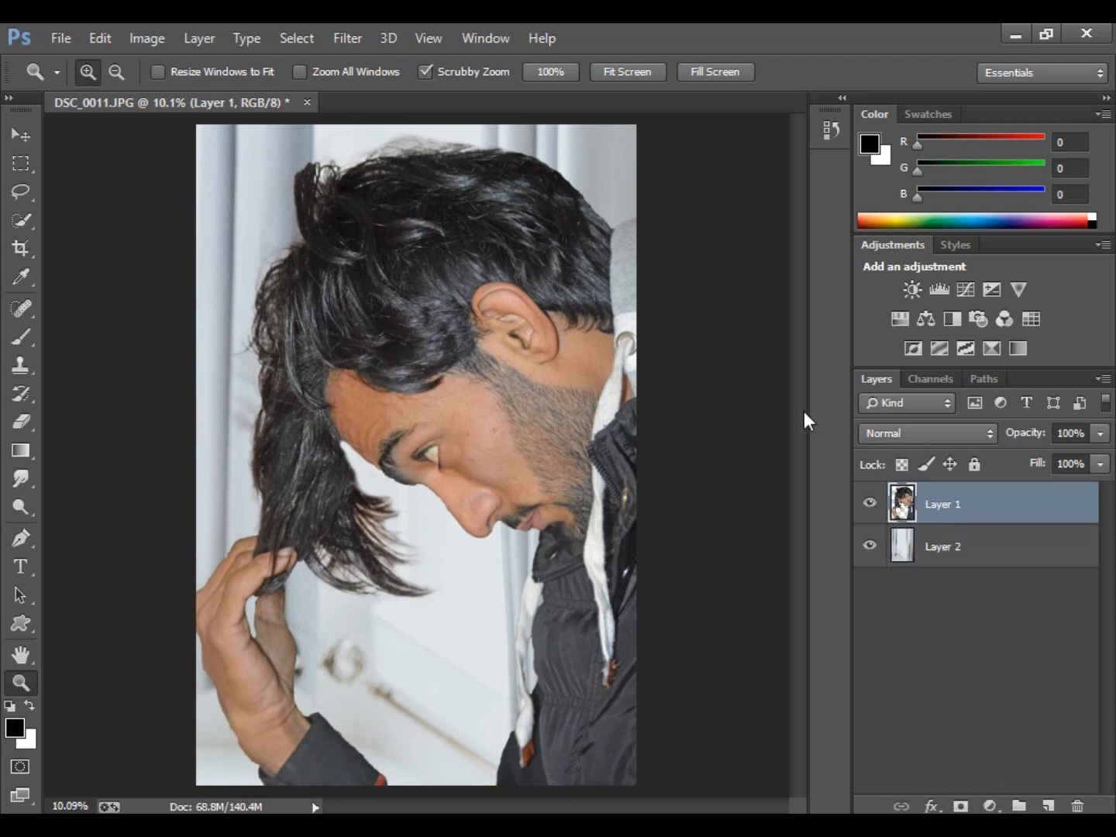
pyautogui.click(348, 28)
pyautogui.click(408, 167)
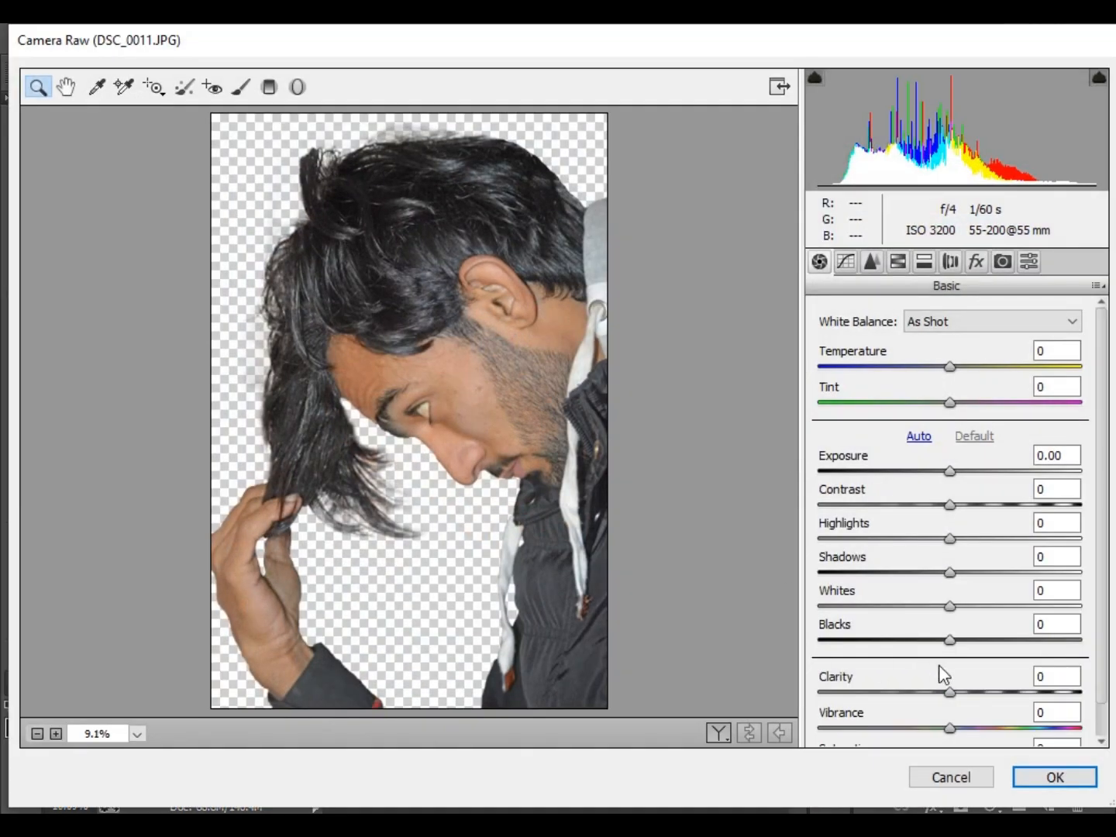
pyautogui.moveTo(951, 692); pyautogui.dragTo(1002, 692)
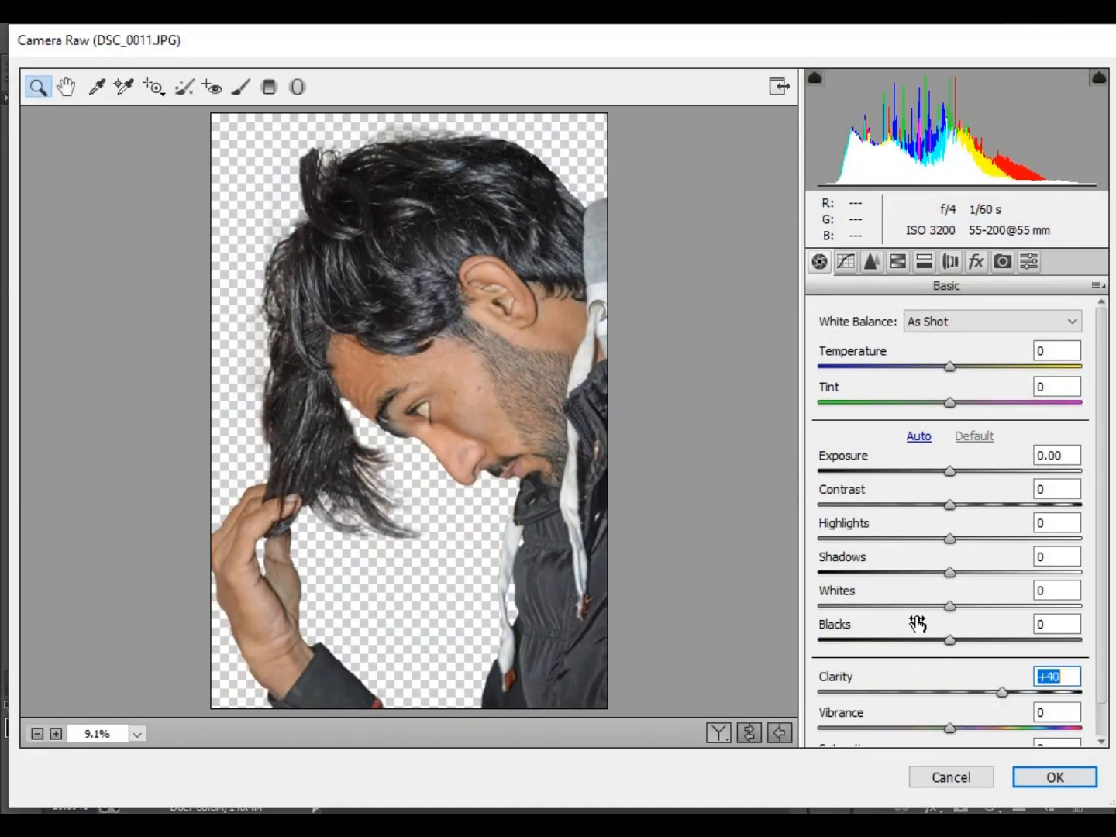
pyautogui.moveTo(950, 640); pyautogui.dragTo(901, 640)
pyautogui.moveTo(950, 572); pyautogui.dragTo(952, 513)
# Step: Set the HSL saturation of Oranges to -2 and the luminance of Oranges to -3 and Blues to -100, and apply the filter
pyautogui.click(897, 261)
pyautogui.click(879, 346)
pyautogui.moveTo(958, 451); pyautogui.dragTo(955, 451)
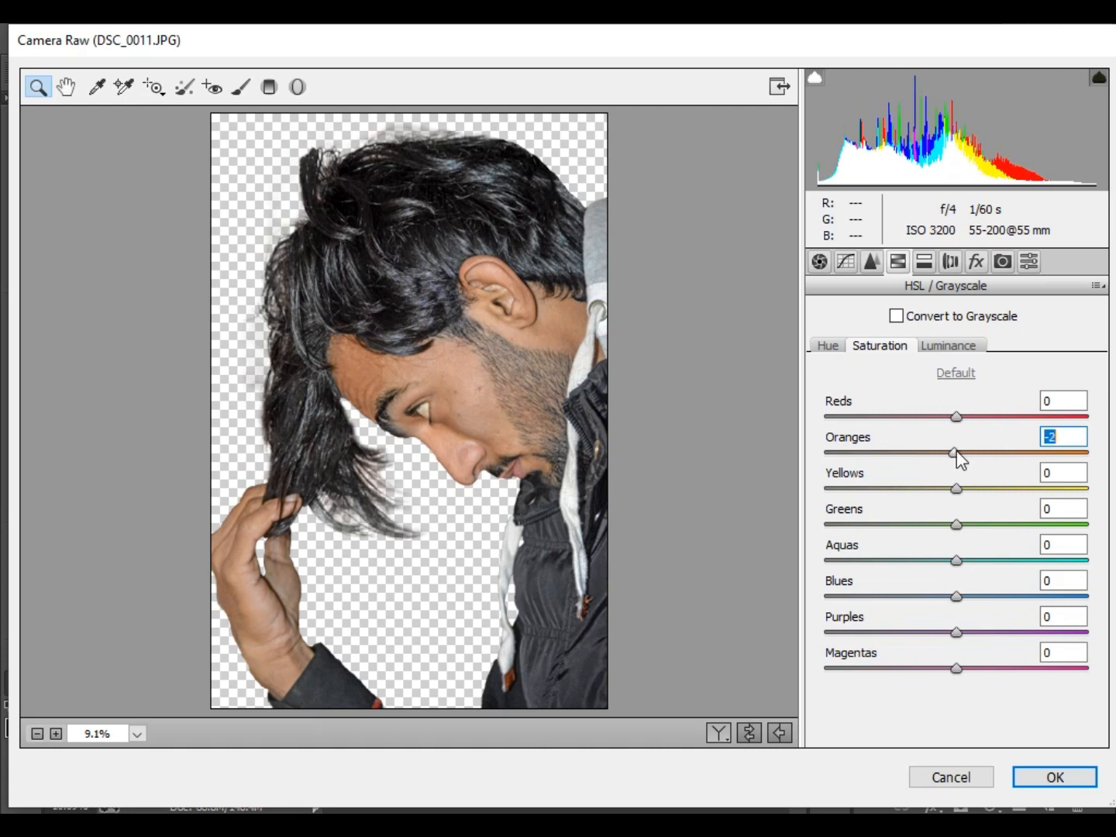
pyautogui.click(954, 345)
pyautogui.moveTo(959, 453)
pyautogui.mouseDown()
pyautogui.moveTo(989, 456)
pyautogui.moveTo(949, 457)
pyautogui.moveTo(950, 477)
pyautogui.mouseUp()
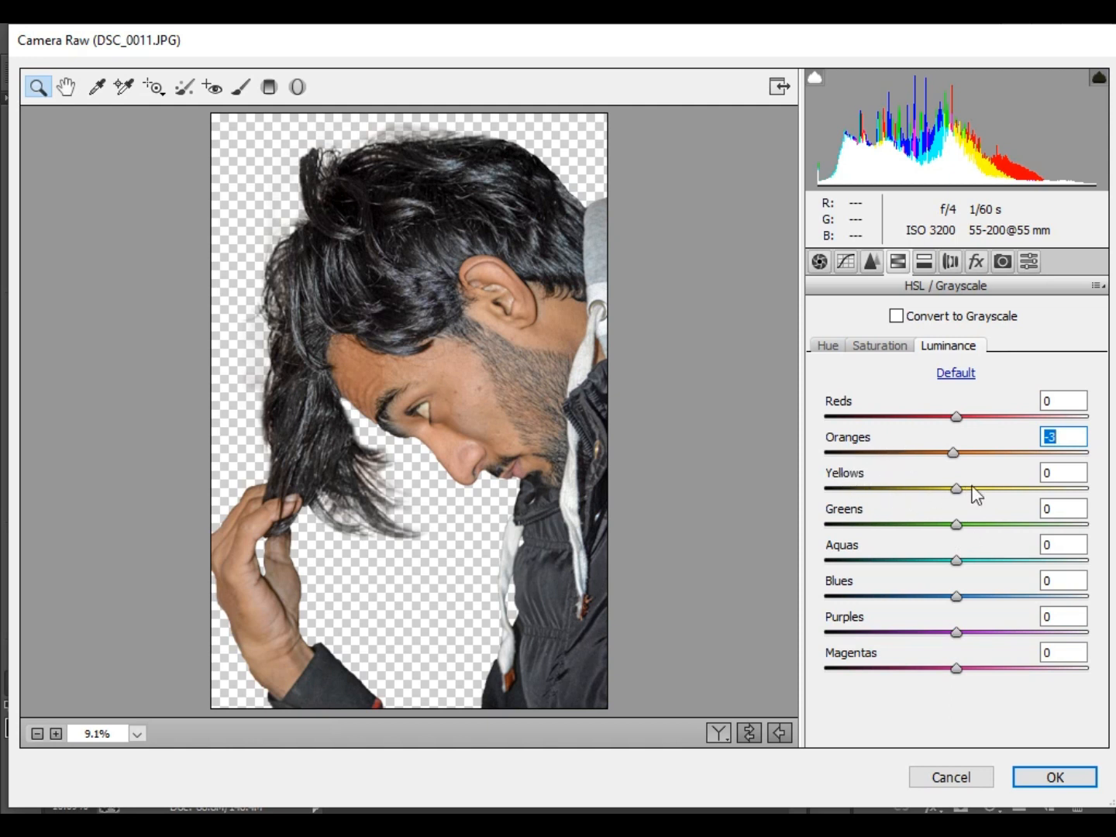
pyautogui.moveTo(957, 596); pyautogui.dragTo(806, 597)
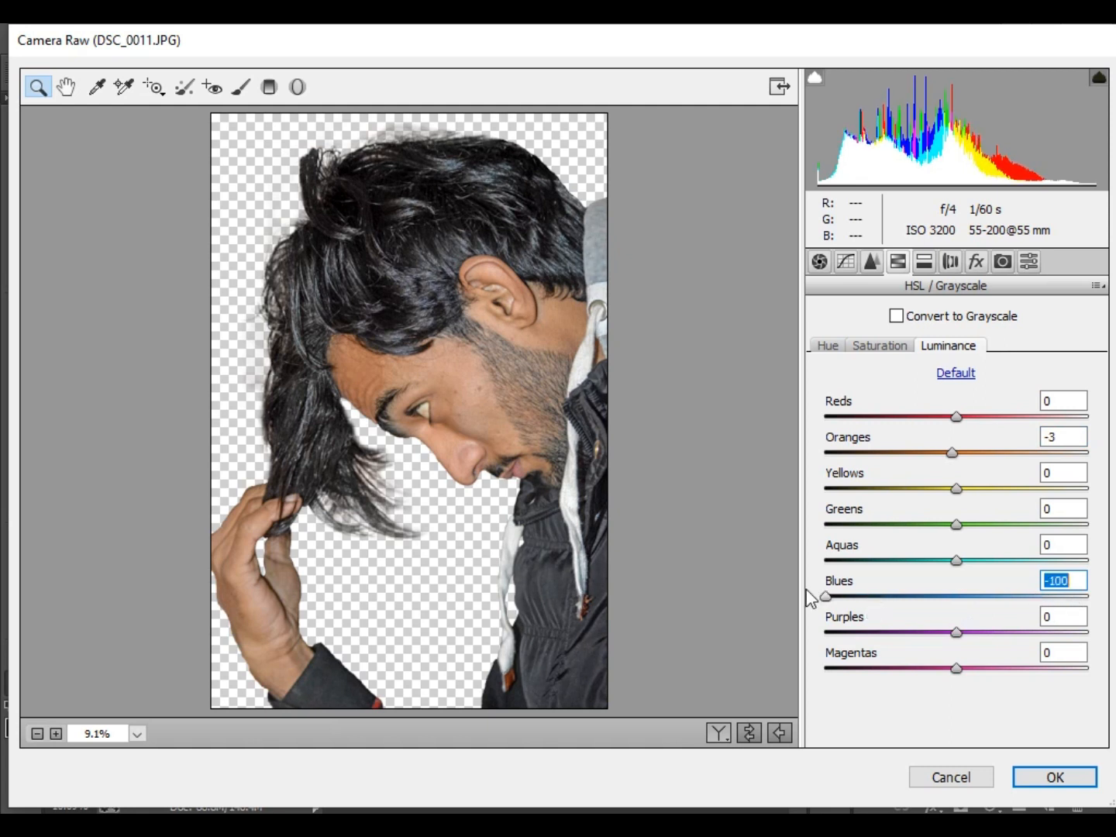
pyautogui.click(1037, 776)
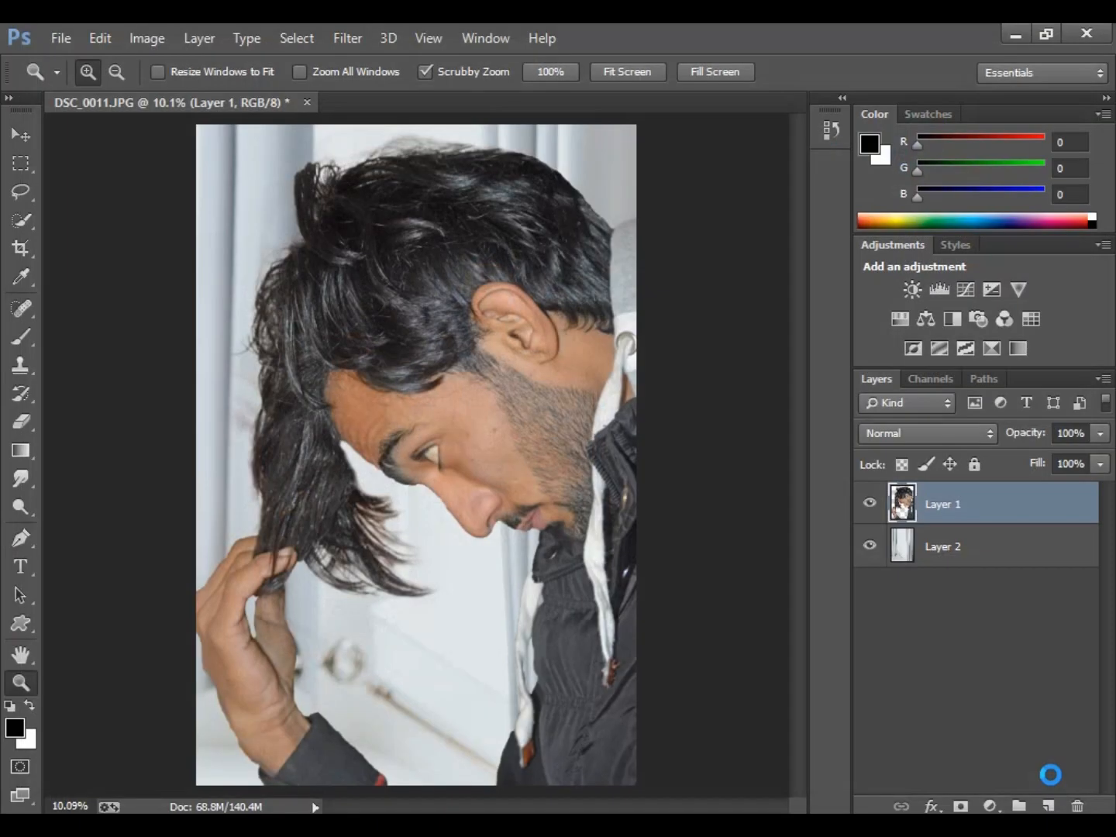
pyautogui.click(1054, 765)
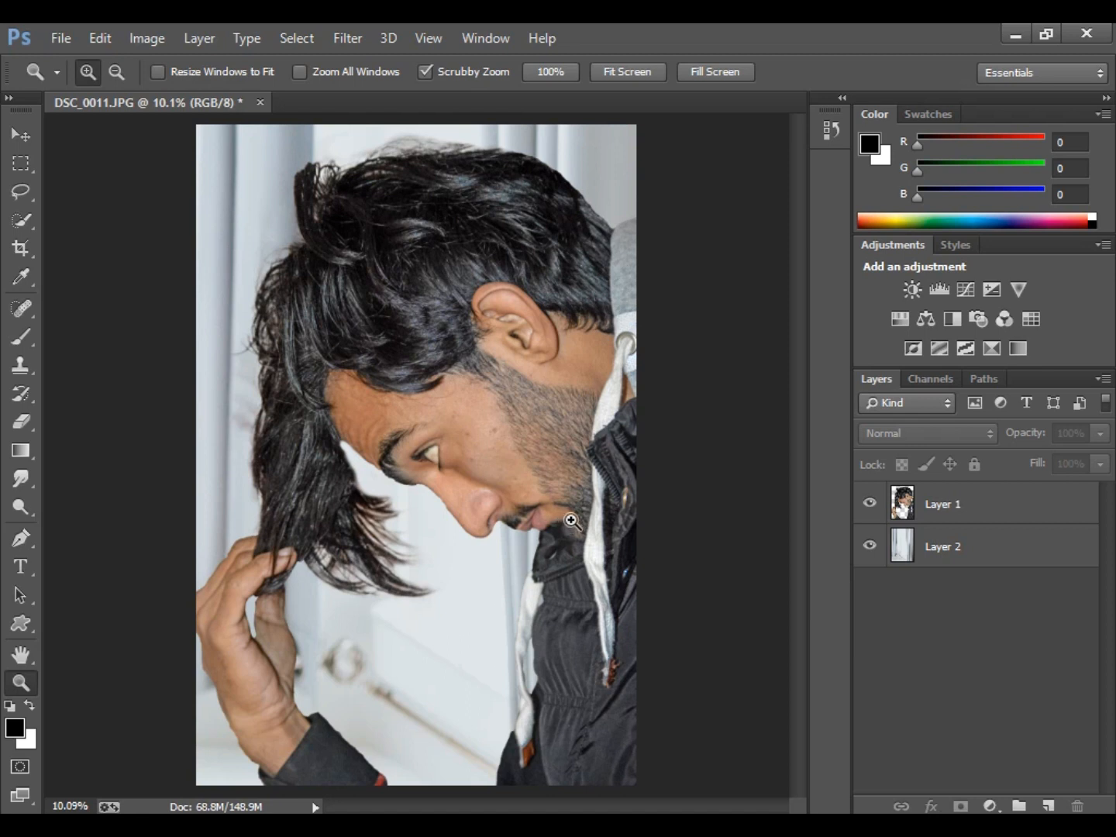
# Step: Remove the dark spots on the man's cheek on Layer 1 with the Spot Healing Brush at 46 px
pyautogui.moveTo(493, 436)
pyautogui.mouseDown()
pyautogui.moveTo(527, 485)
pyautogui.moveTo(451, 457)
pyautogui.moveTo(520, 520)
pyautogui.moveTo(541, 527)
pyautogui.mouseUp()
pyautogui.click(21, 309)
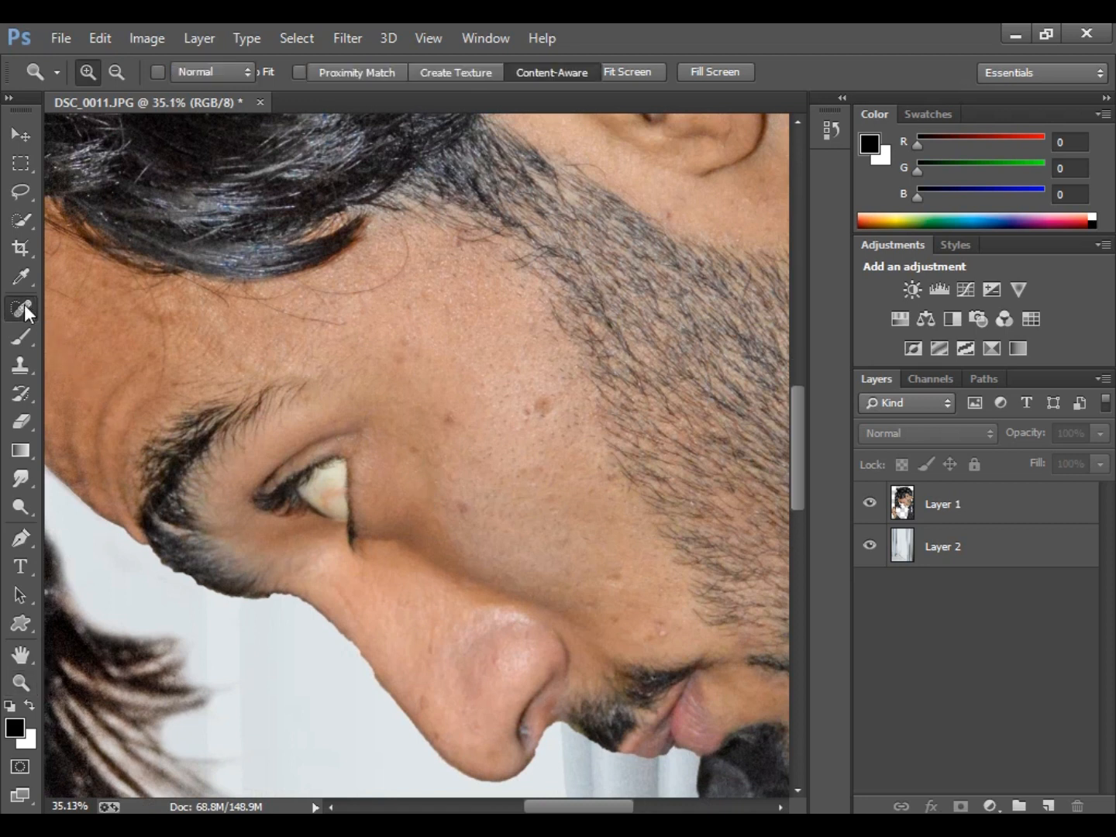
pyautogui.click(435, 419)
pyautogui.click(568, 346)
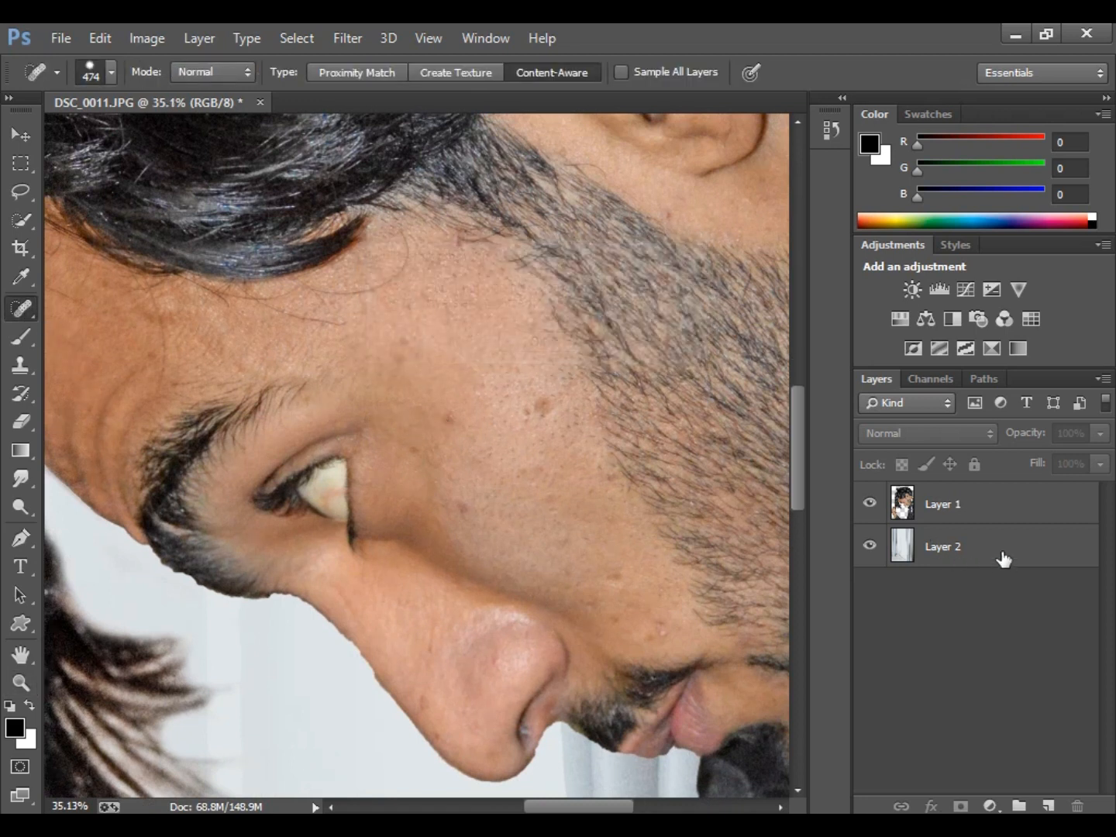
pyautogui.click(970, 516)
pyautogui.rightClick(464, 408)
pyautogui.click(534, 457)
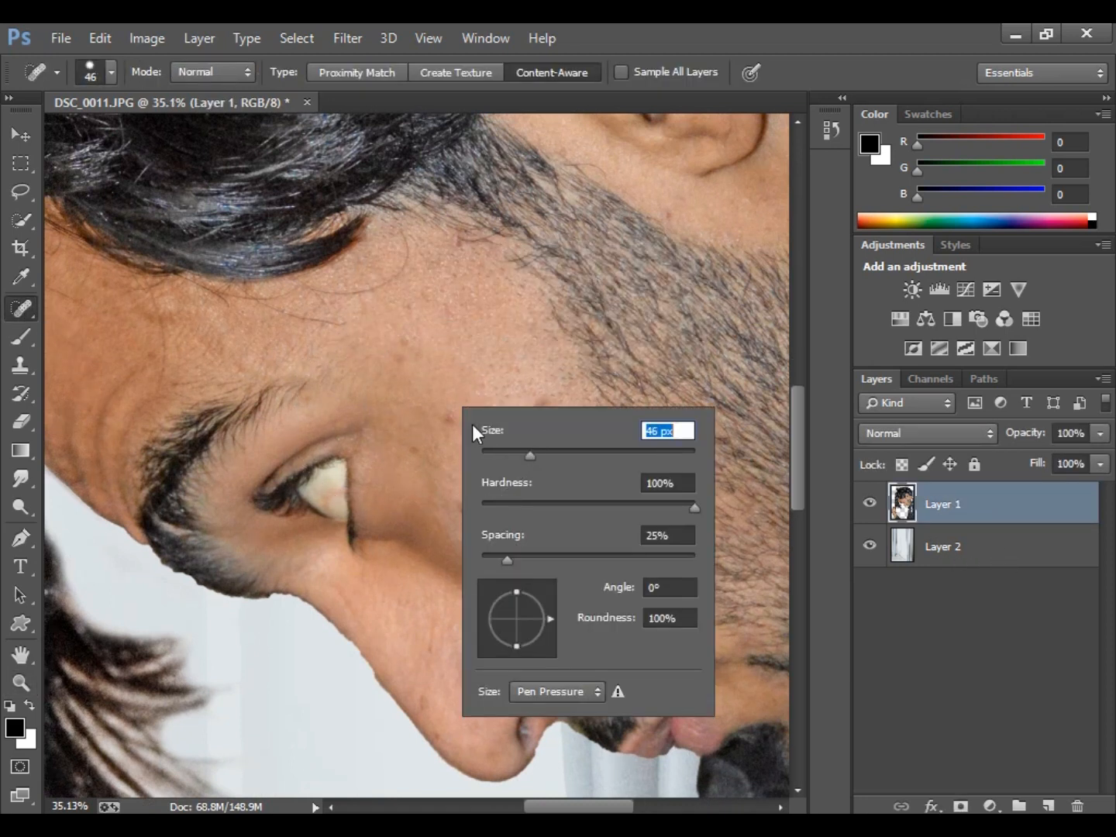
pyautogui.moveTo(446, 417)
pyautogui.mouseDown()
pyautogui.moveTo(468, 450)
pyautogui.moveTo(475, 524)
pyautogui.mouseUp()
pyautogui.moveTo(544, 423); pyautogui.dragTo(546, 403)
pyautogui.click(520, 416)
pyautogui.moveTo(569, 513)
pyautogui.mouseDown()
pyautogui.moveTo(579, 574)
pyautogui.moveTo(592, 552)
pyautogui.moveTo(614, 584)
pyautogui.moveTo(586, 598)
pyautogui.moveTo(662, 635)
pyautogui.moveTo(625, 638)
pyautogui.mouseUp()
pyautogui.click(661, 620)
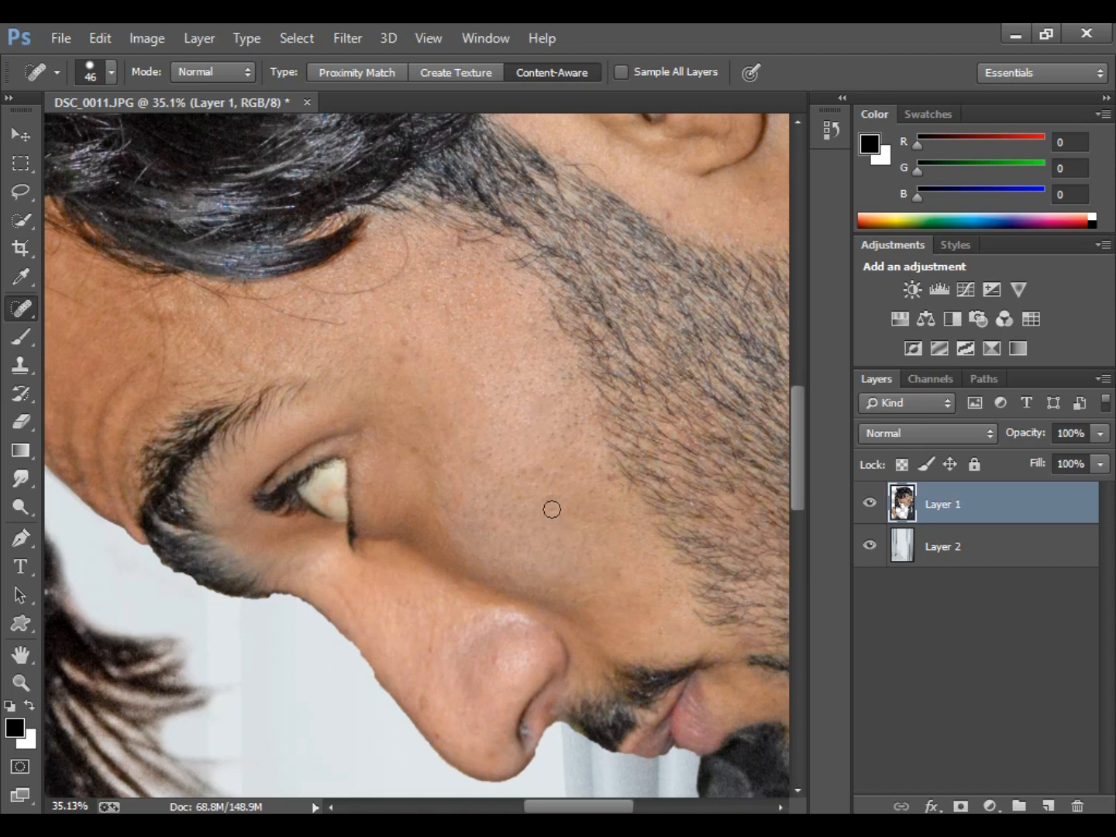
# Step: Heal the remaining blemishes on the temple and beside the eye with the Spot Healing Brush
pyautogui.moveTo(404, 343); pyautogui.dragTo(397, 369)
pyautogui.click(419, 446)
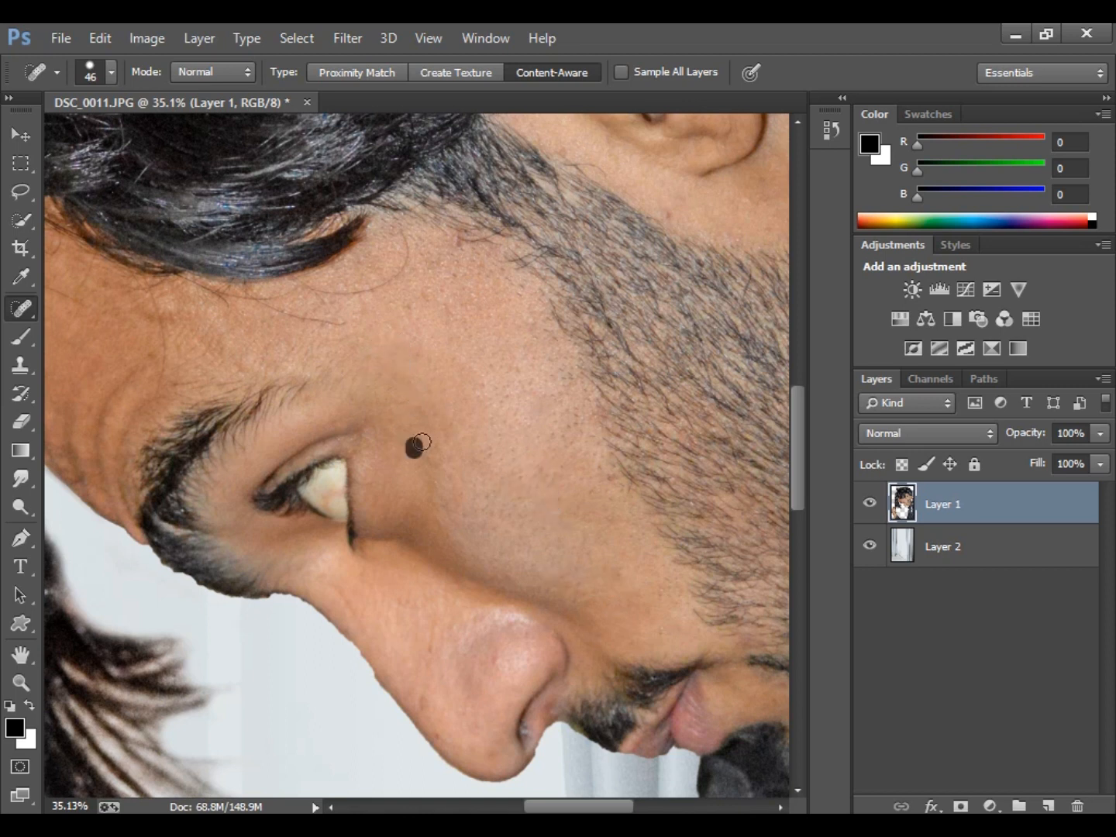
pyautogui.click(412, 310)
pyautogui.moveTo(429, 296); pyautogui.dragTo(458, 331)
pyautogui.click(21, 682)
pyautogui.rightClick(356, 481)
pyautogui.click(395, 493)
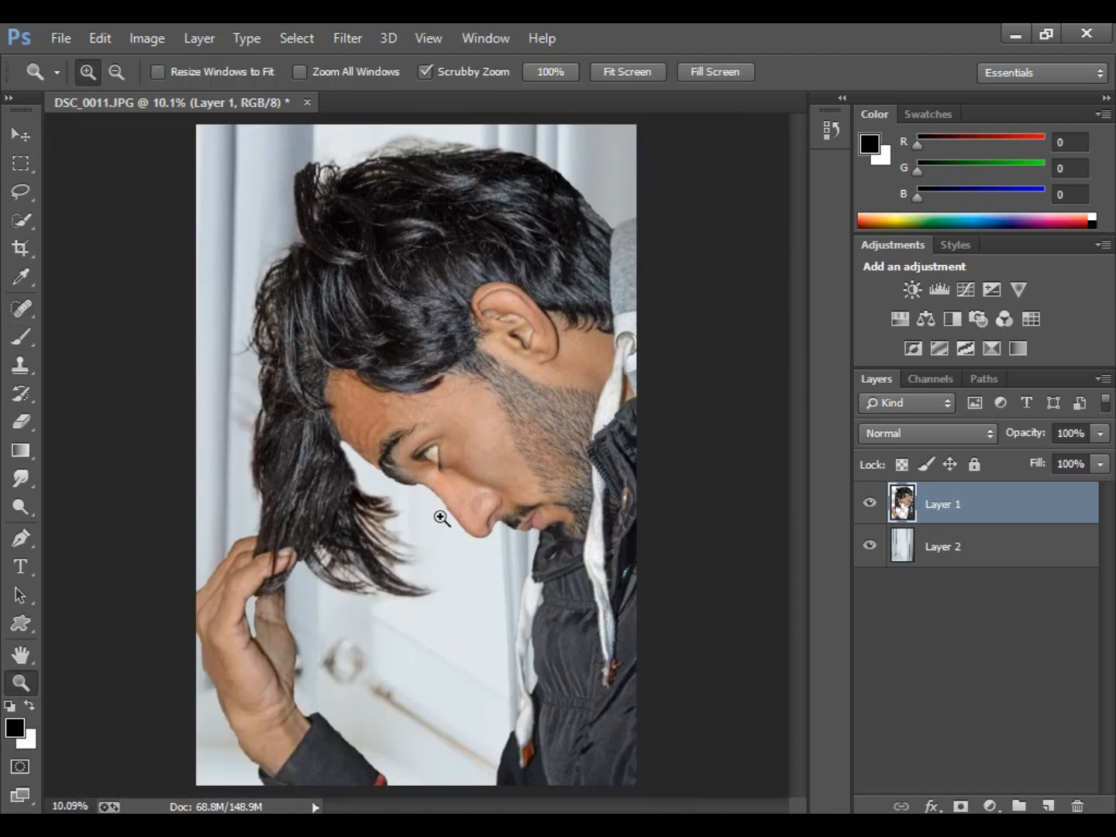
pyautogui.rightClick(538, 548)
pyautogui.press('Escape')
# Step: Trim the uneven outer edge of the palm down to the wrist by deleting a Polygonal Lasso selection, and deselect
pyautogui.moveTo(205, 702); pyautogui.dragTo(336, 754)
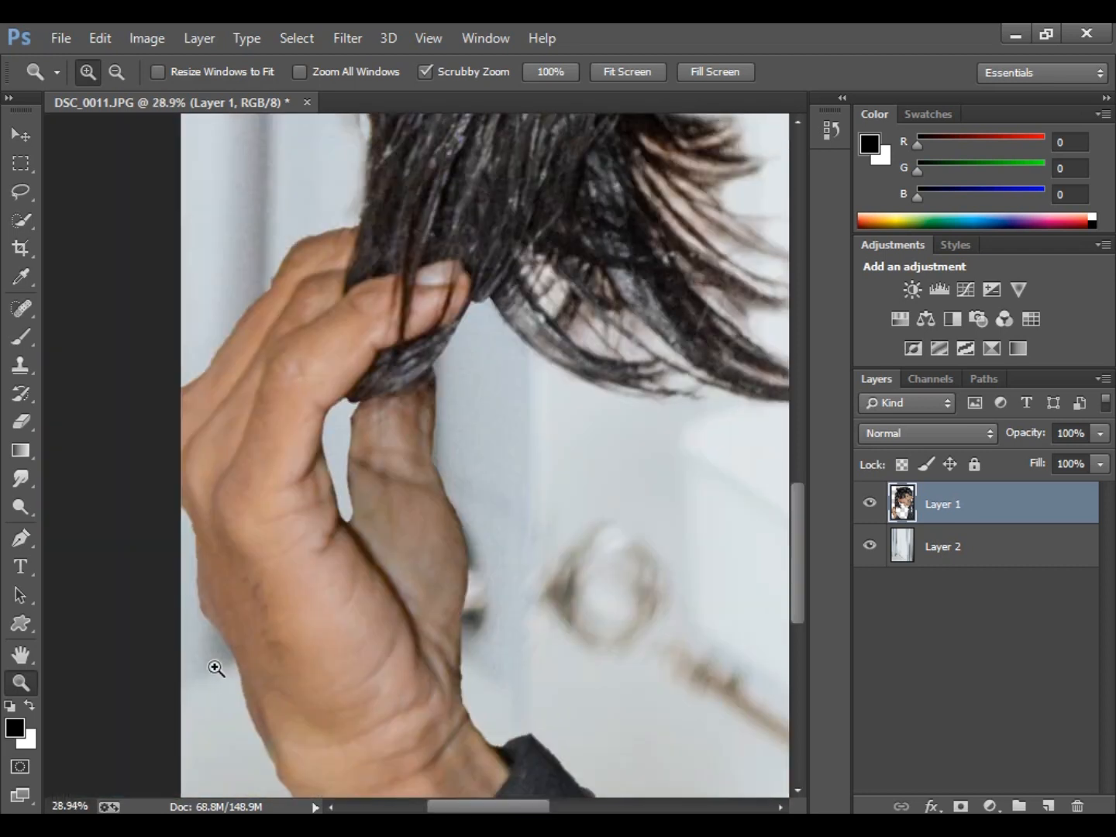
pyautogui.scroll(-1, 215, 666)
pyautogui.click(244, 562)
pyautogui.click(154, 476)
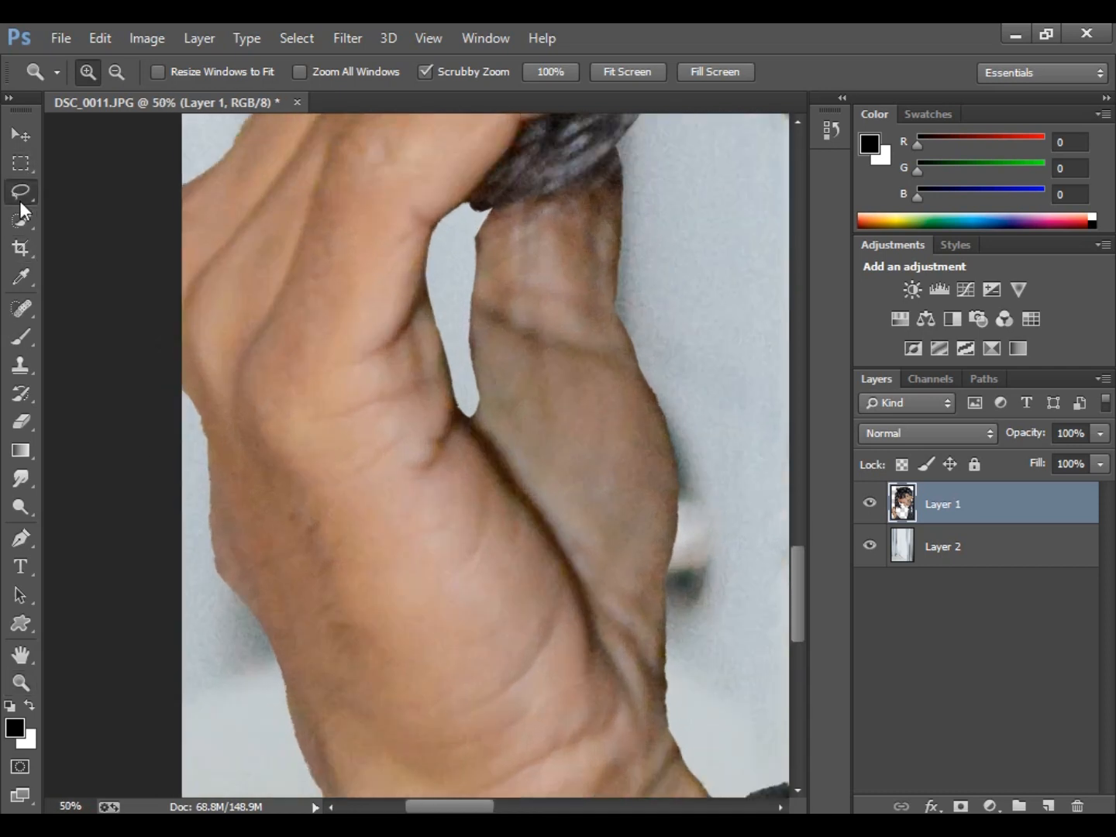
pyautogui.rightClick(19, 201)
pyautogui.click(57, 206)
pyautogui.scroll(-1, 221, 463)
pyautogui.click(207, 379)
pyautogui.scroll(-4, 374, 420)
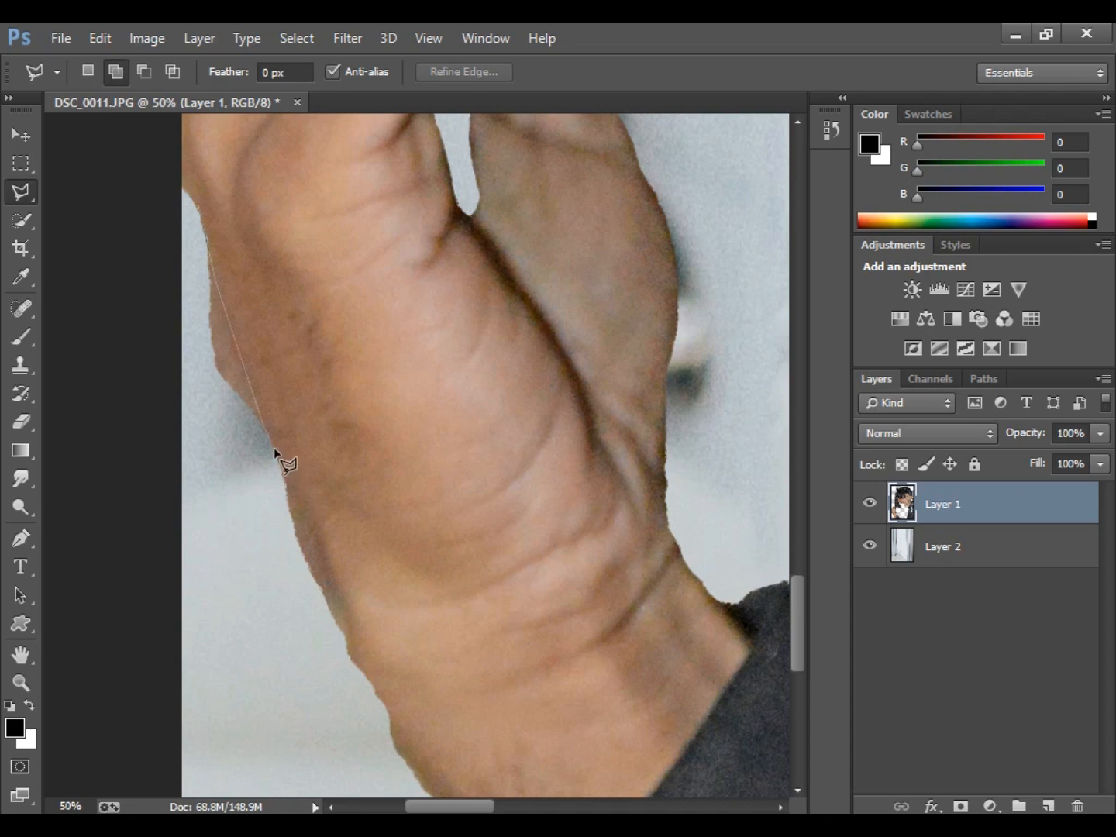
pyautogui.click(363, 676)
pyautogui.click(387, 720)
pyautogui.click(421, 782)
pyautogui.click(389, 778)
pyautogui.doubleClick(188, 467)
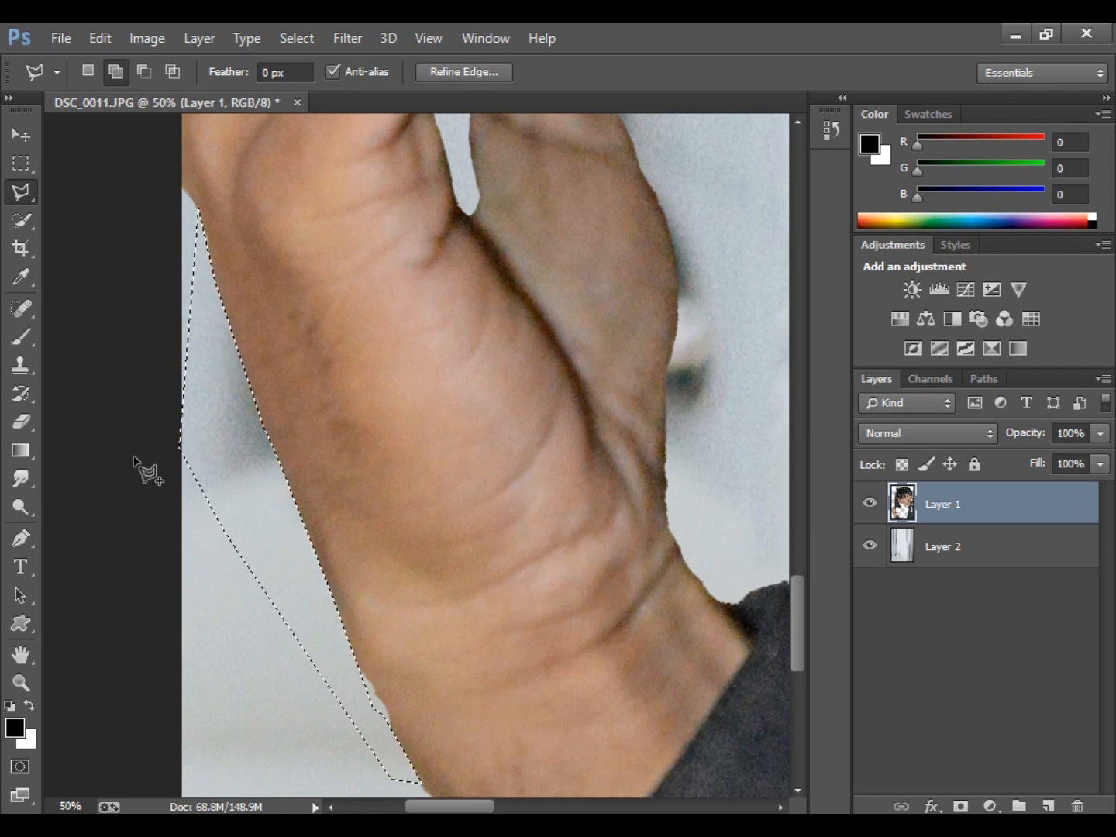
pyautogui.rightClick(278, 250)
pyautogui.click(310, 261)
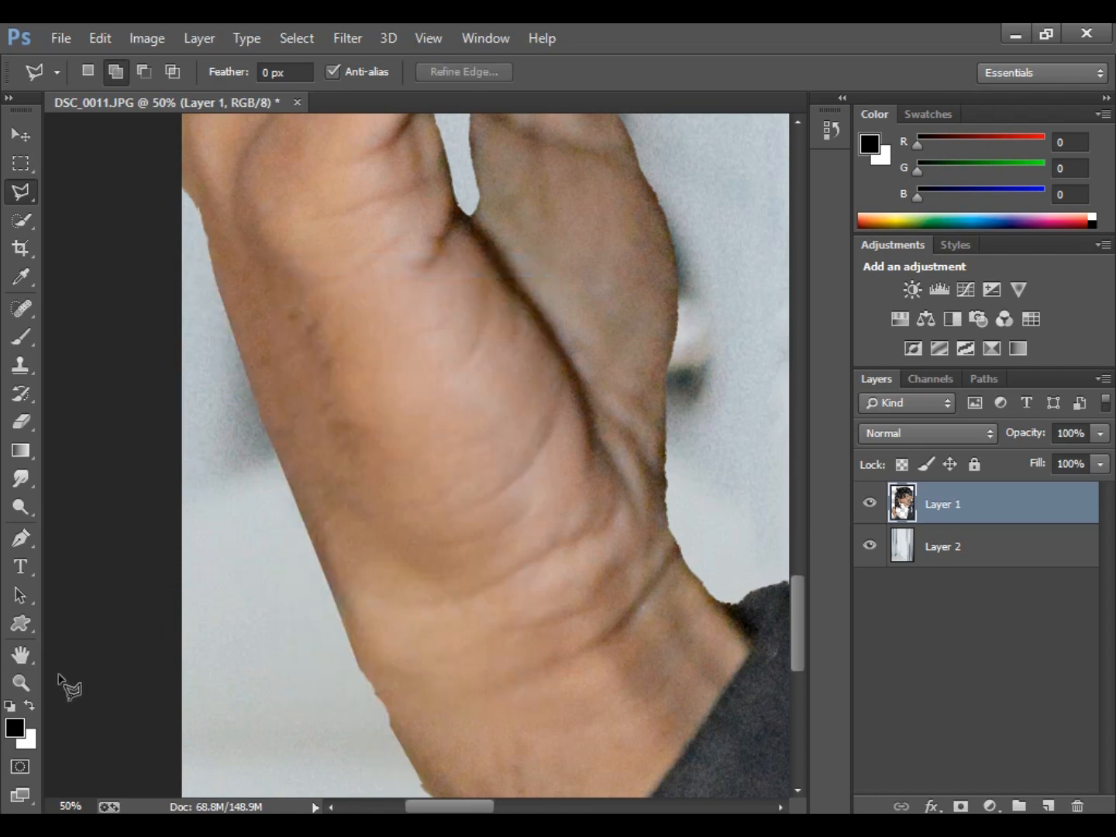
# Step: Cut away the jagged wrist edge just above the dark sleeve with a Polygonal Lasso selection, and deselect
pyautogui.click(21, 683)
pyautogui.rightClick(273, 596)
pyautogui.click(285, 609)
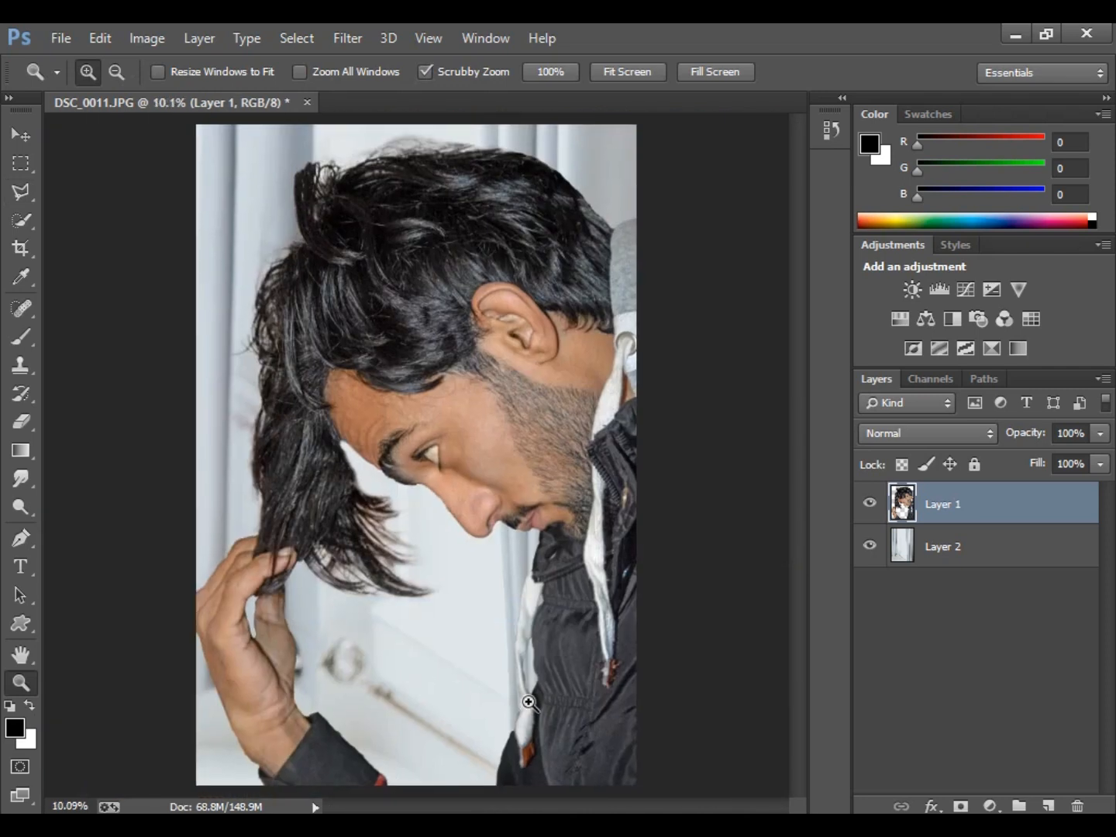
pyautogui.moveTo(249, 771); pyautogui.dragTo(416, 688)
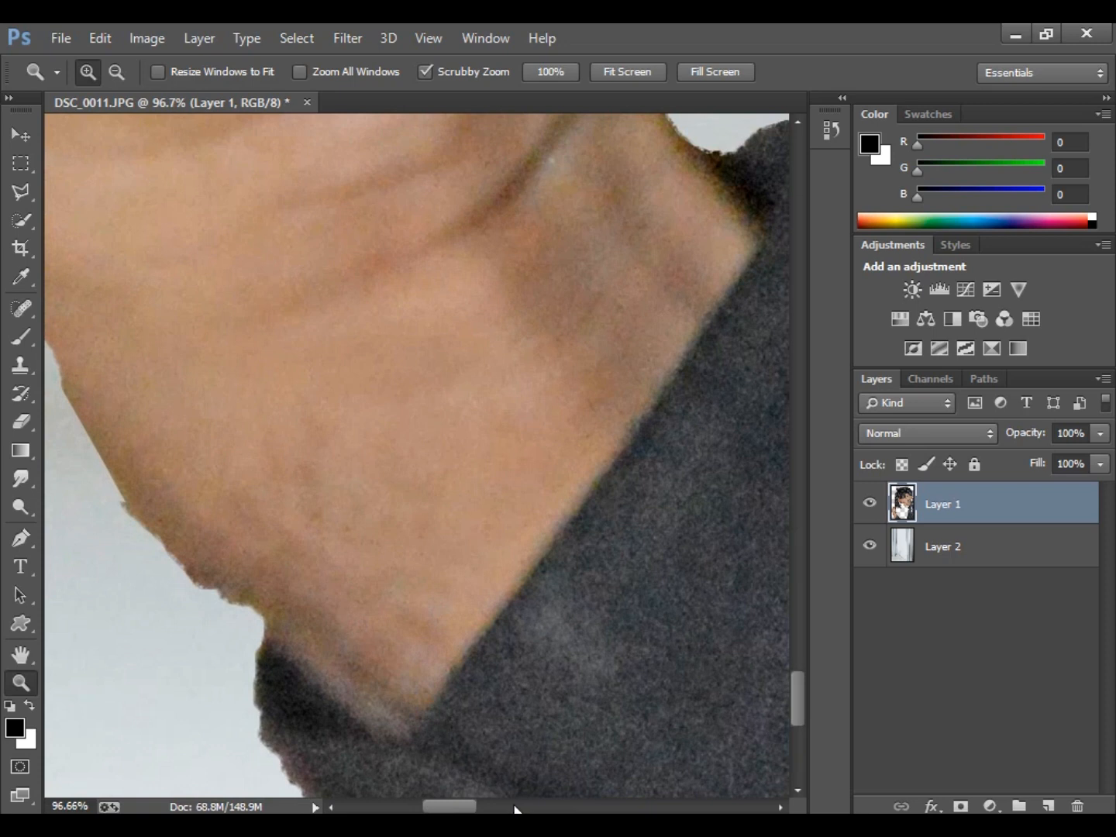
pyautogui.moveTo(469, 806); pyautogui.dragTo(458, 806)
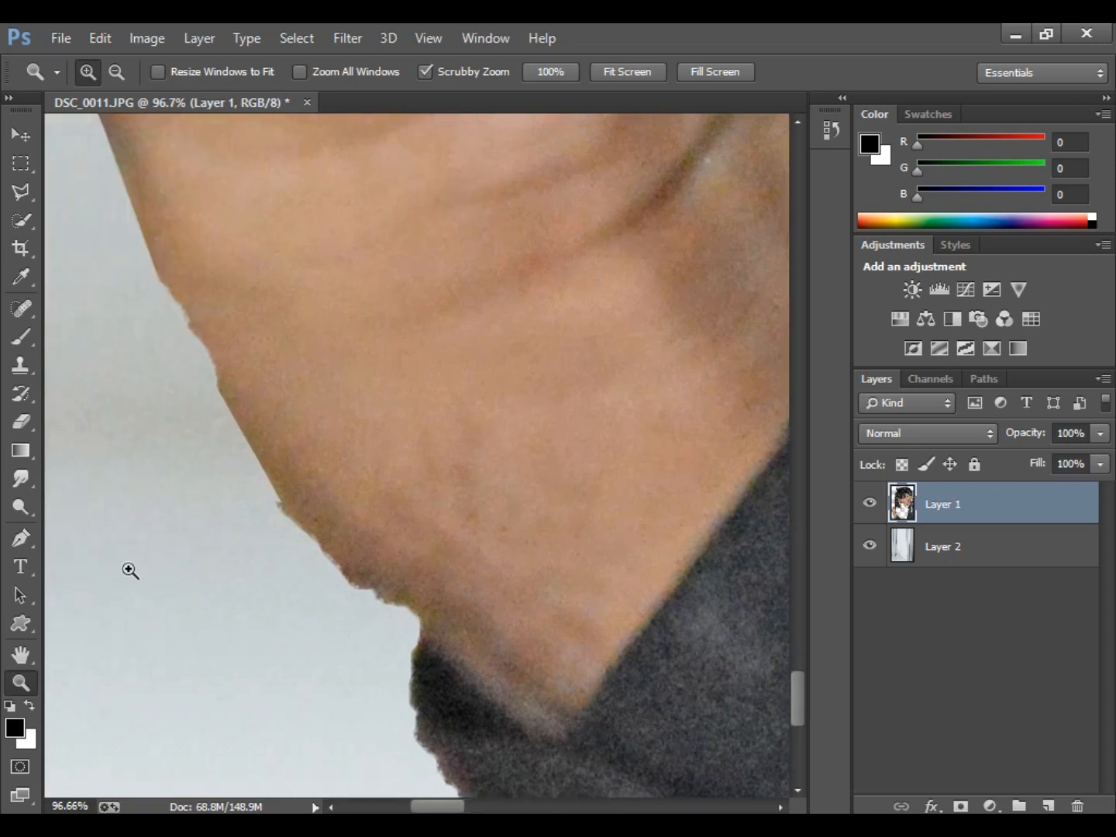
pyautogui.click(21, 191)
pyautogui.click(215, 381)
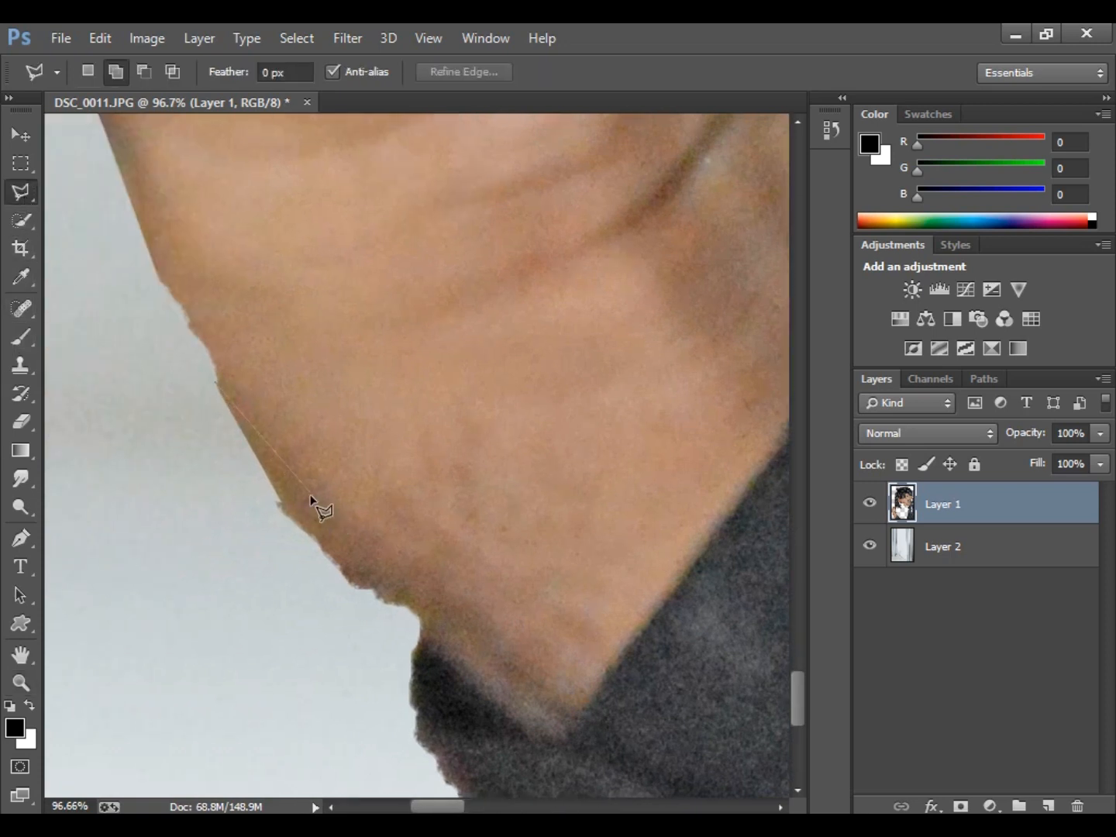
pyautogui.click(438, 614)
pyautogui.click(414, 652)
pyautogui.click(304, 690)
pyautogui.doubleClick(93, 443)
pyautogui.click(93, 443)
pyautogui.press('Escape')
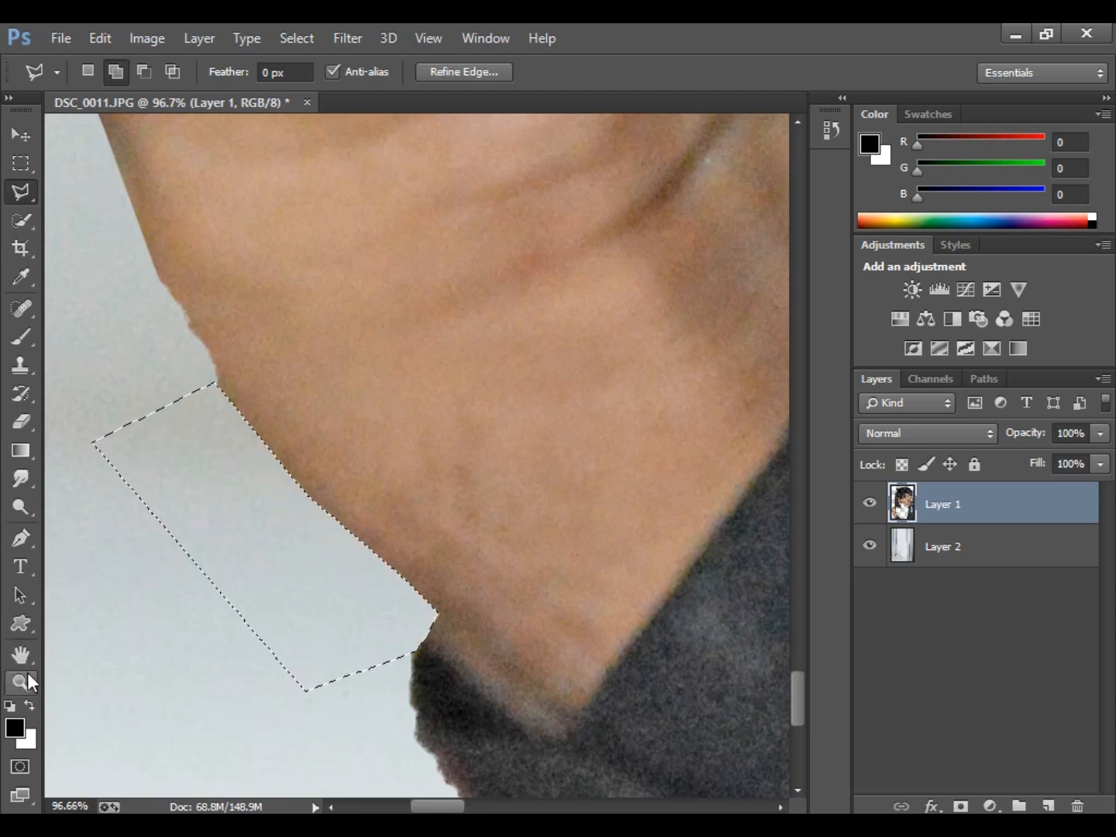
pyautogui.rightClick(130, 538)
pyautogui.click(167, 94)
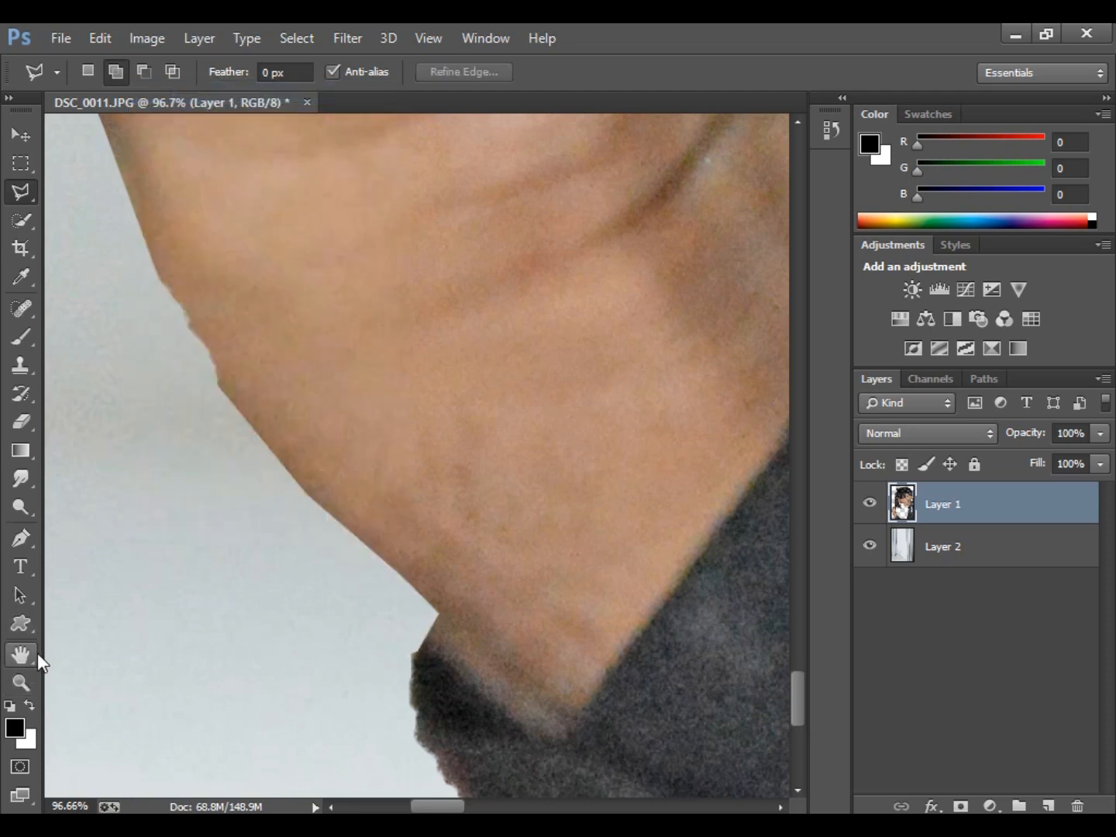
# Step: Flatten the curtain background and the cut-out man into a single layer
pyautogui.click(21, 682)
pyautogui.rightClick(269, 552)
pyautogui.click(303, 568)
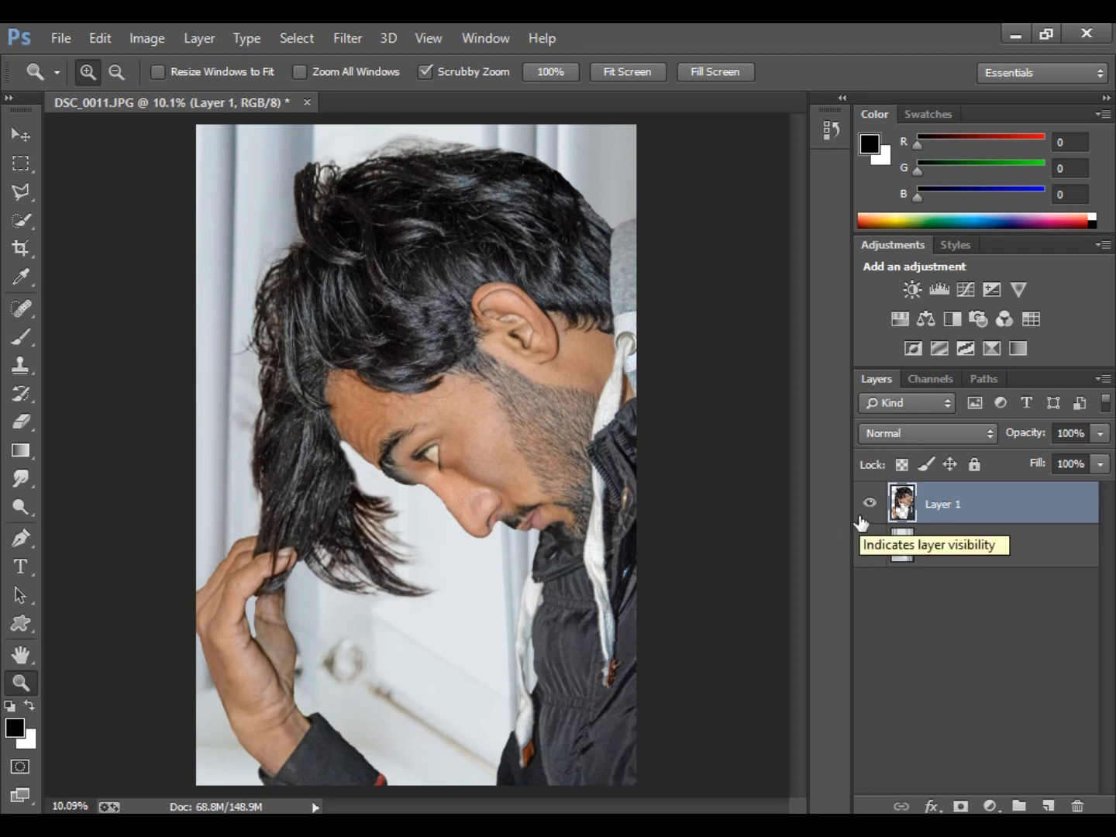
pyautogui.click(1112, 379)
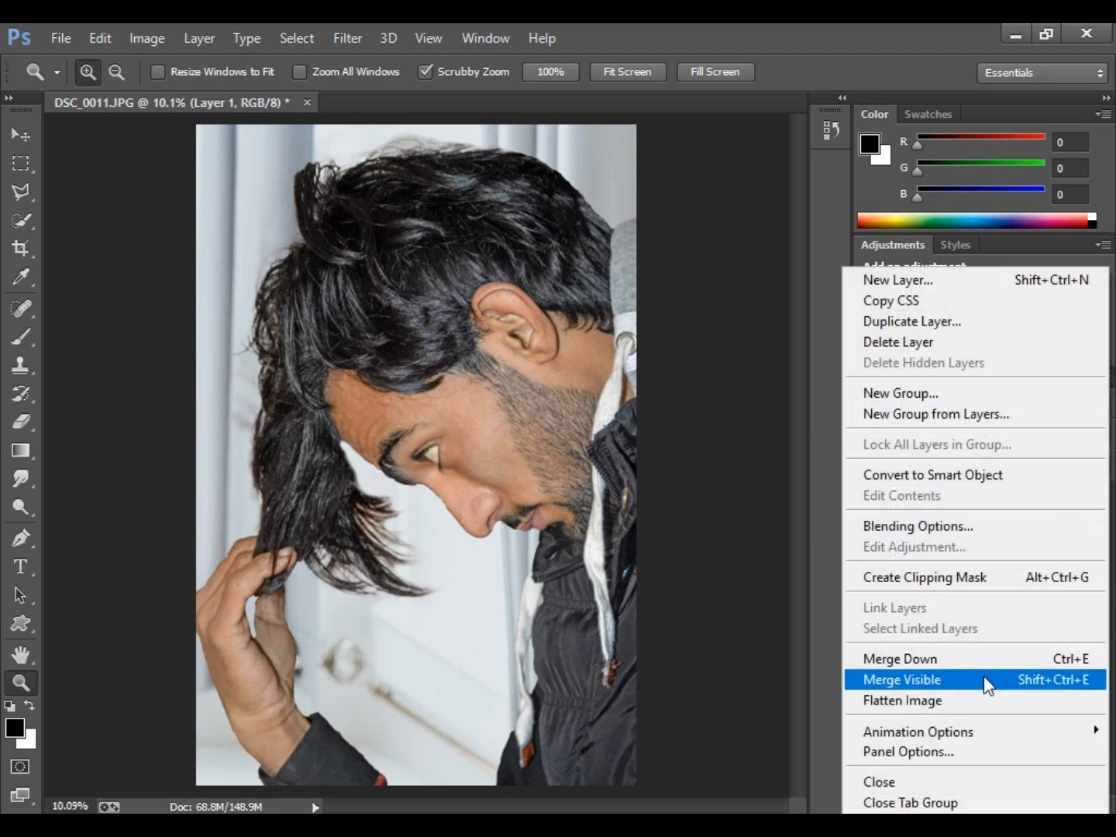
pyautogui.click(984, 697)
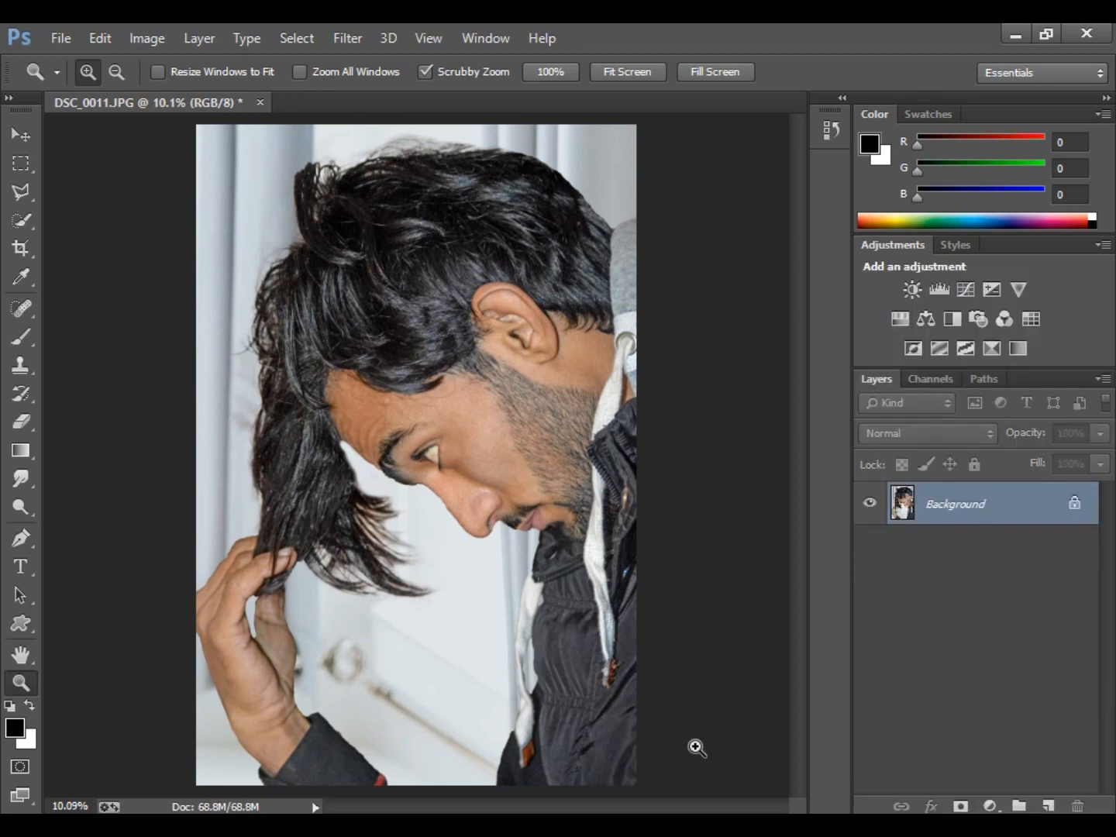
# Step: Add a linear white-to-transparent gradient fill layer at 90° and shift the gradient down until it clears the picture
pyautogui.click(30, 705)
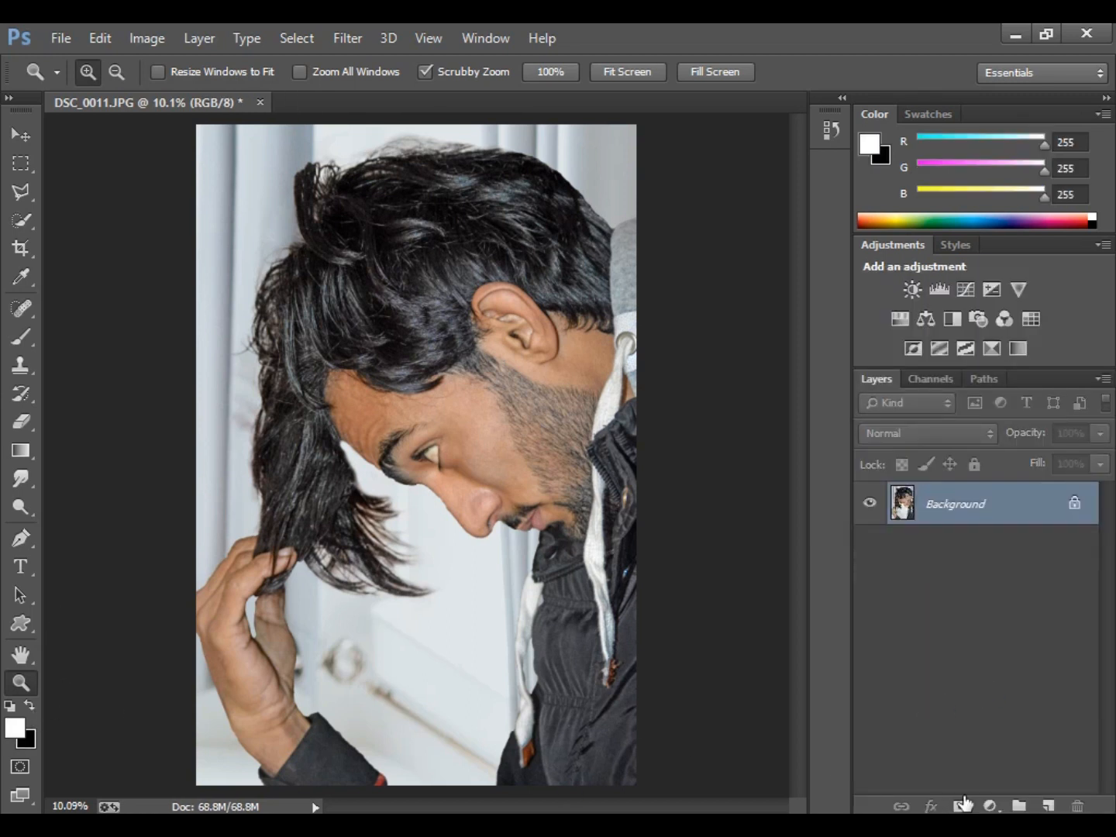
pyautogui.click(1049, 806)
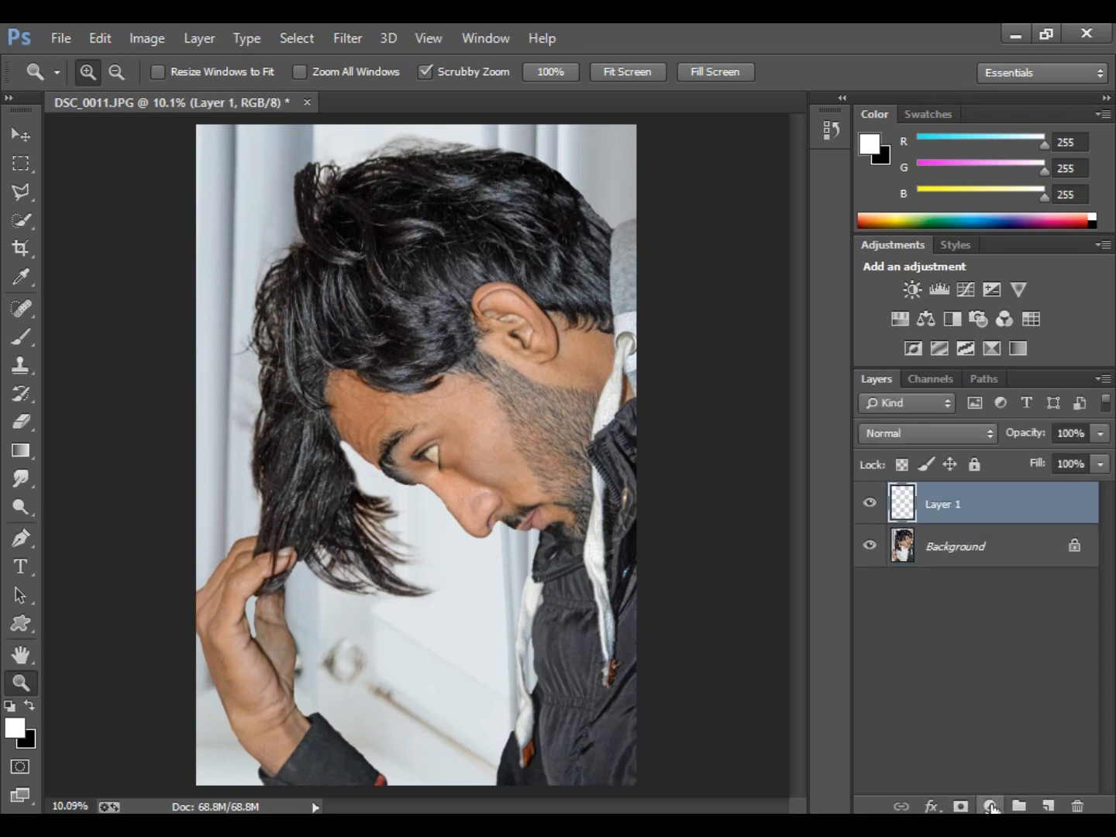
pyautogui.click(991, 805)
pyautogui.click(981, 358)
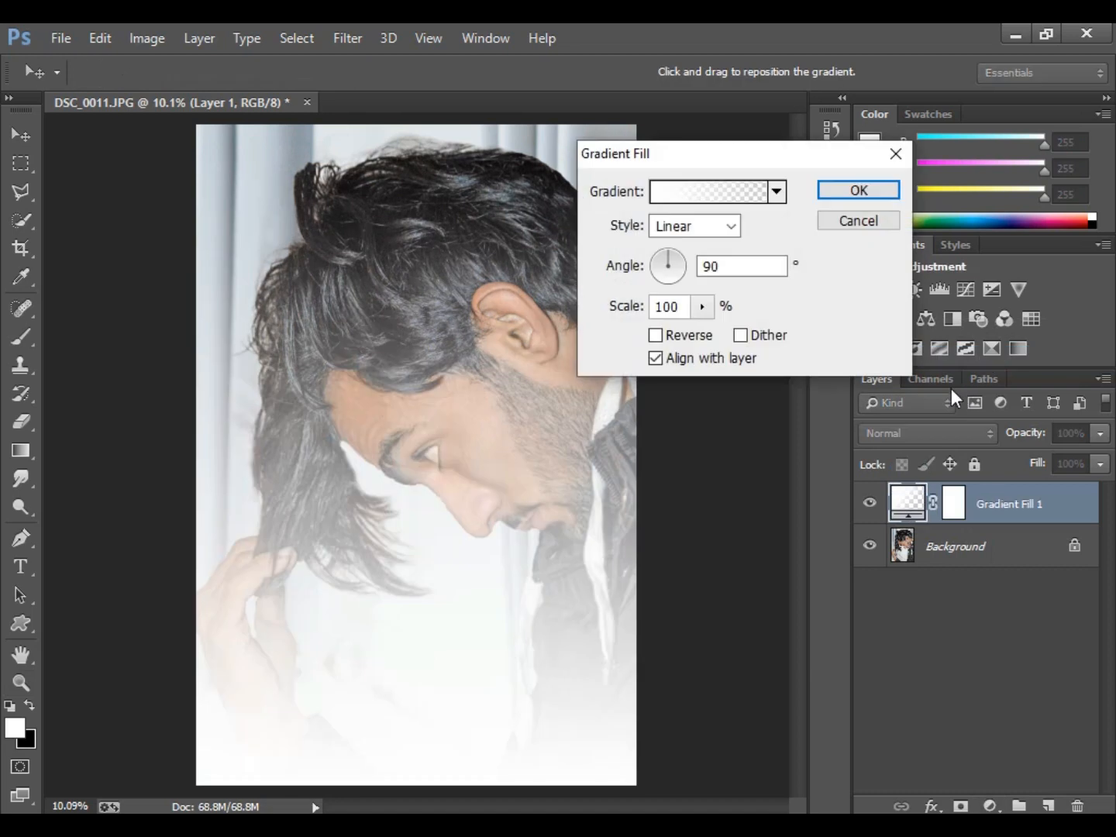
pyautogui.moveTo(482, 259); pyautogui.dragTo(427, 685)
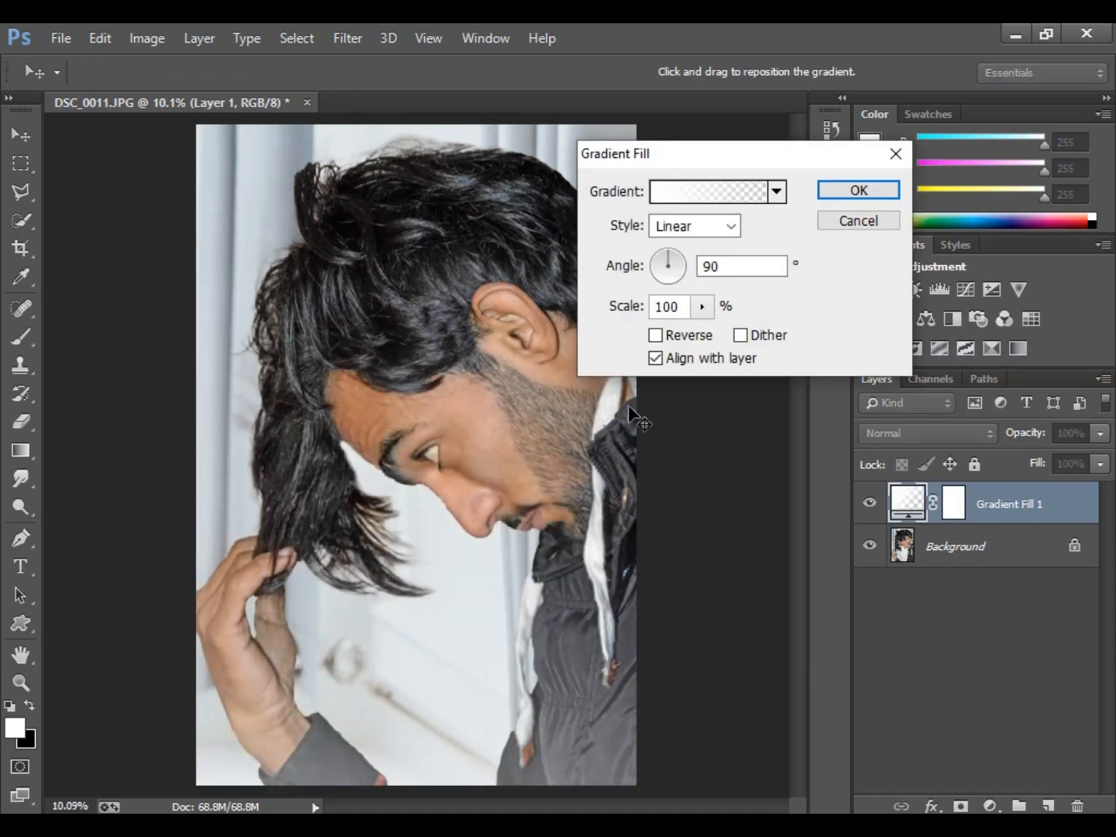
pyautogui.moveTo(545, 544); pyautogui.dragTo(517, 605)
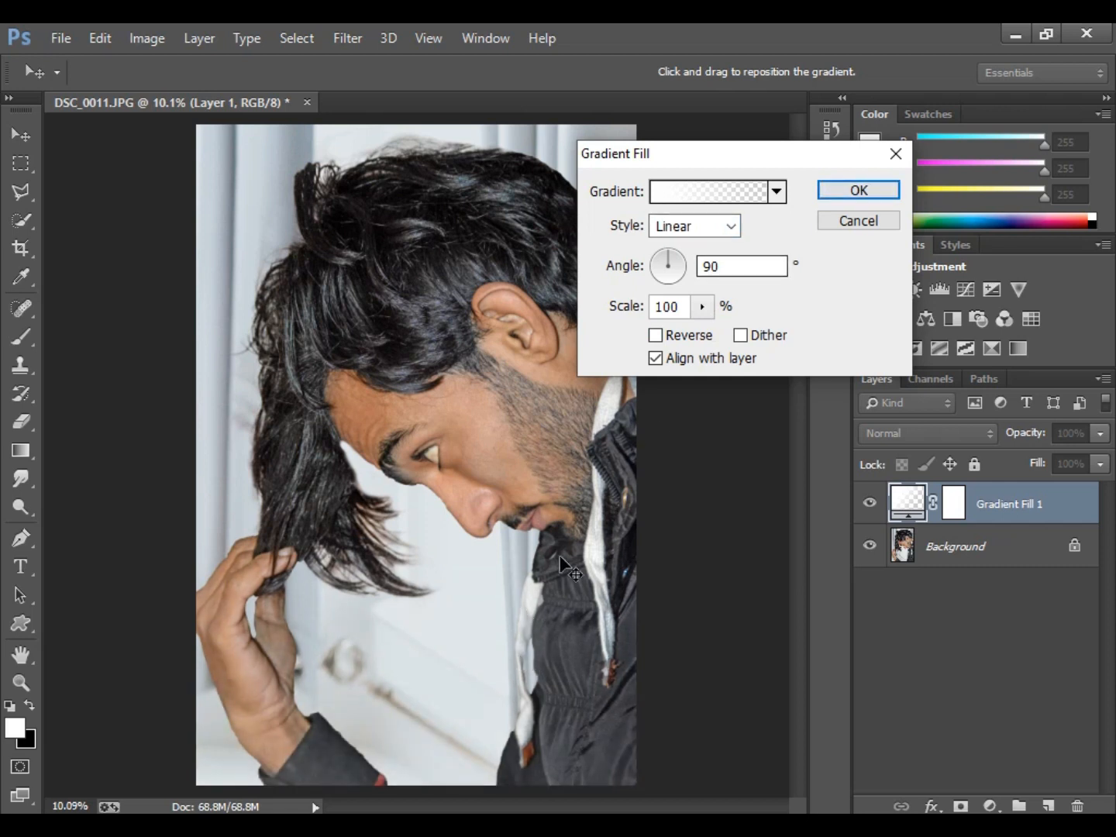
pyautogui.click(858, 193)
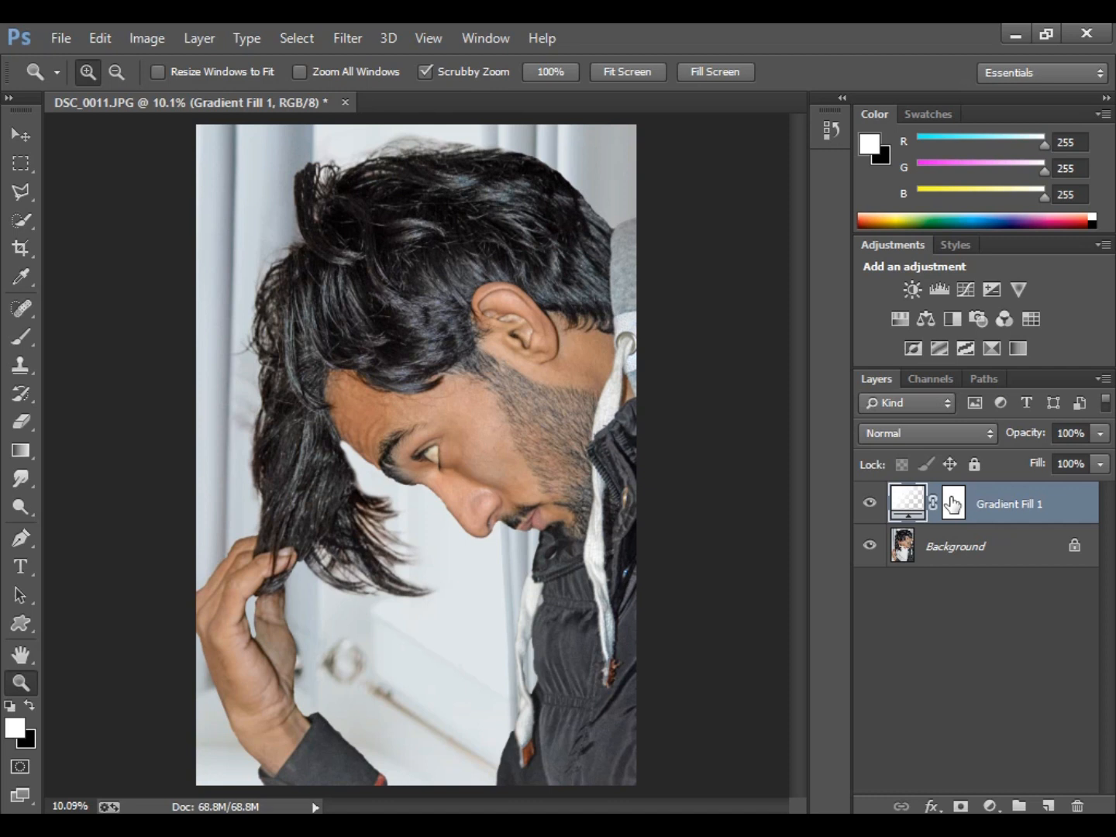
# Step: Try the gradient fill mask's density, and make a Color Range selection of its sampled colors with fuzziness 40
pyautogui.doubleClick(953, 506)
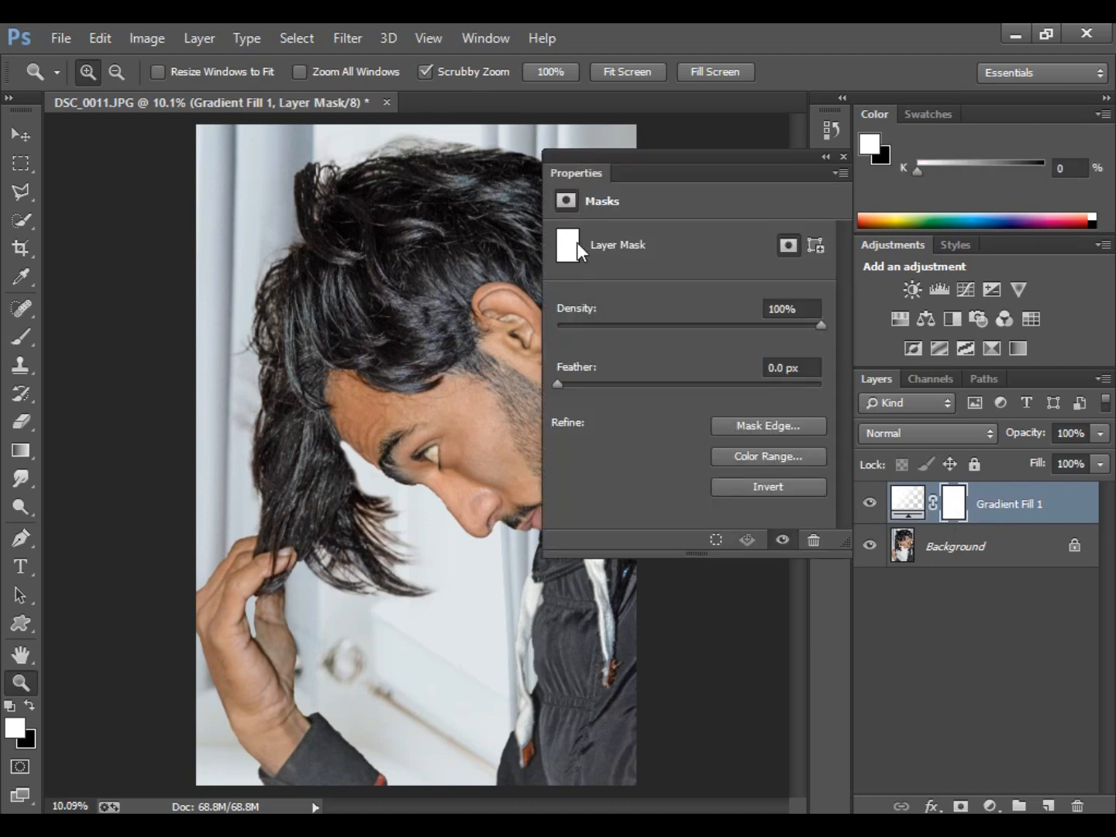
pyautogui.moveTo(616, 324); pyautogui.dragTo(542, 327)
pyautogui.moveTo(651, 325); pyautogui.dragTo(852, 327)
pyautogui.click(776, 453)
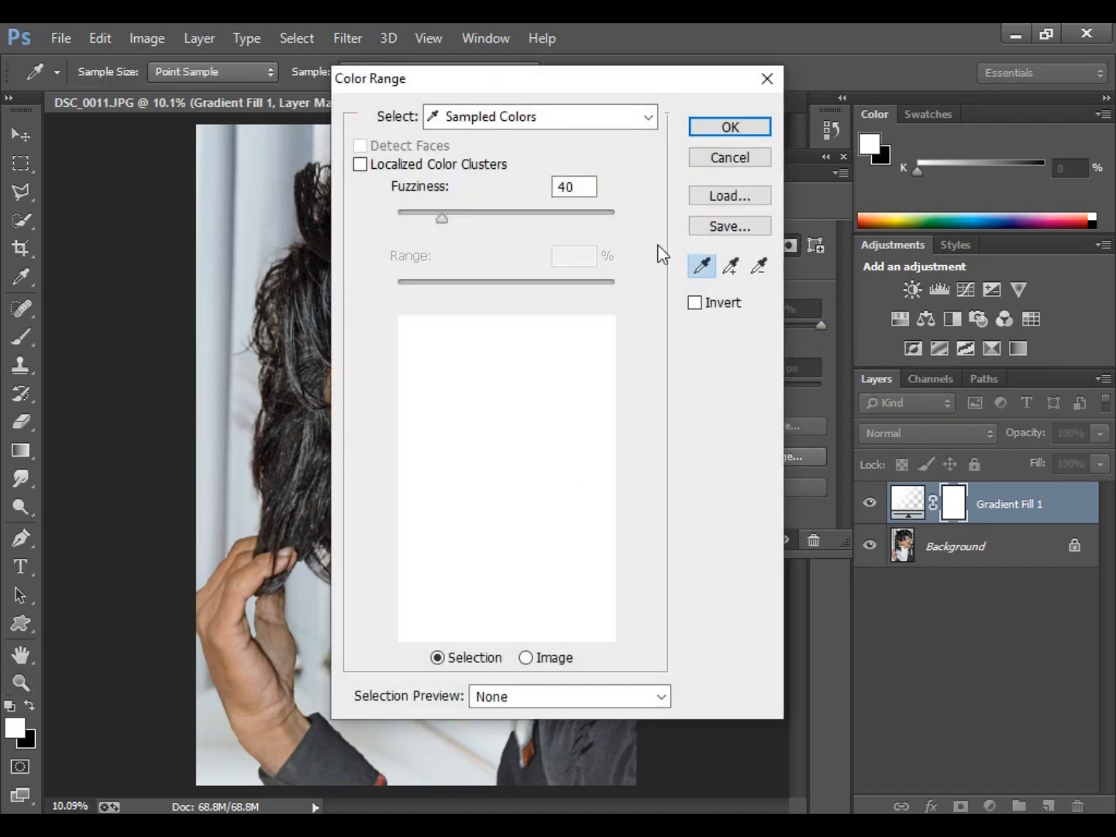
pyautogui.click(743, 129)
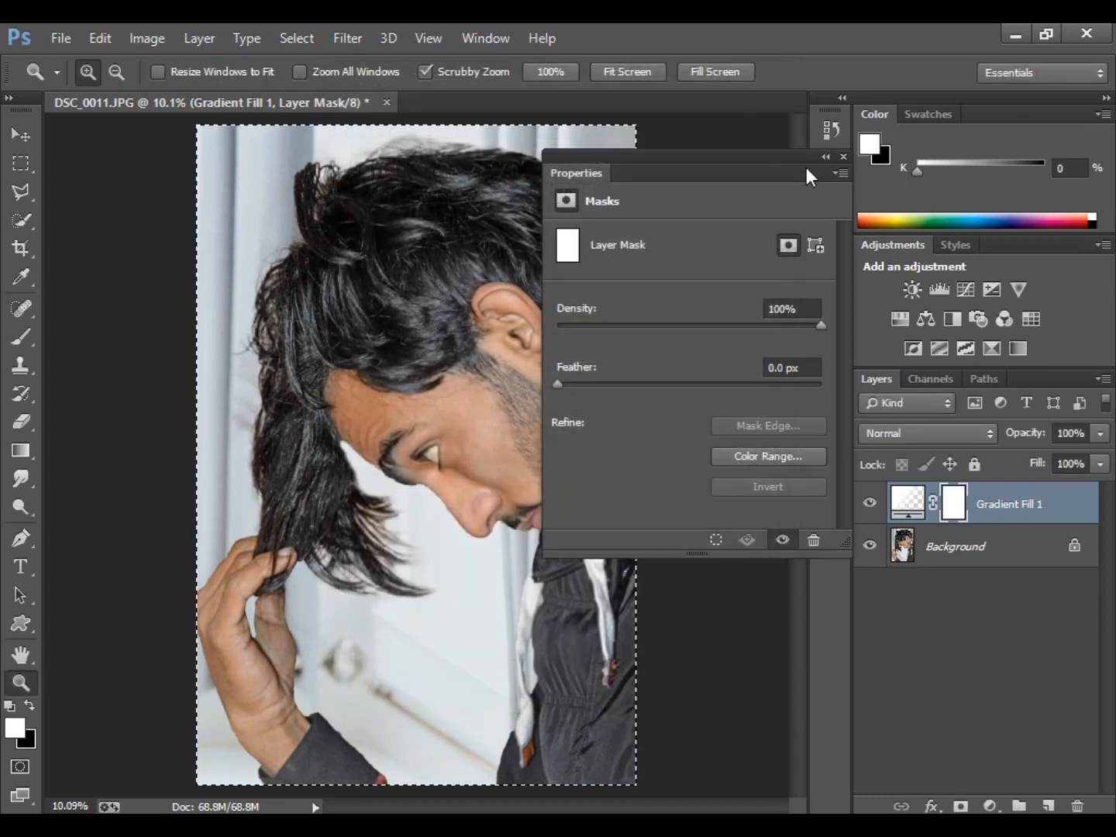
pyautogui.click(843, 157)
# Step: Flatten the gradient fill into the image and duplicate the Background layer
pyautogui.click(1103, 380)
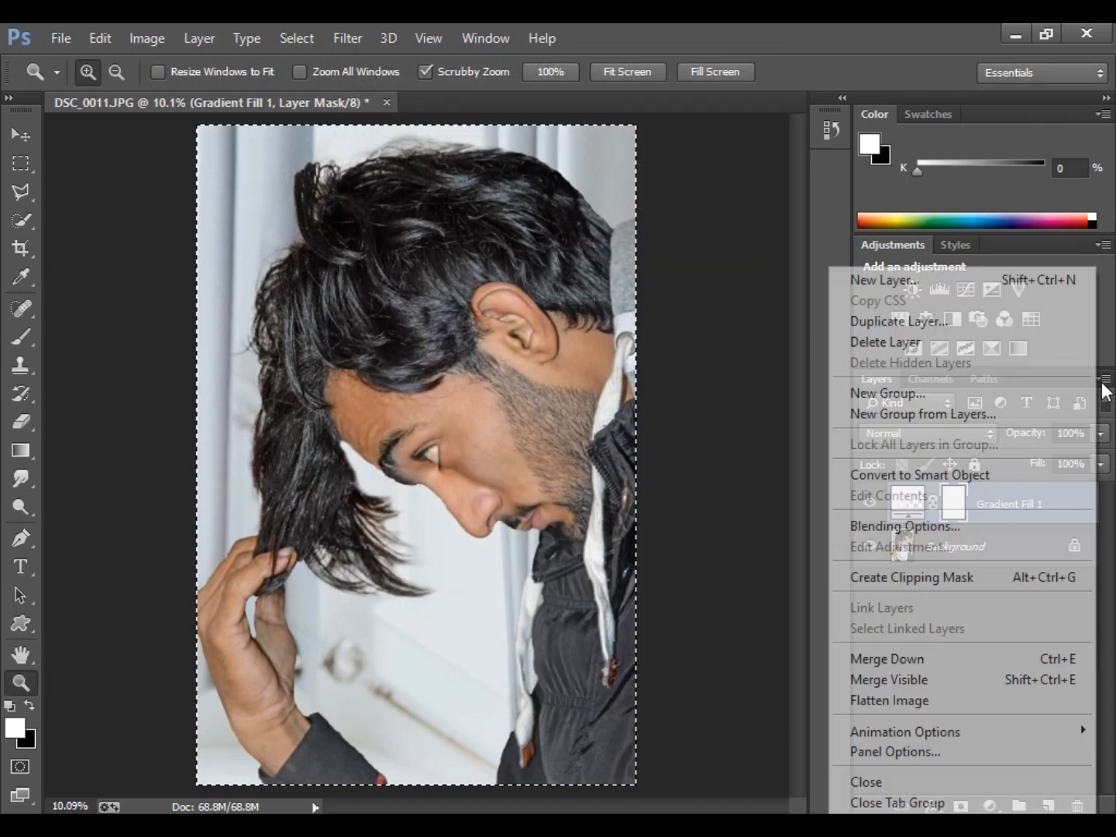
pyautogui.click(992, 698)
pyautogui.moveTo(957, 518); pyautogui.dragTo(1048, 806)
# Step: Deselect the selection around the whole canvas
pyautogui.rightClick(472, 337)
pyautogui.click(10, 114)
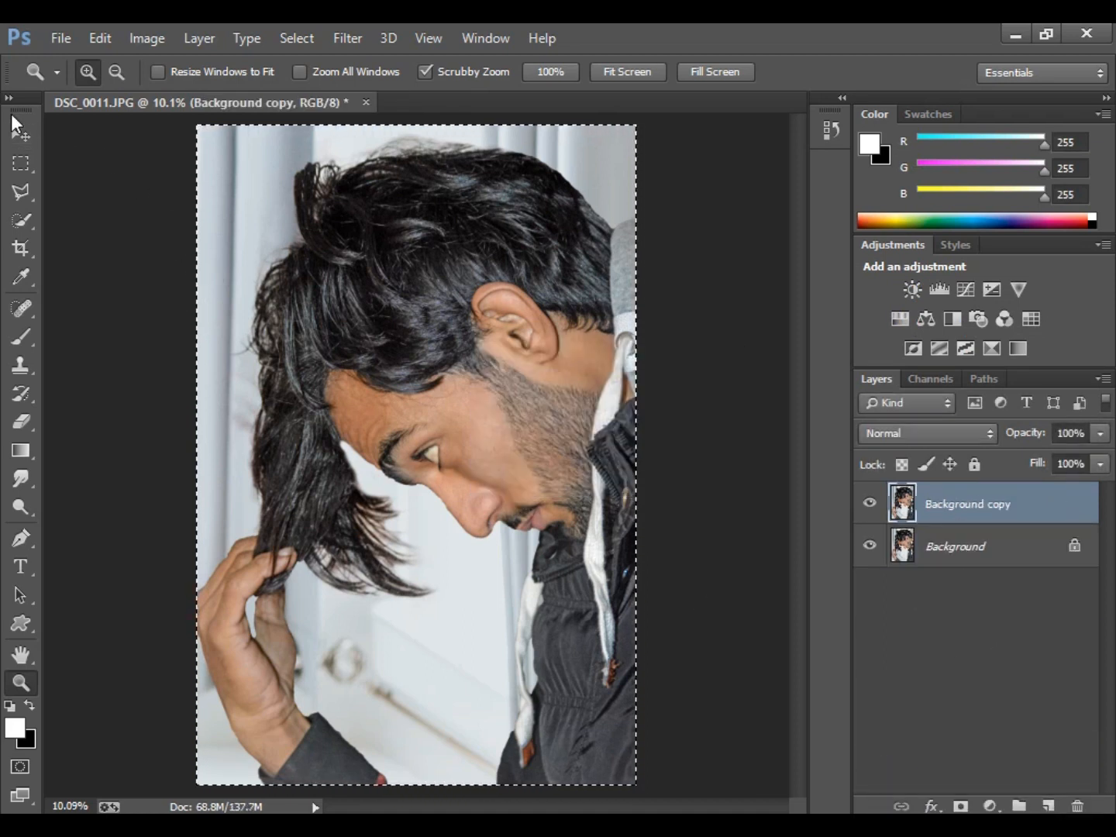
pyautogui.click(21, 163)
pyautogui.rightClick(490, 245)
pyautogui.click(535, 254)
pyautogui.click(21, 682)
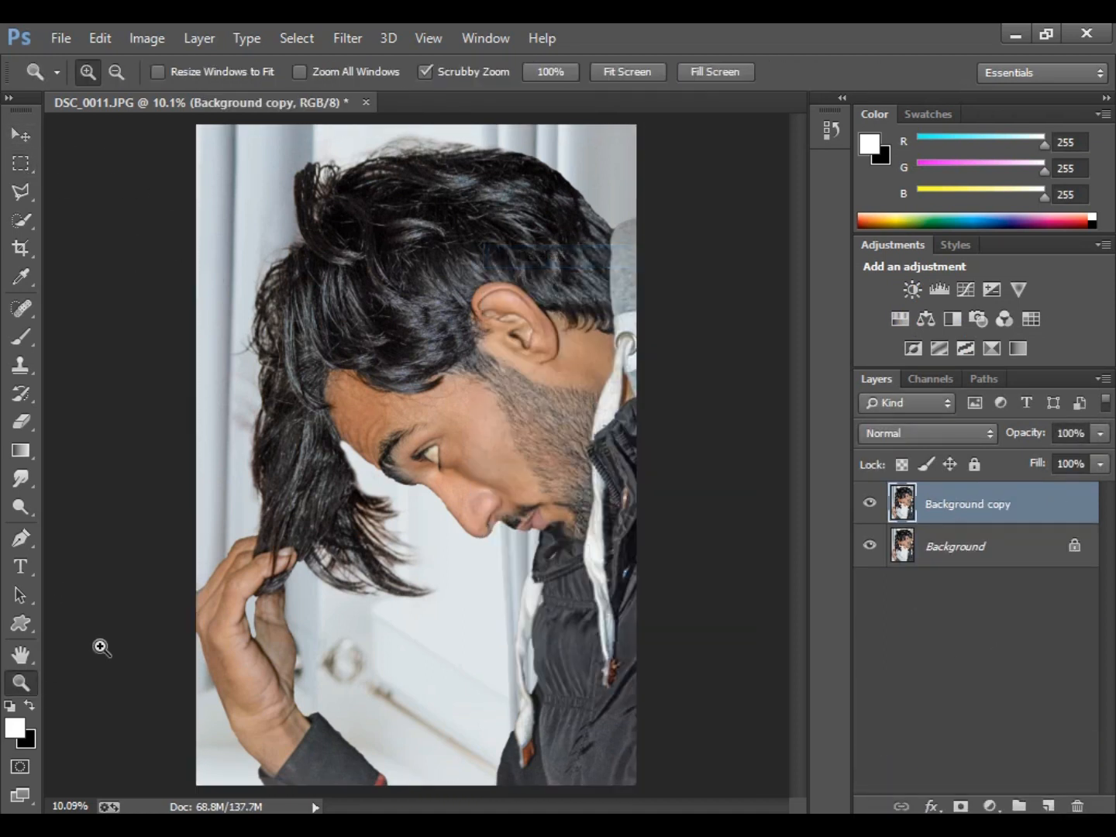
pyautogui.click(349, 337)
pyautogui.rightClick(346, 344)
pyautogui.click(374, 362)
# Step: Try Screen blending on the Background copy with the Underlying Layer's dark slider split at 158 / 190, and return the layer to Normal
pyautogui.click(942, 403)
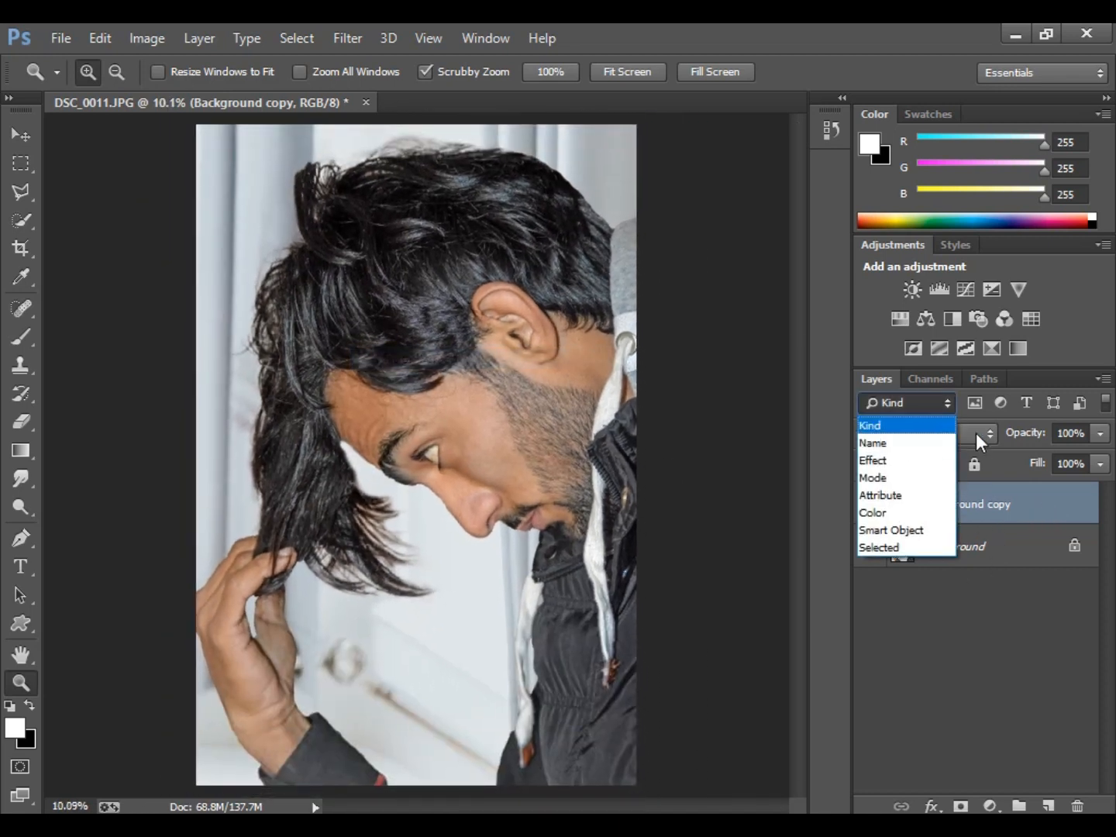
pyautogui.click(972, 433)
pyautogui.click(880, 208)
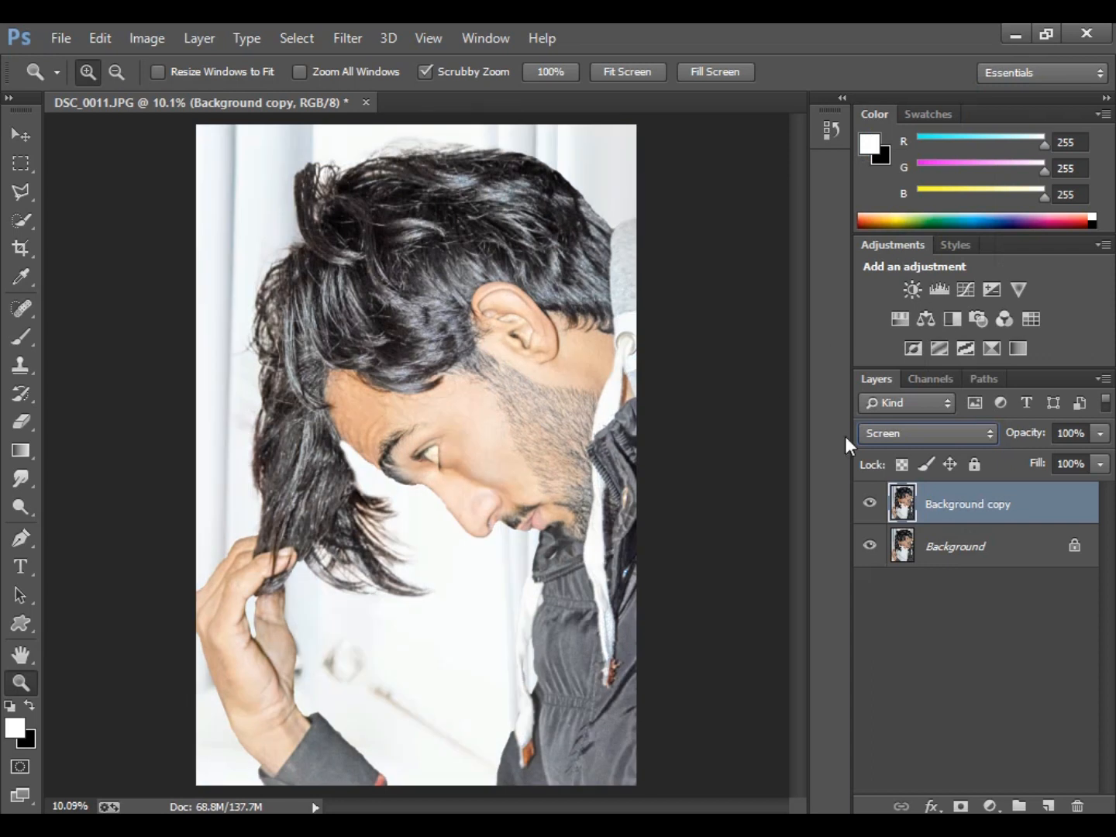
pyautogui.doubleClick(899, 512)
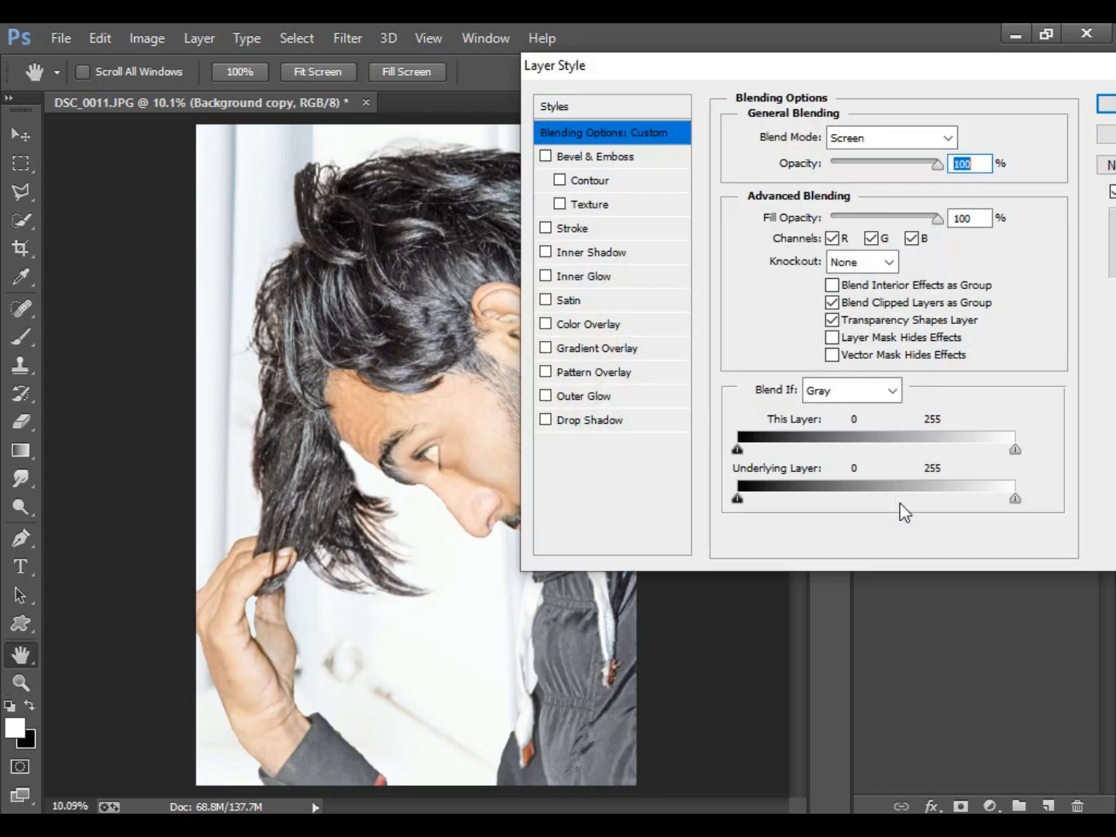
pyautogui.moveTo(894, 80); pyautogui.dragTo(967, 70)
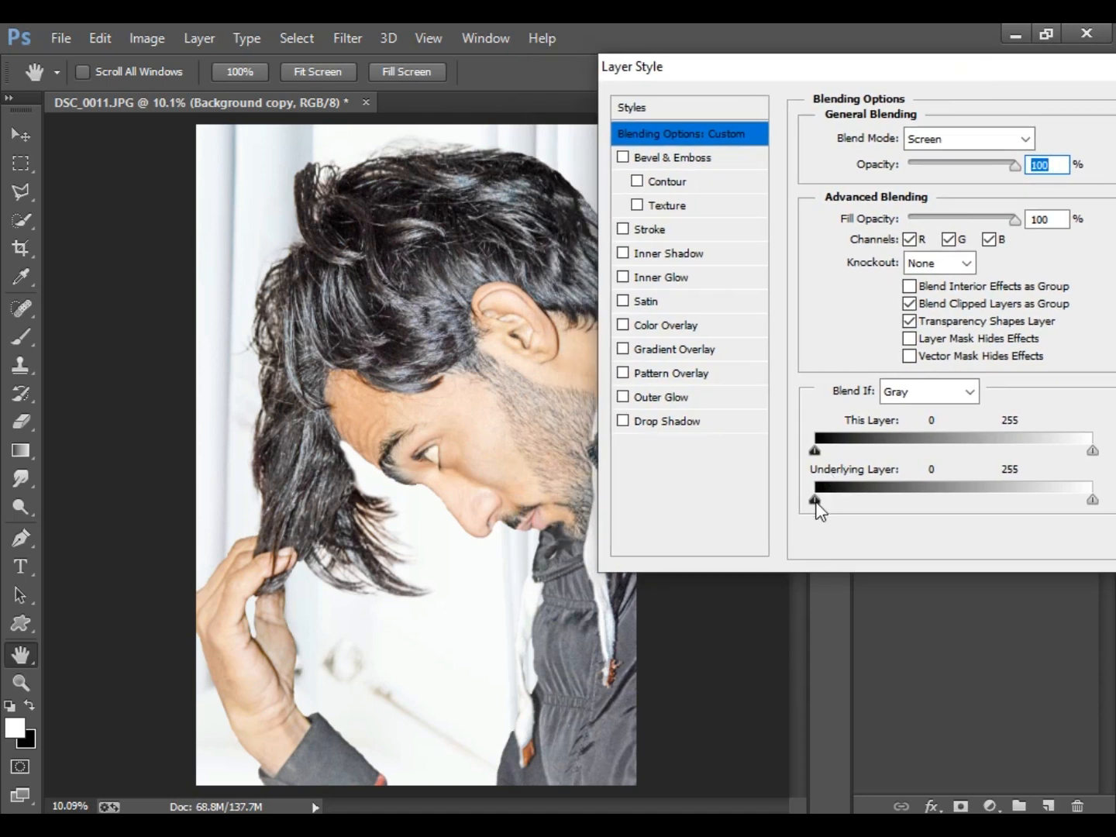
pyautogui.moveTo(820, 502); pyautogui.dragTo(987, 508)
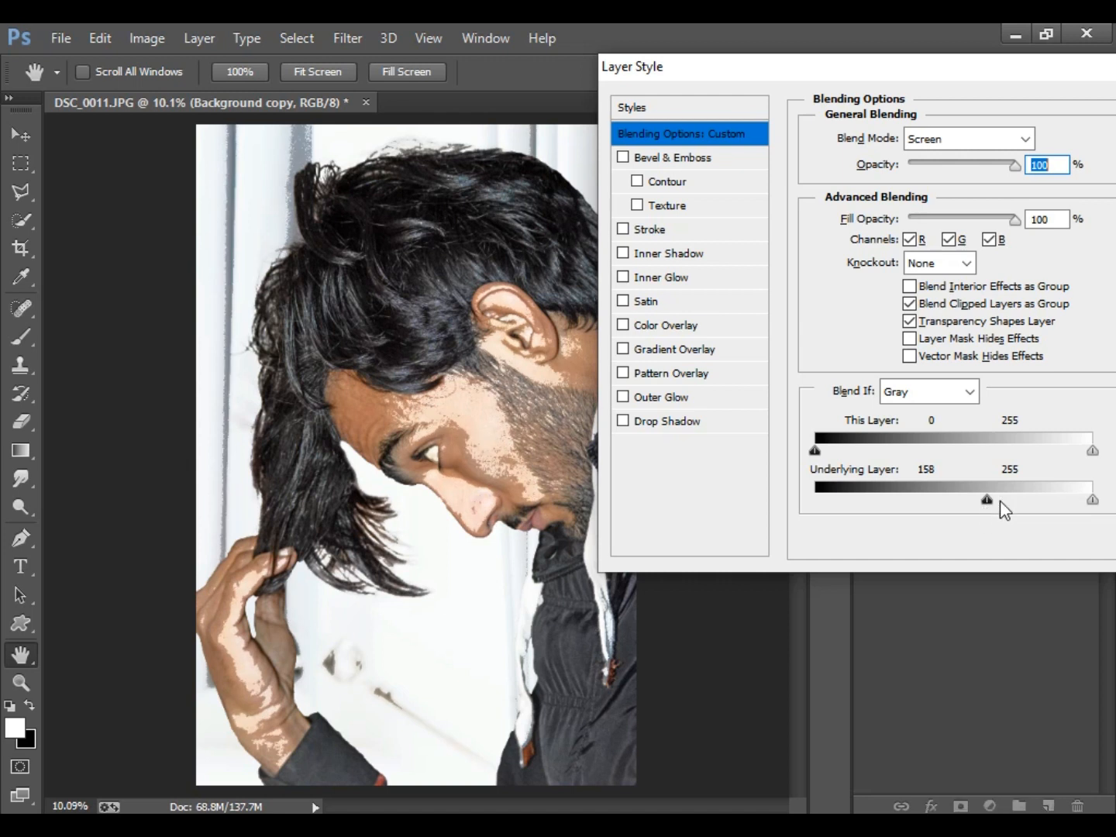
pyautogui.moveTo(989, 506); pyautogui.dragTo(1029, 506)
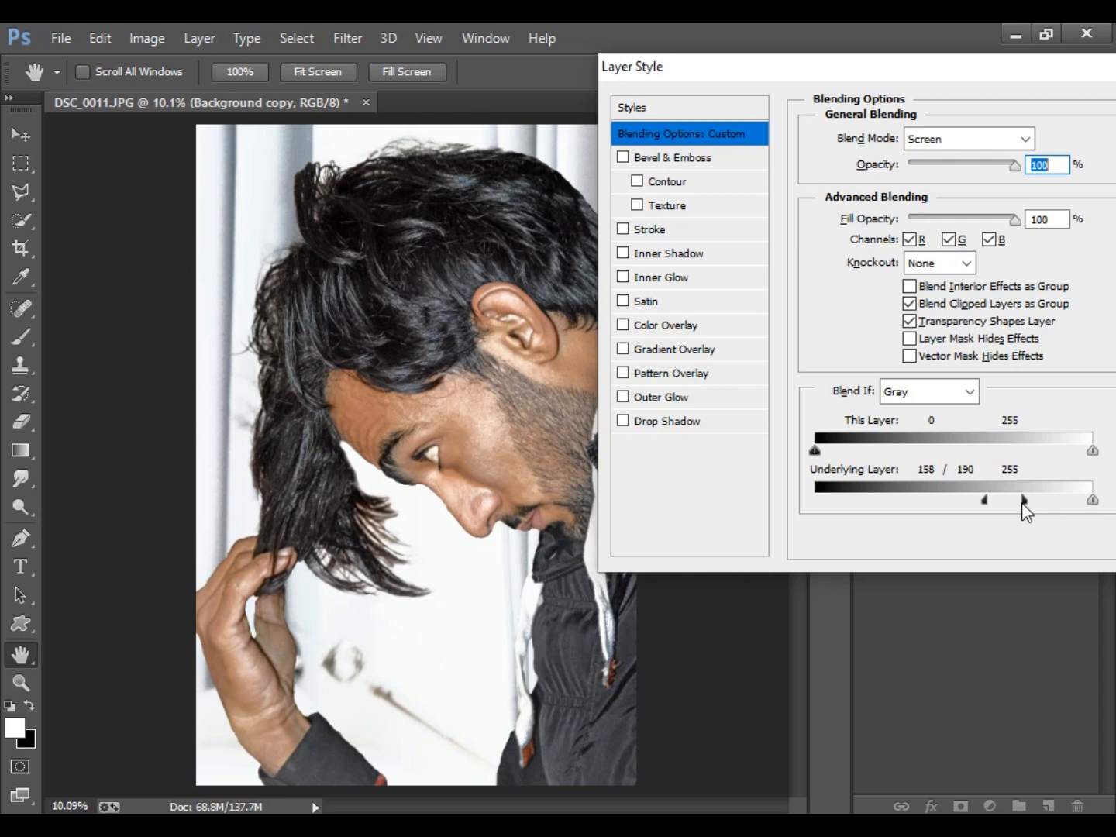
pyautogui.moveTo(912, 70); pyautogui.dragTo(821, 92)
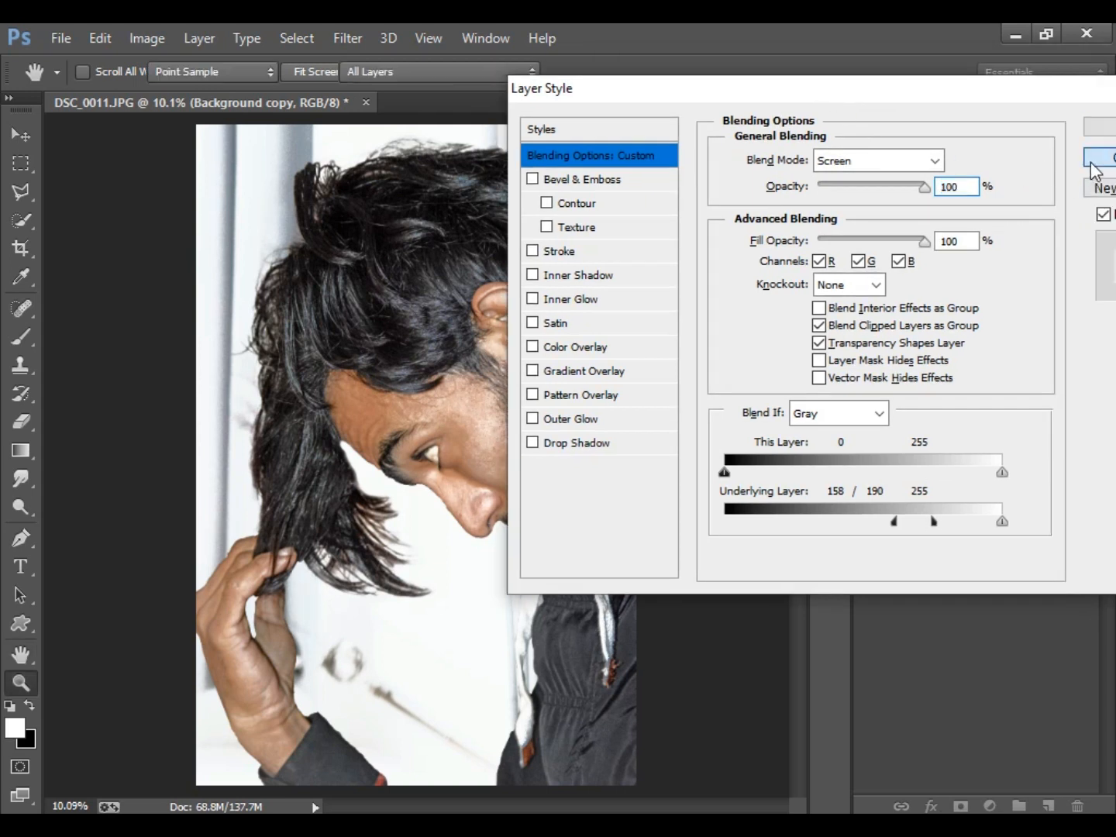
pyautogui.click(1097, 159)
pyautogui.click(877, 432)
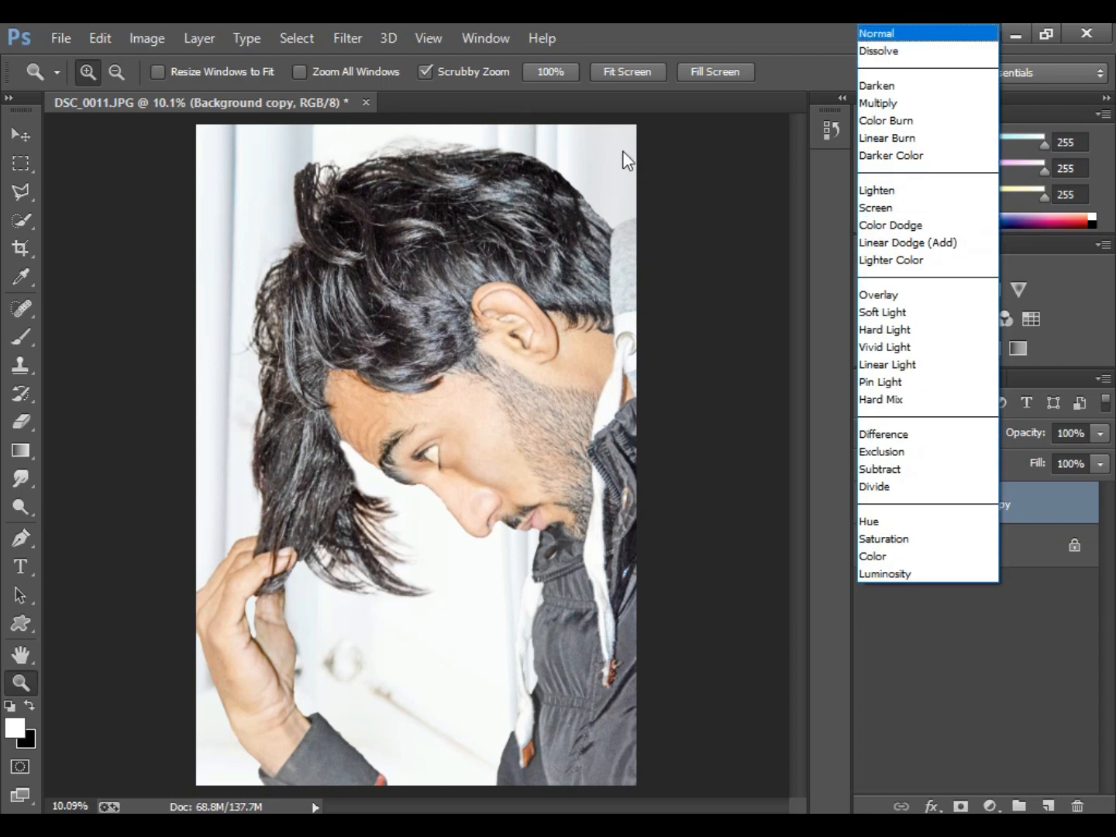
pyautogui.click(876, 35)
# Step: Apply the SkinFiner filter to the Background copy with skin tone Contrast +62, Shadow +12 and Highlight +16
pyautogui.click(358, 36)
pyautogui.moveTo(569, 558)
pyautogui.click(674, 560)
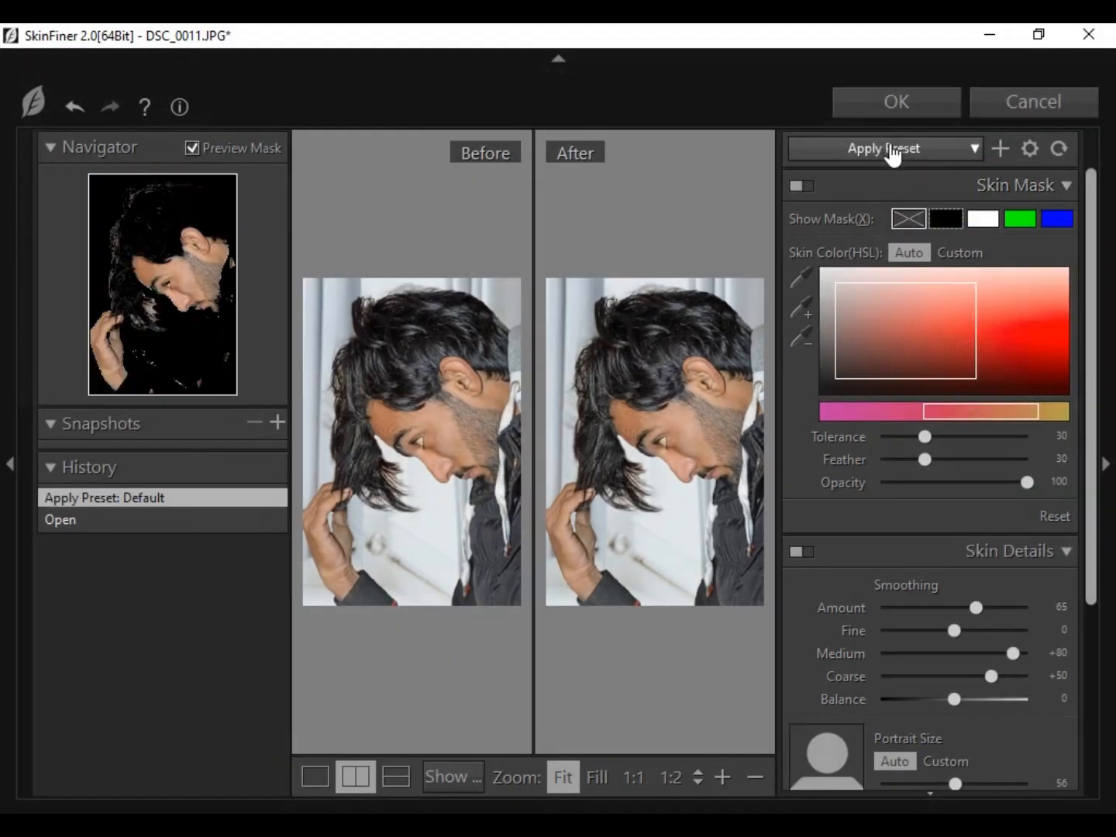
pyautogui.scroll(-4, 1092, 341)
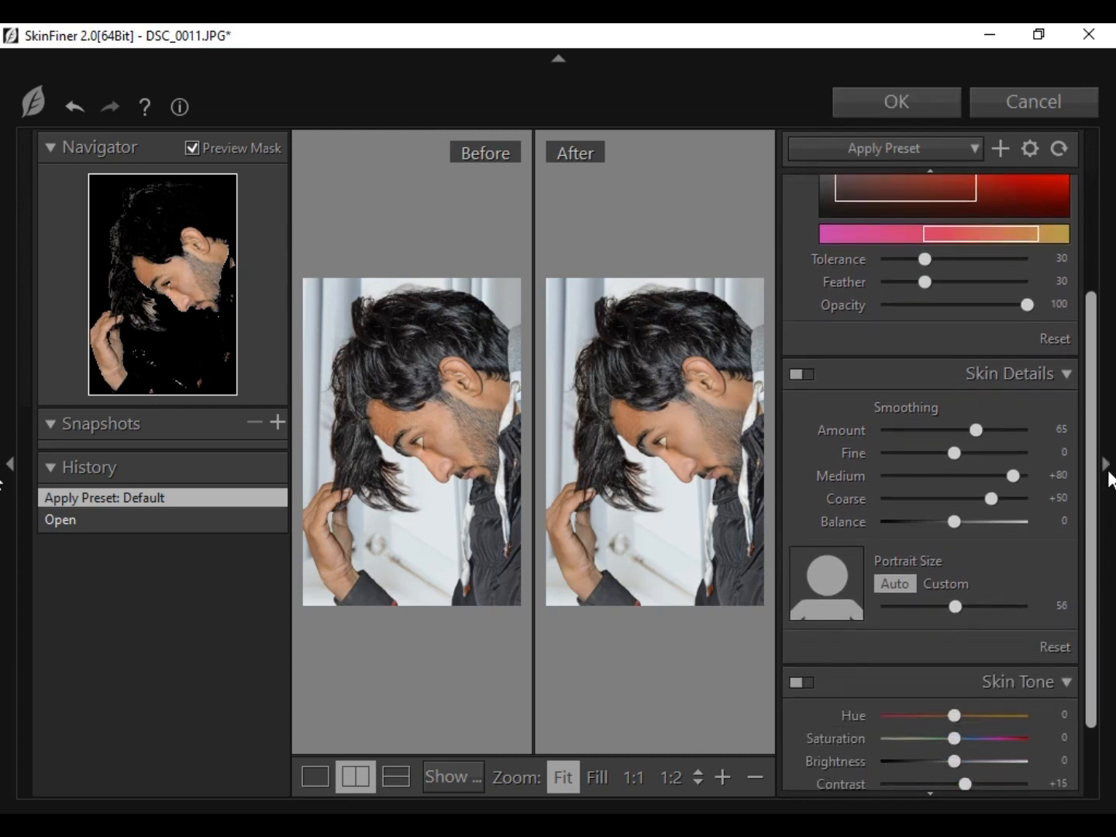
pyautogui.moveTo(957, 709); pyautogui.dragTo(1002, 684)
pyautogui.moveTo(949, 732)
pyautogui.mouseDown()
pyautogui.moveTo(938, 728)
pyautogui.moveTo(972, 729)
pyautogui.mouseUp()
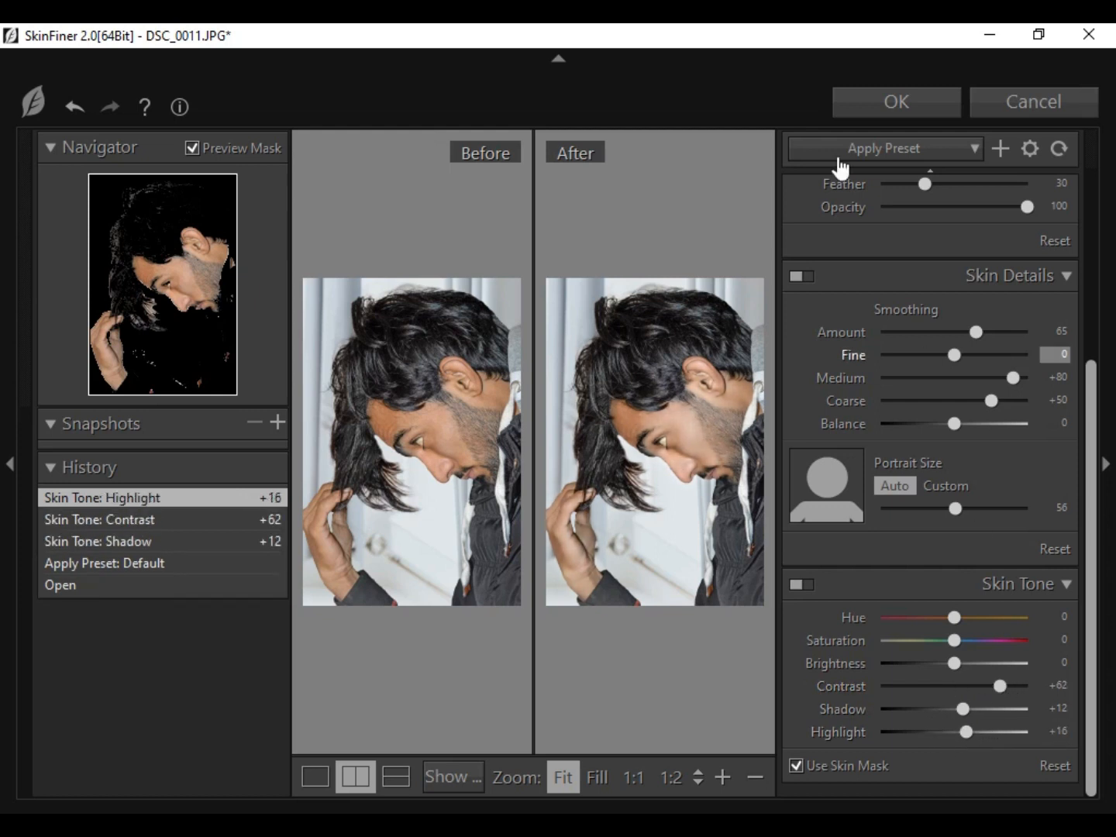
pyautogui.click(910, 112)
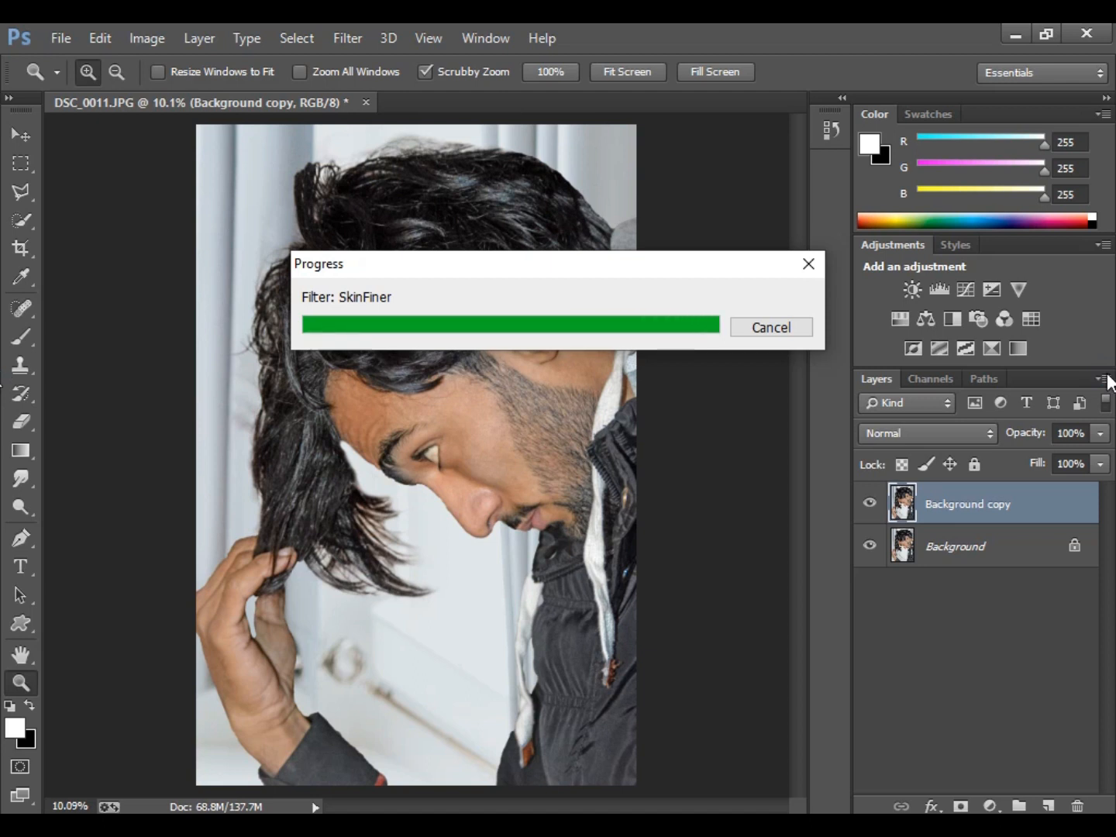
# Step: Merge the visible layers and duplicate the merged Background layer
pyautogui.click(1103, 379)
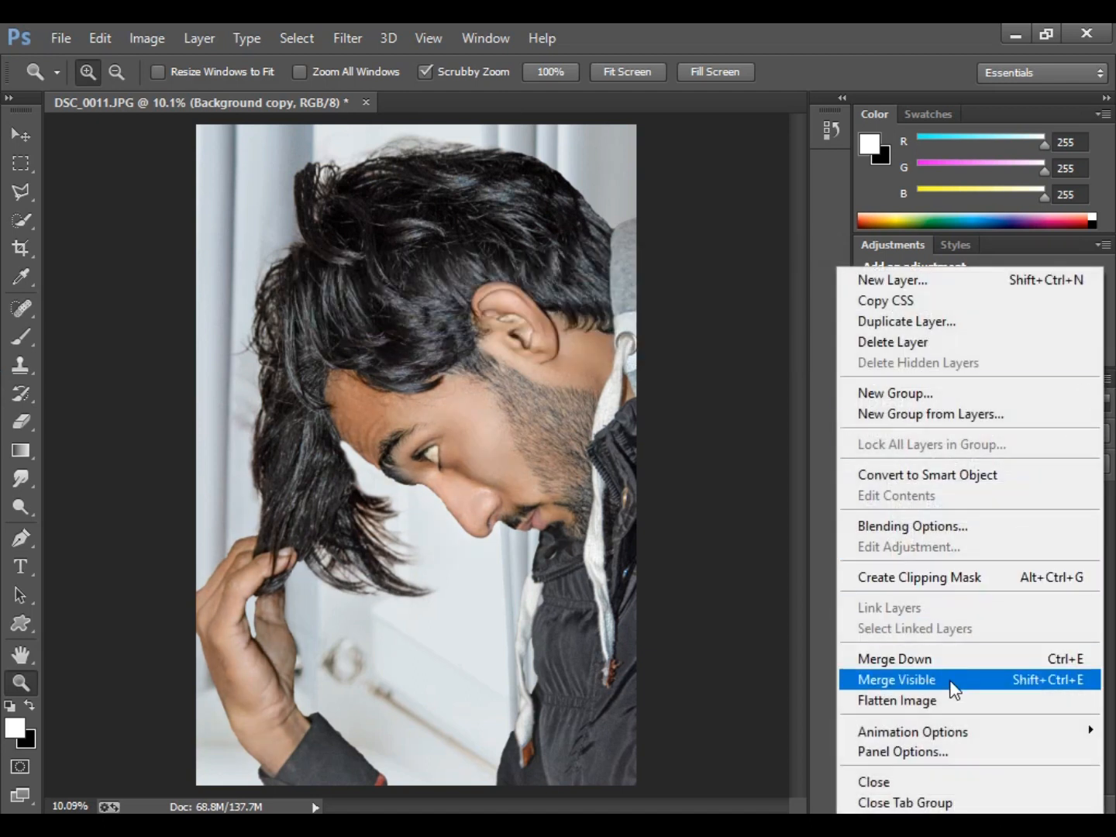
pyautogui.click(898, 680)
pyautogui.moveTo(975, 495); pyautogui.dragTo(1048, 805)
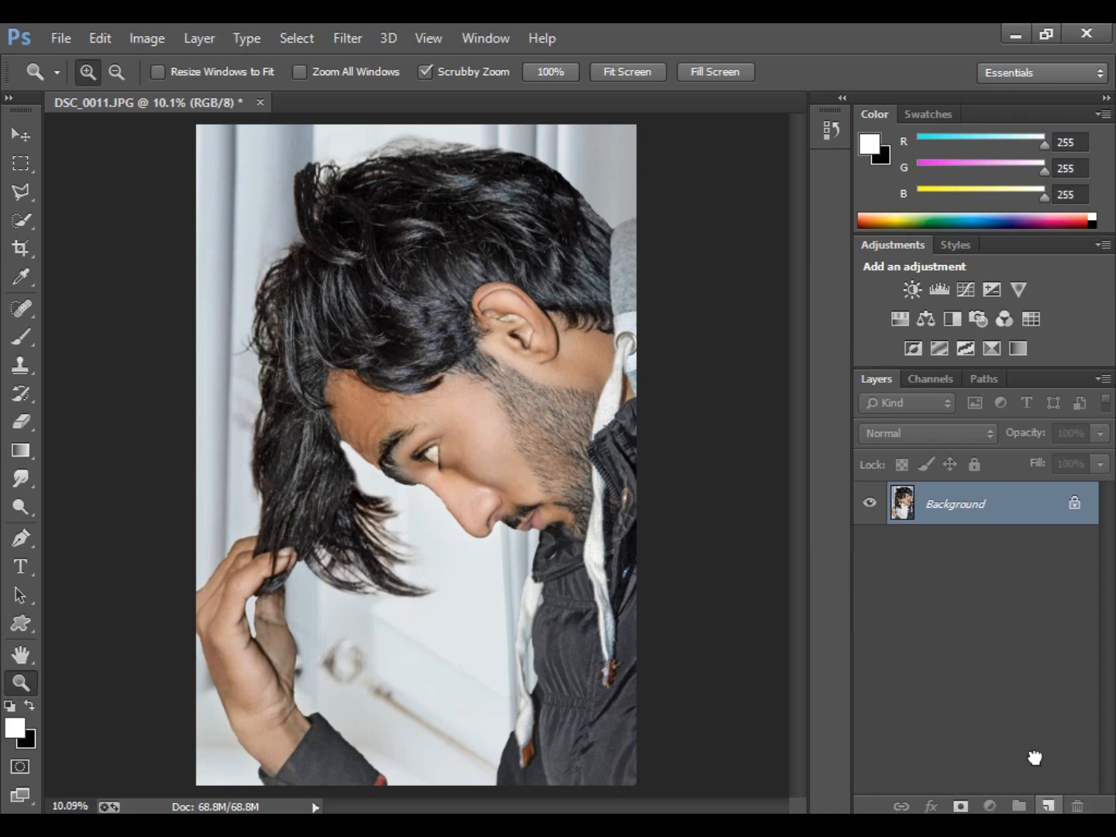
# Step: Set the Background copy to Screen blending and split the Underlying Layer's dark slider at 175 / 206
pyautogui.click(947, 434)
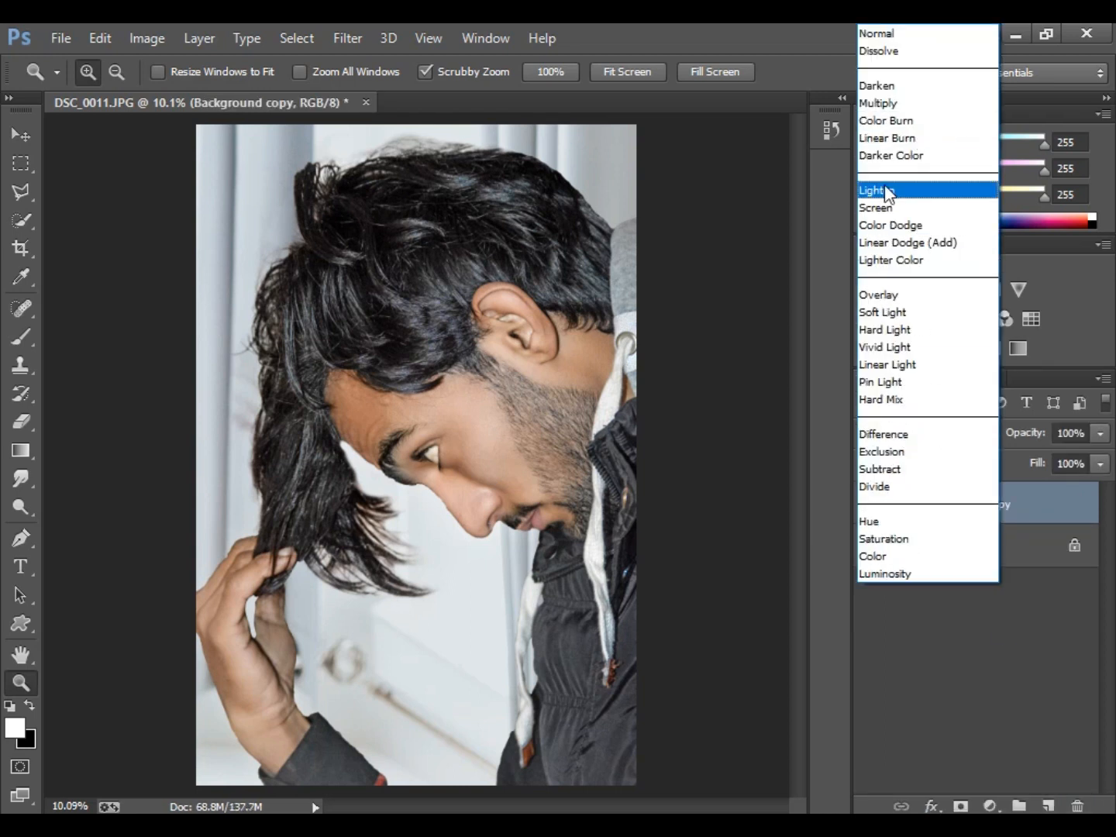
pyautogui.click(942, 207)
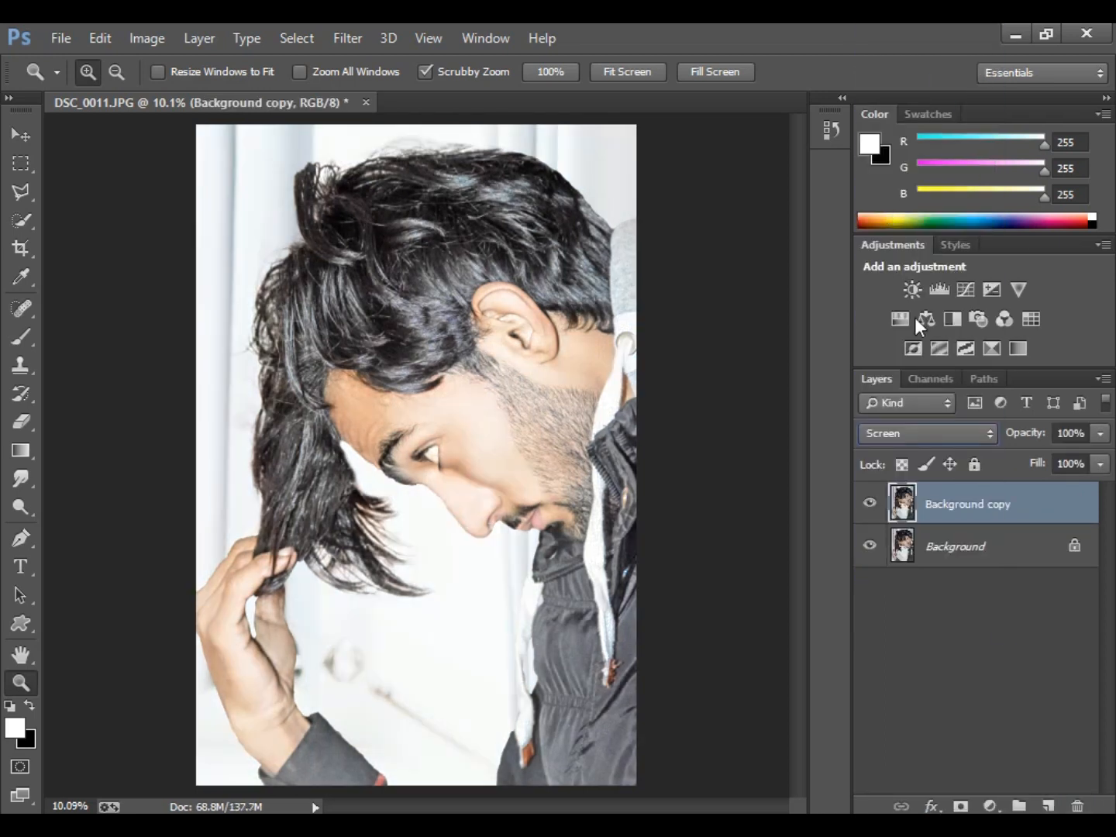
pyautogui.doubleClick(962, 505)
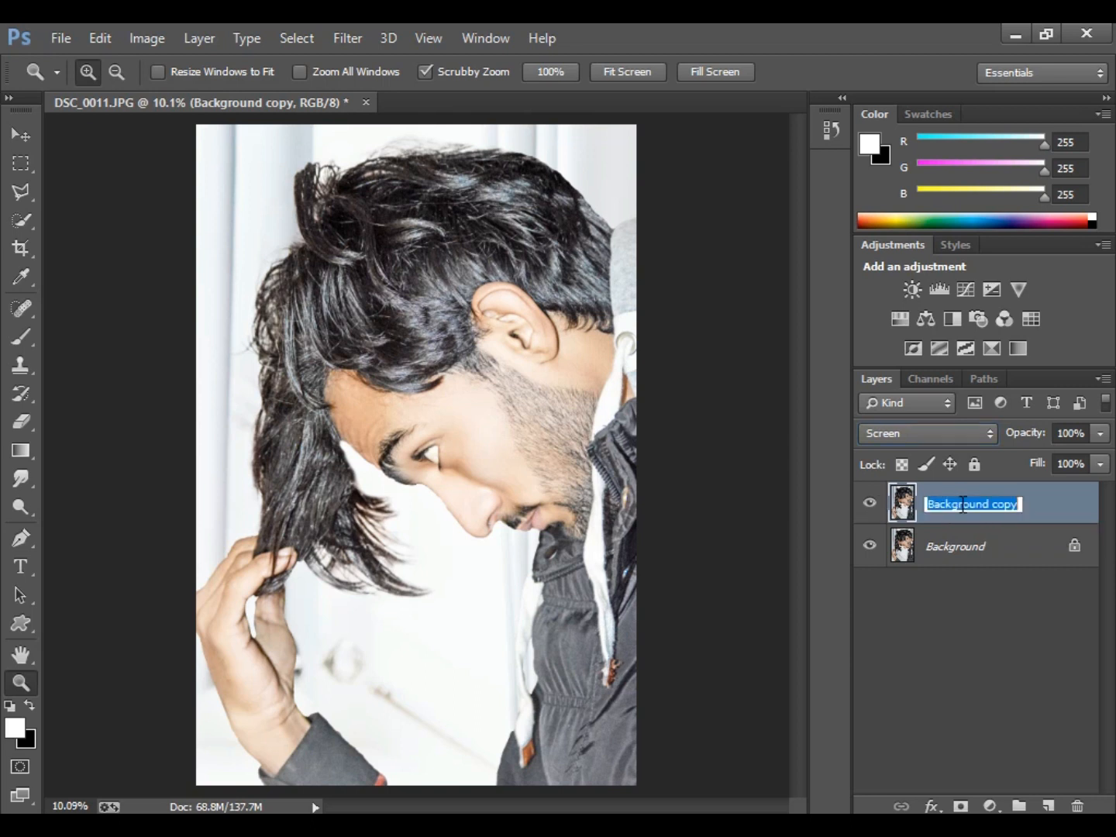
pyautogui.press('Return')
pyautogui.doubleClick(930, 496)
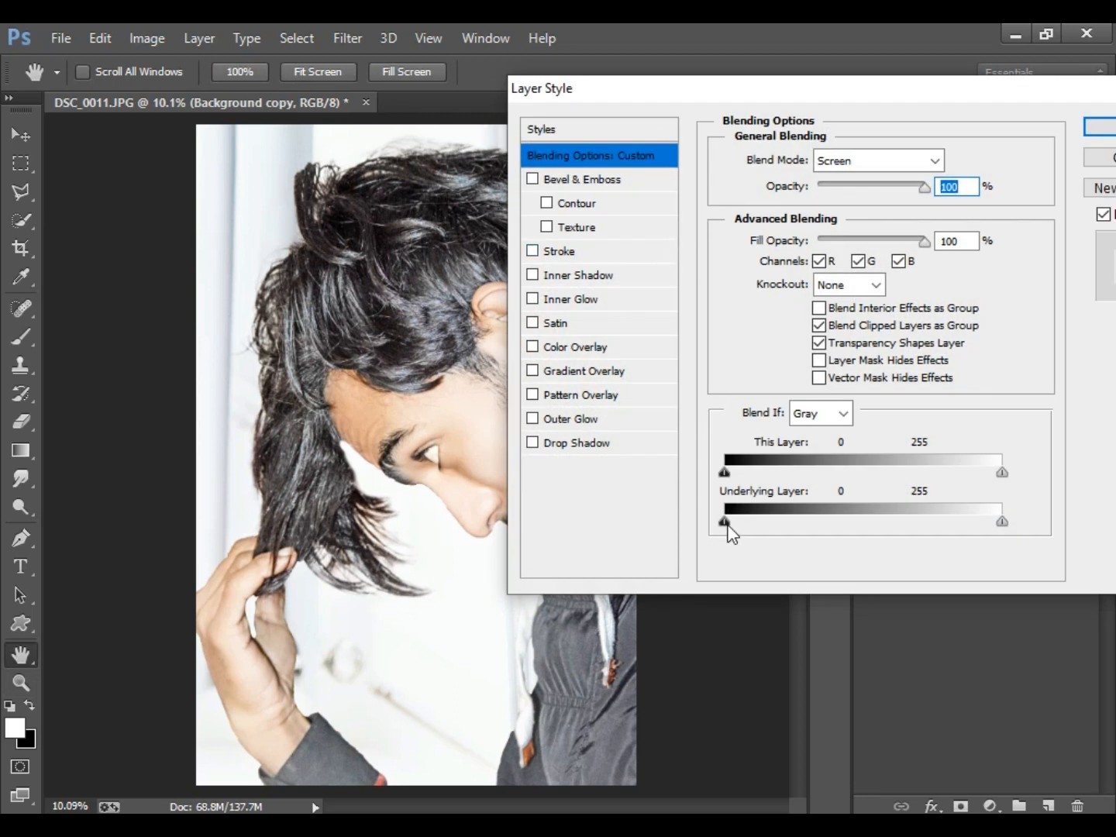
pyautogui.moveTo(728, 522); pyautogui.dragTo(908, 523)
pyautogui.moveTo(813, 87); pyautogui.dragTo(865, 83)
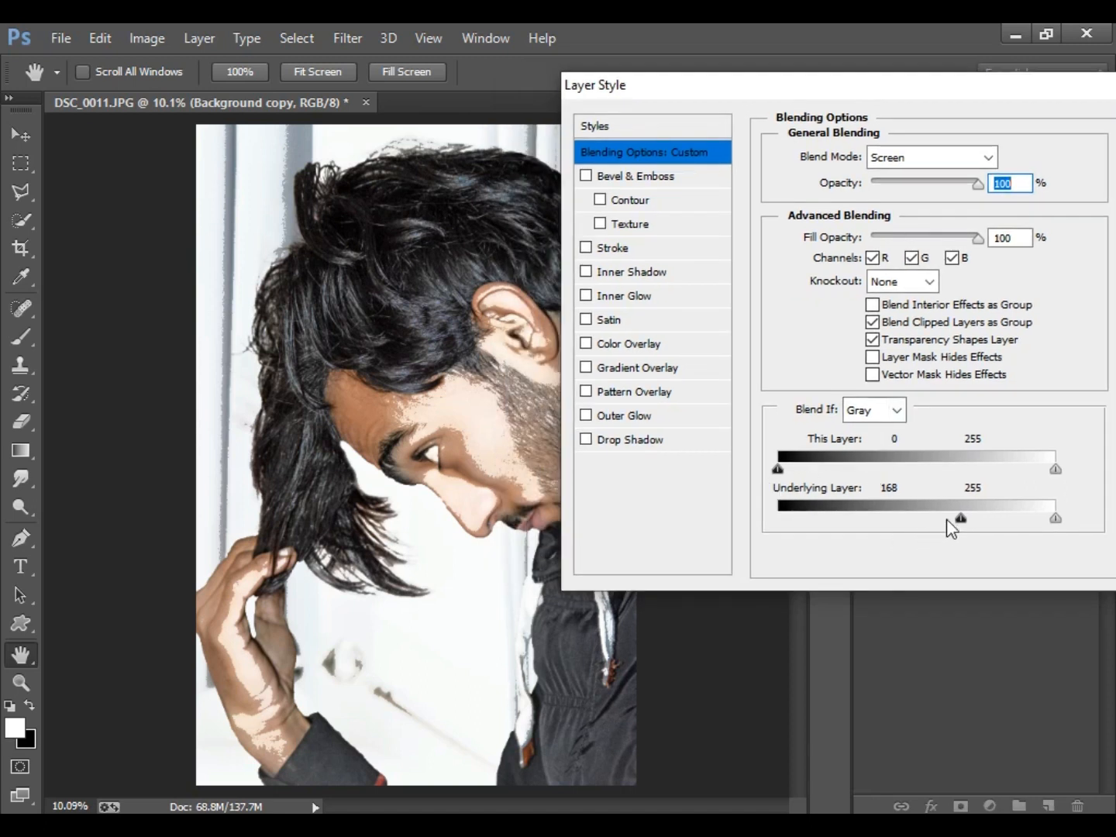
pyautogui.moveTo(961, 520); pyautogui.dragTo(966, 520)
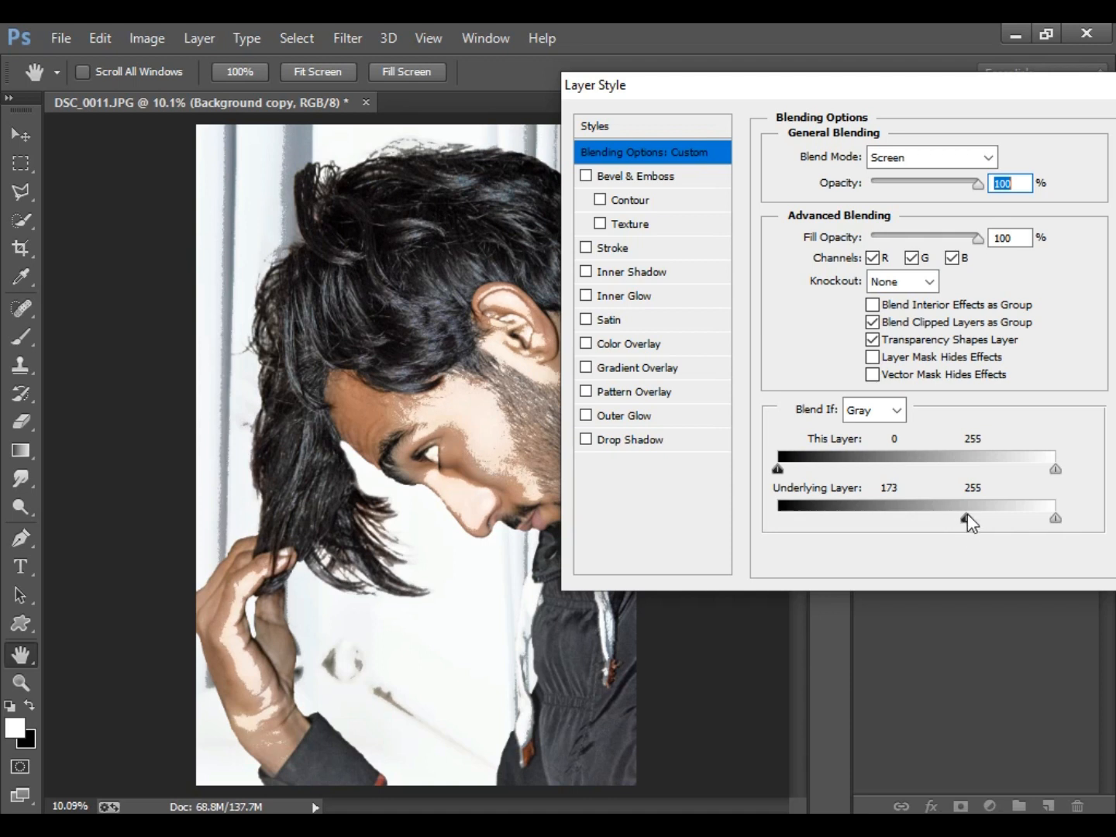
pyautogui.moveTo(968, 519); pyautogui.dragTo(1006, 525)
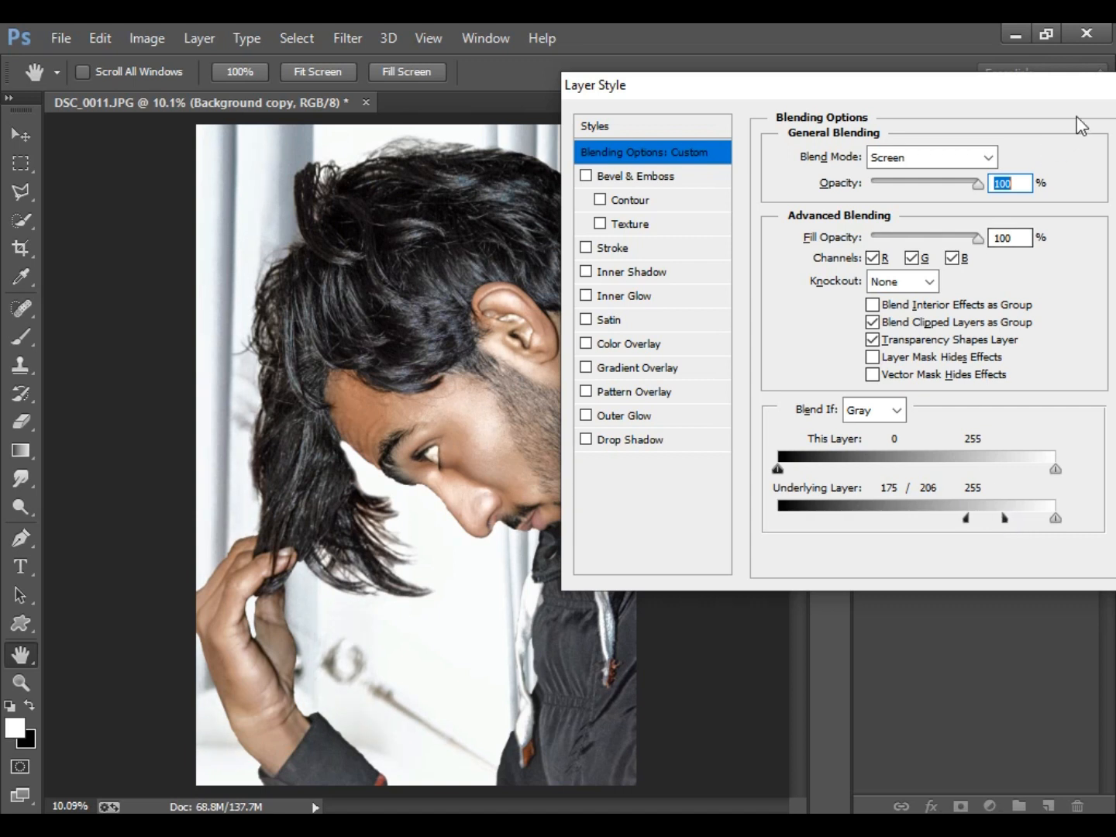
pyautogui.moveTo(1064, 93); pyautogui.dragTo(1013, 102)
pyautogui.click(1092, 139)
# Step: Duplicate the Background layer, place the duplicate above the Screen-blended copy, and set its blend mode to Multiply
pyautogui.moveTo(985, 561); pyautogui.dragTo(964, 481)
pyautogui.click(942, 440)
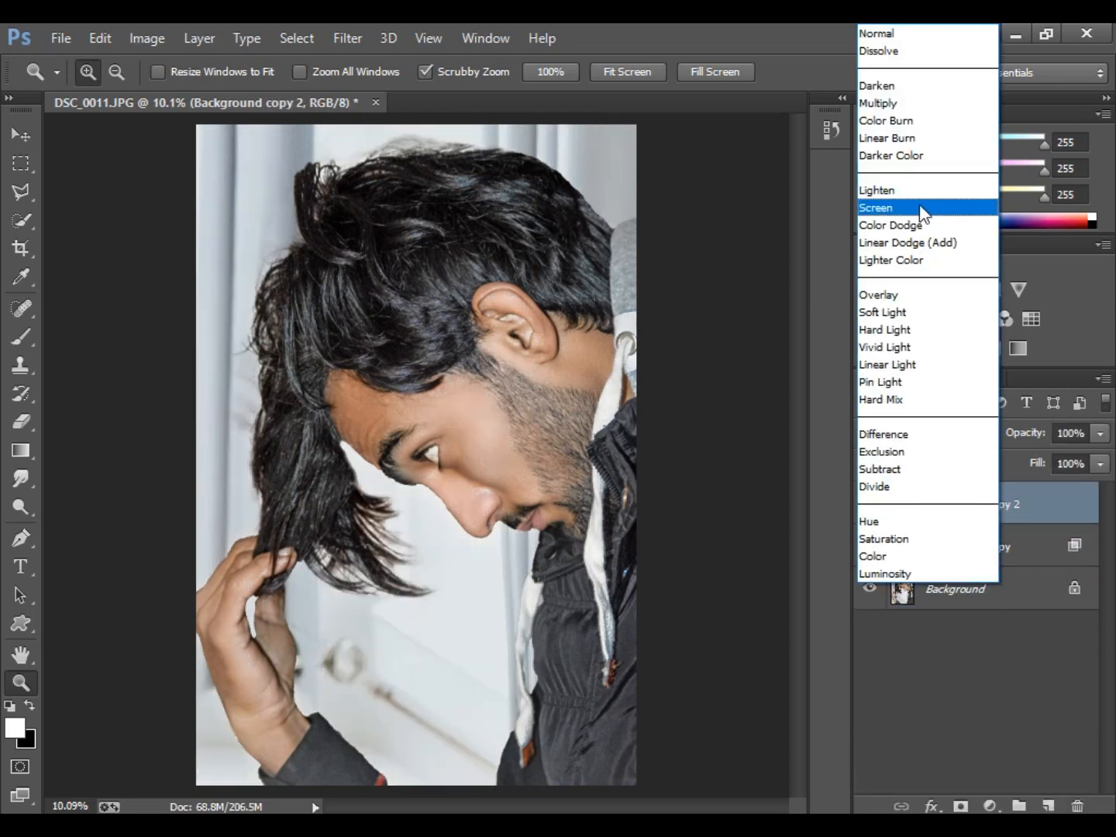
pyautogui.click(937, 103)
pyautogui.doubleClick(959, 506)
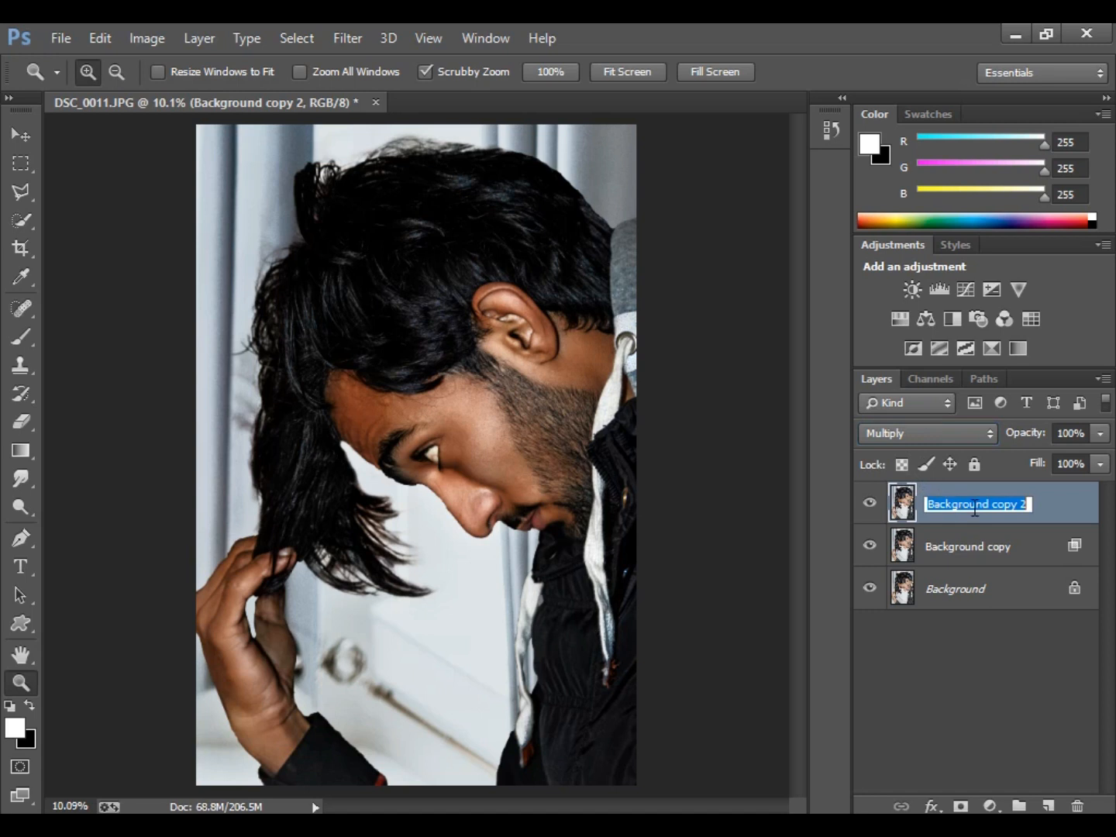
pyautogui.press('Return')
# Step: Split the Underlying Layer's light slider at 123 / 174 in the Multiply layer's blending options
pyautogui.doubleClick(1077, 511)
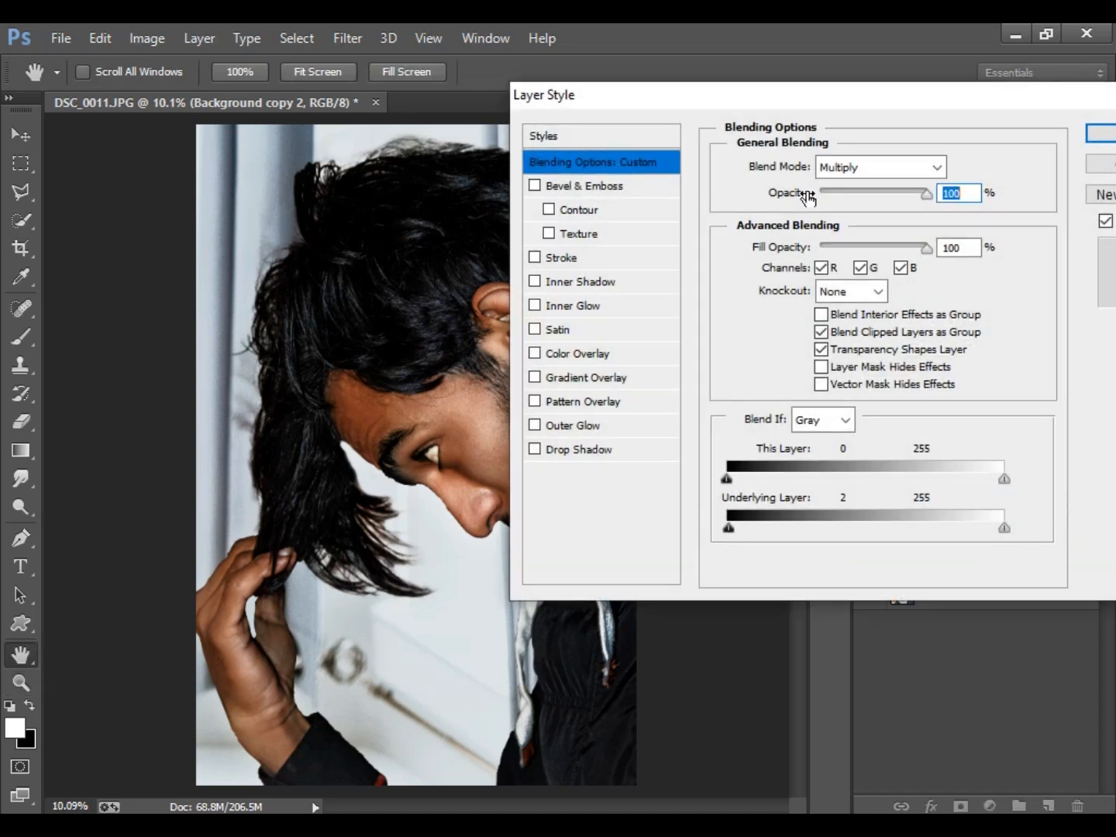
pyautogui.moveTo(803, 92); pyautogui.dragTo(865, 82)
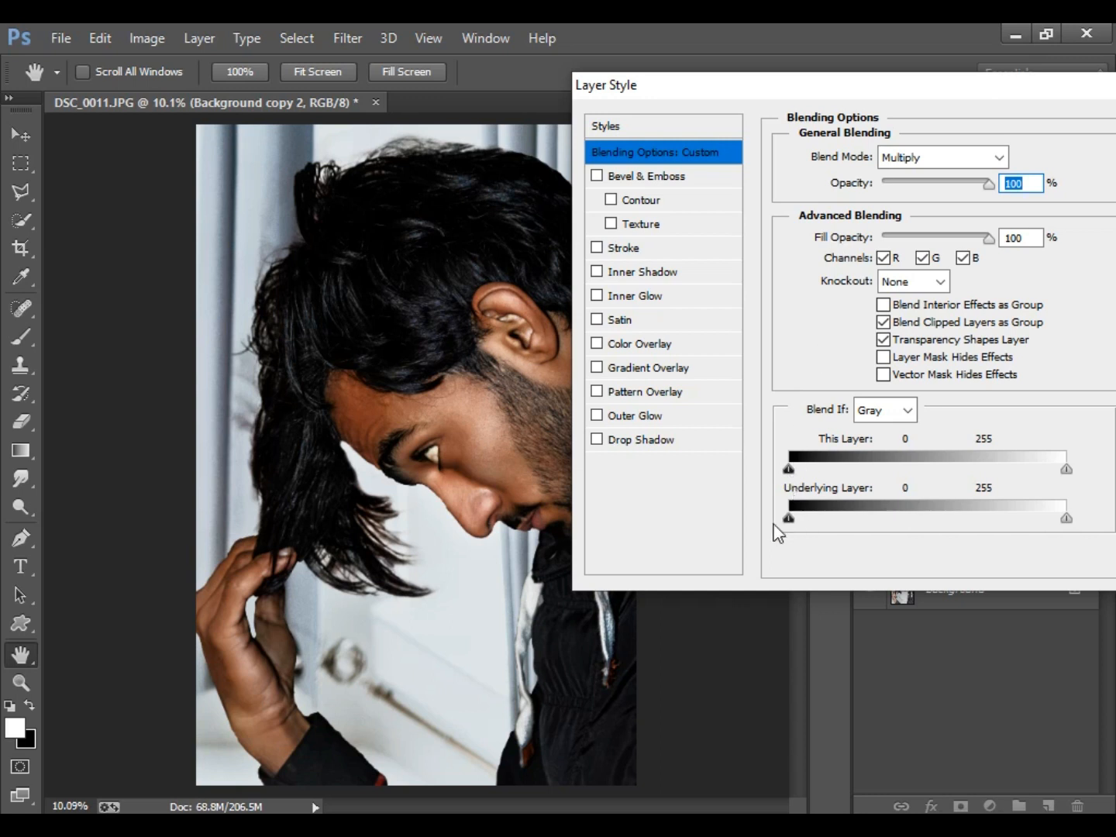
pyautogui.moveTo(1069, 519); pyautogui.dragTo(983, 541)
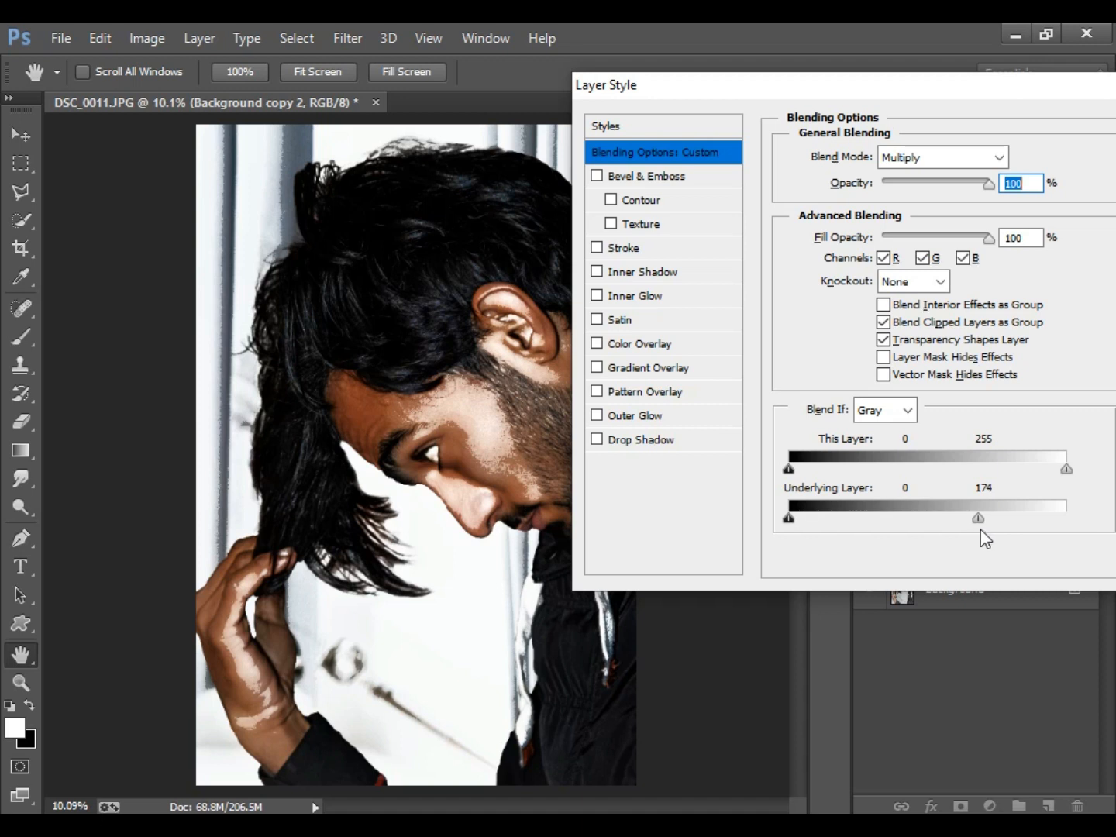
pyautogui.moveTo(976, 521); pyautogui.dragTo(921, 522)
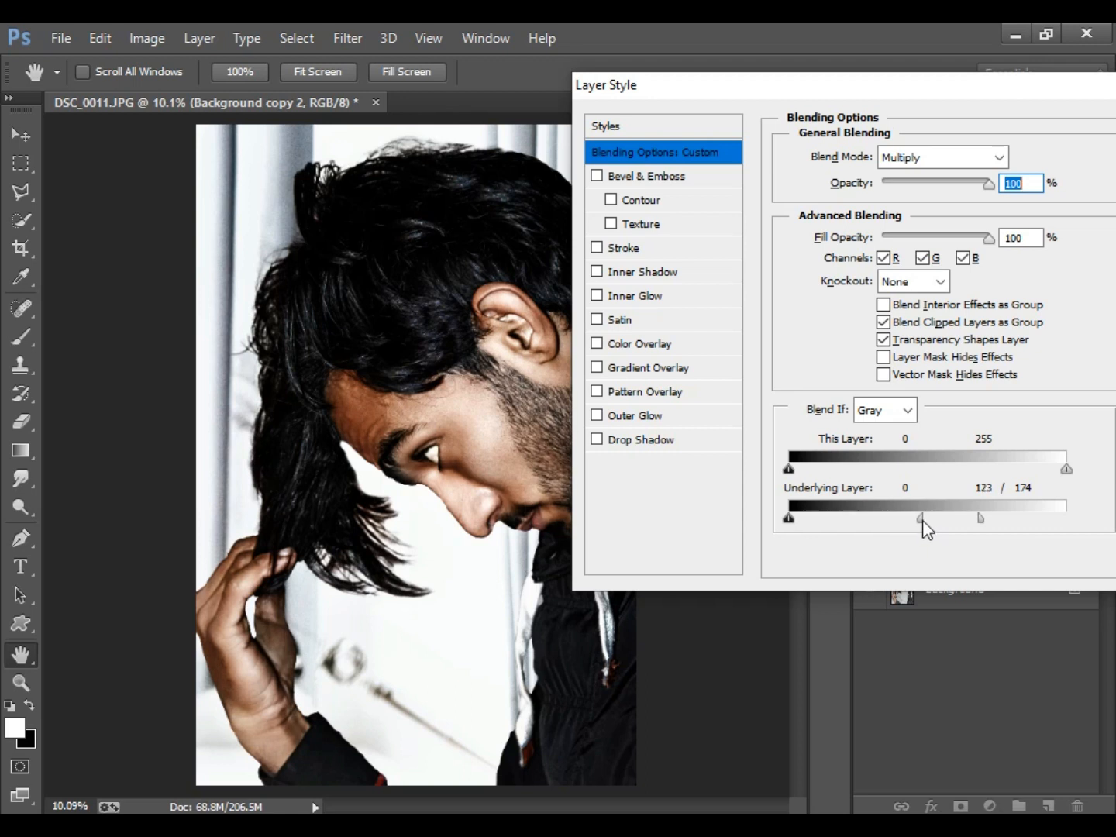
pyautogui.moveTo(884, 91); pyautogui.dragTo(803, 92)
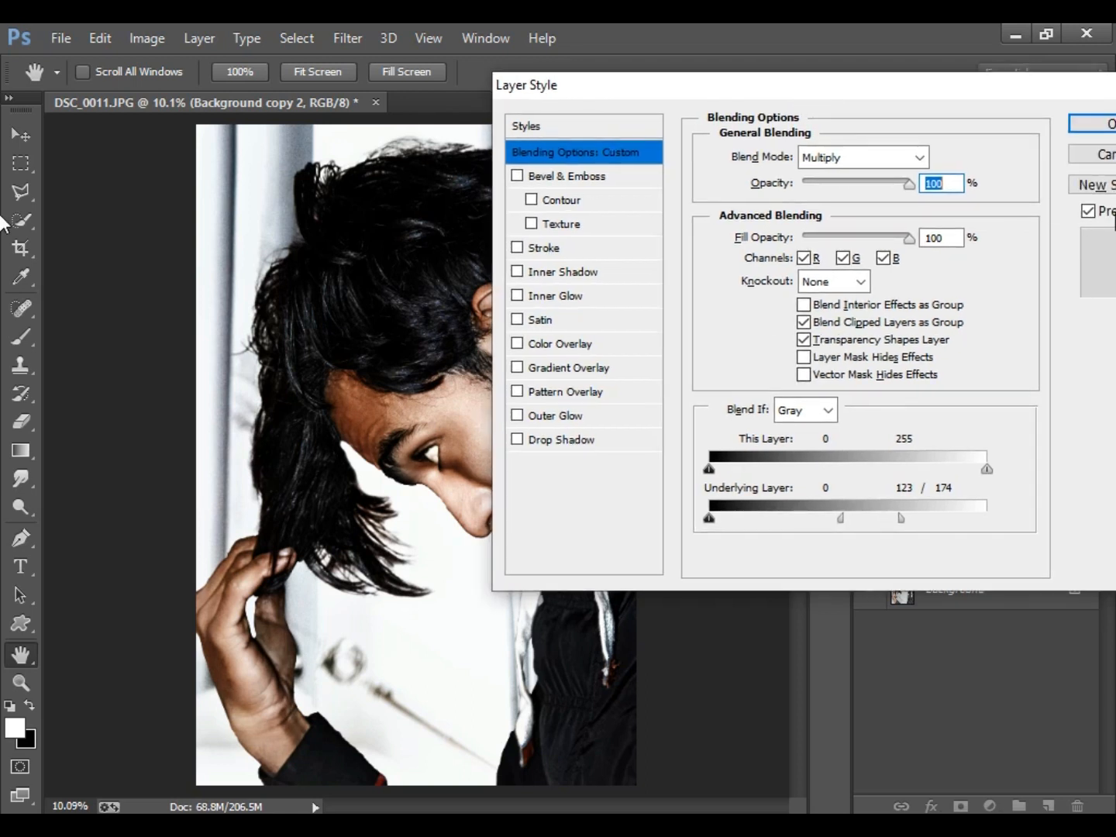
pyautogui.click(1097, 150)
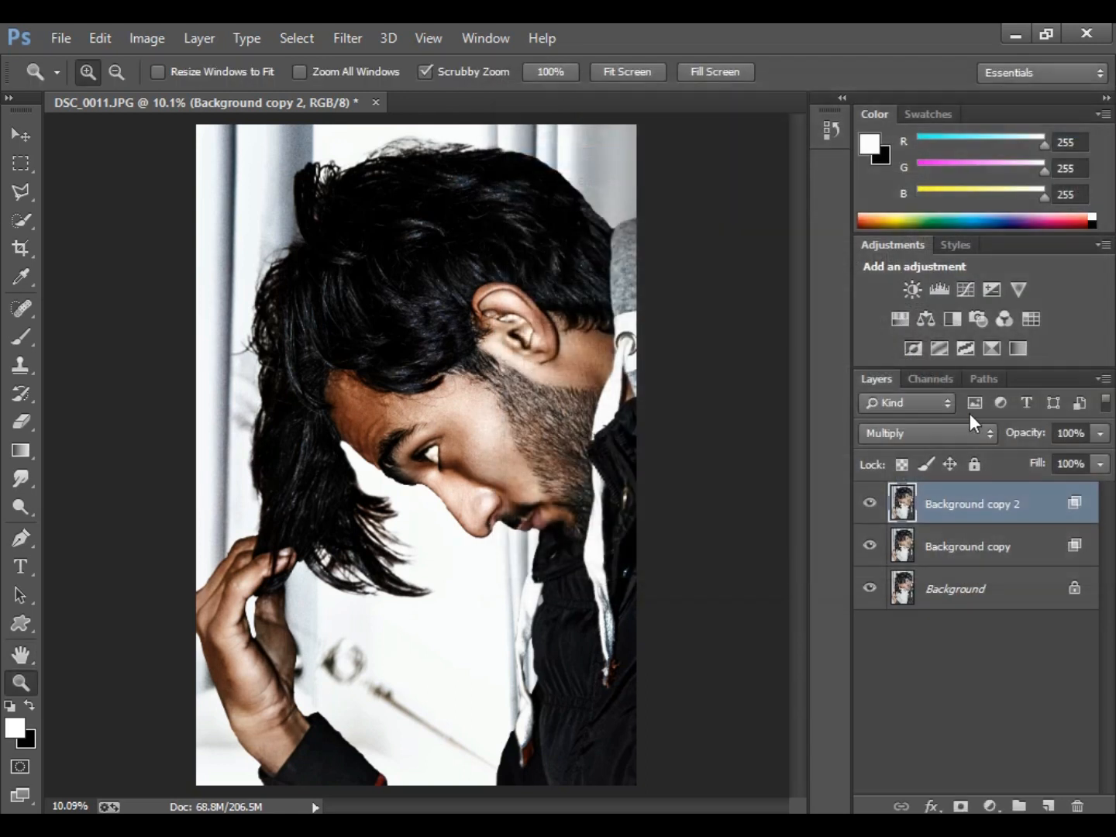
# Step: Group the Screen and Multiply copies of the Background
pyautogui.keyDown('shift'); pyautogui.click(965, 538); pyautogui.keyUp('shift')
pyautogui.rightClick(960, 534)
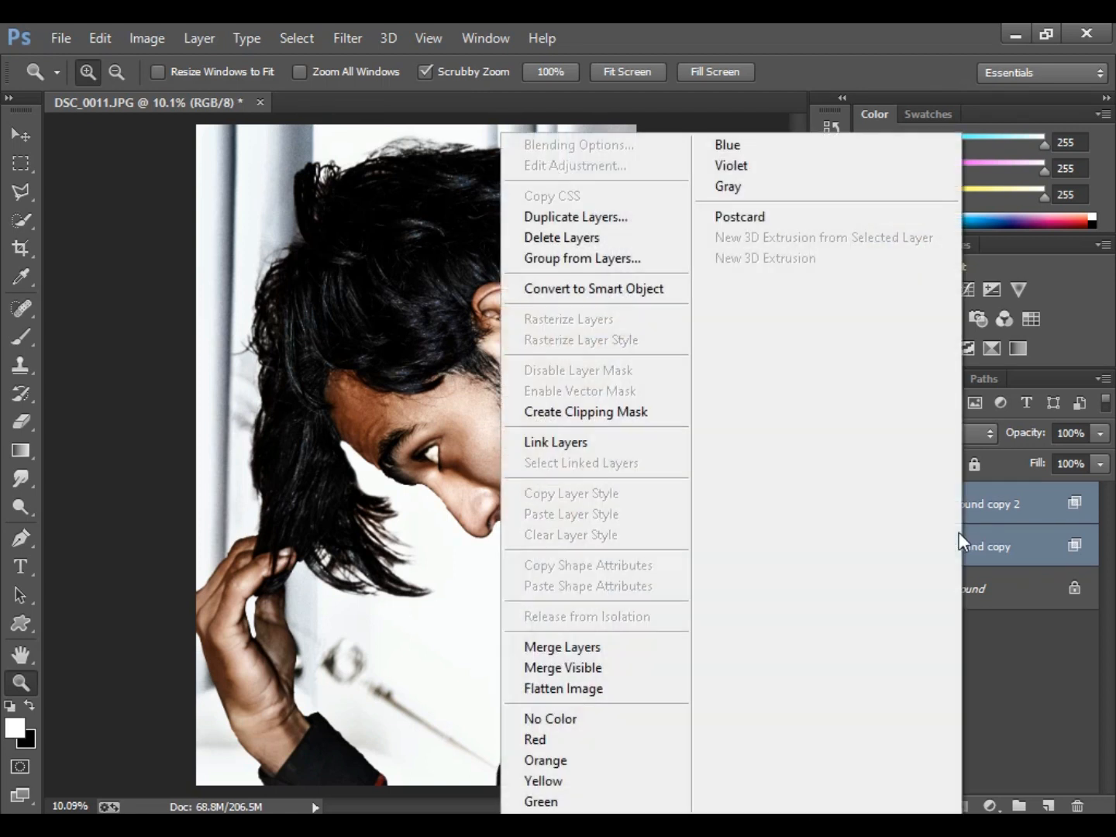
pyautogui.click(626, 258)
pyautogui.click(709, 290)
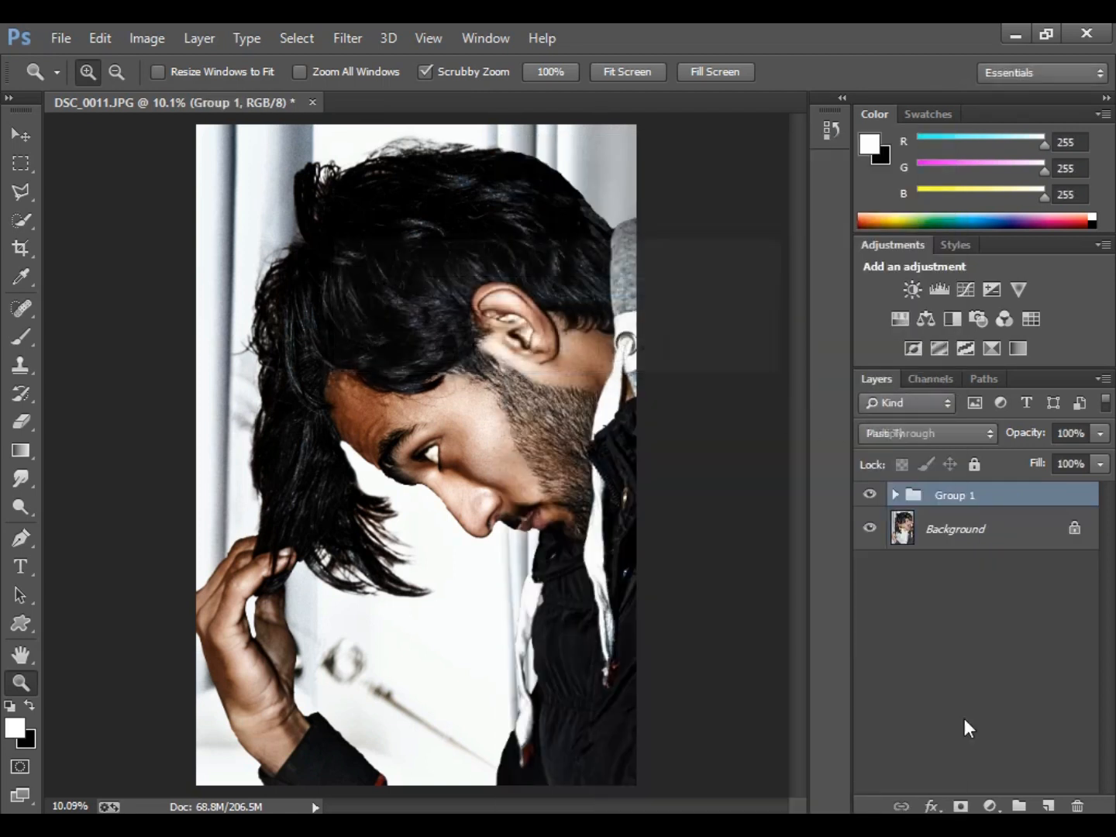
# Step: Add a layer mask to the group and fill it with the picture using Apply Image
pyautogui.click(960, 806)
pyautogui.click(159, 39)
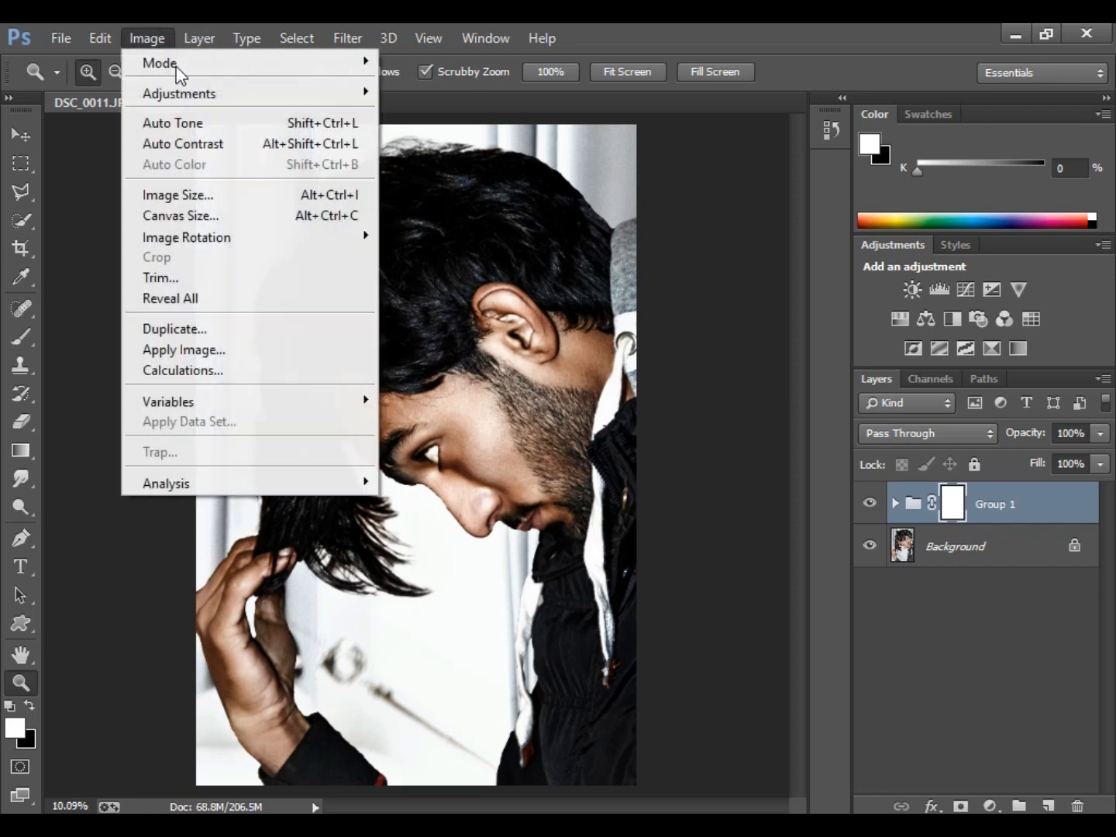
pyautogui.click(256, 349)
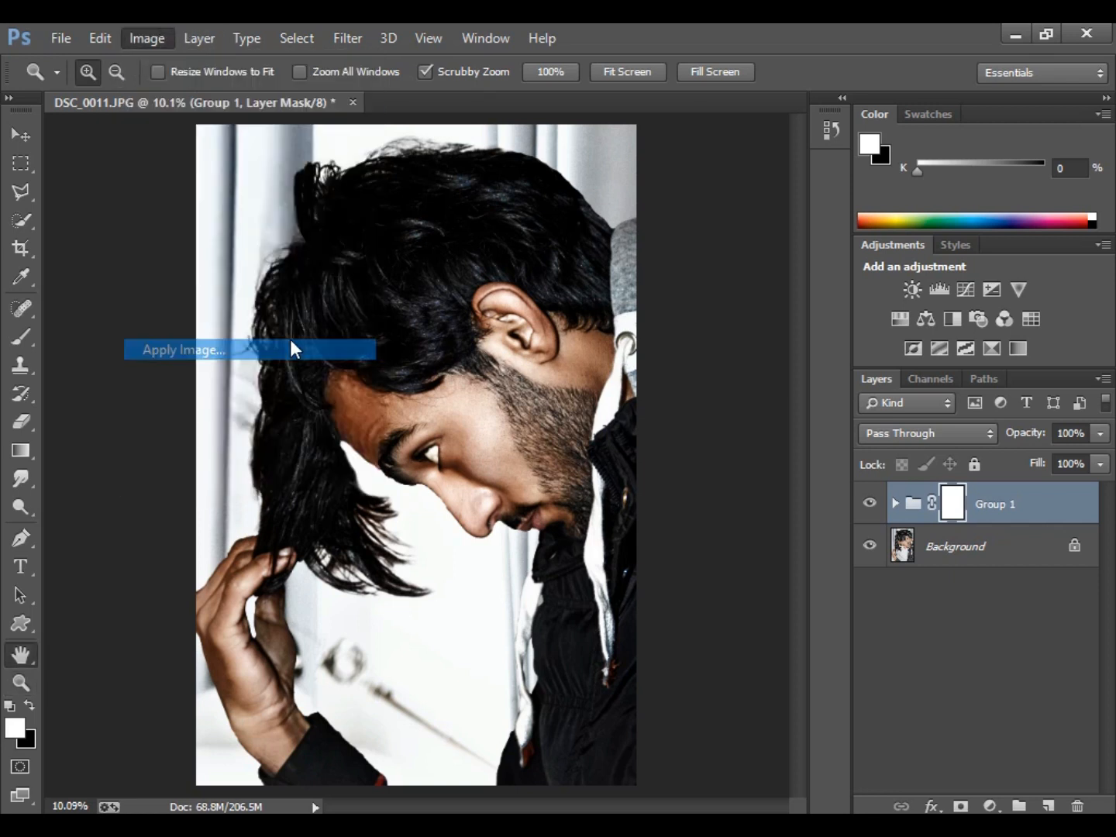
pyautogui.click(1060, 147)
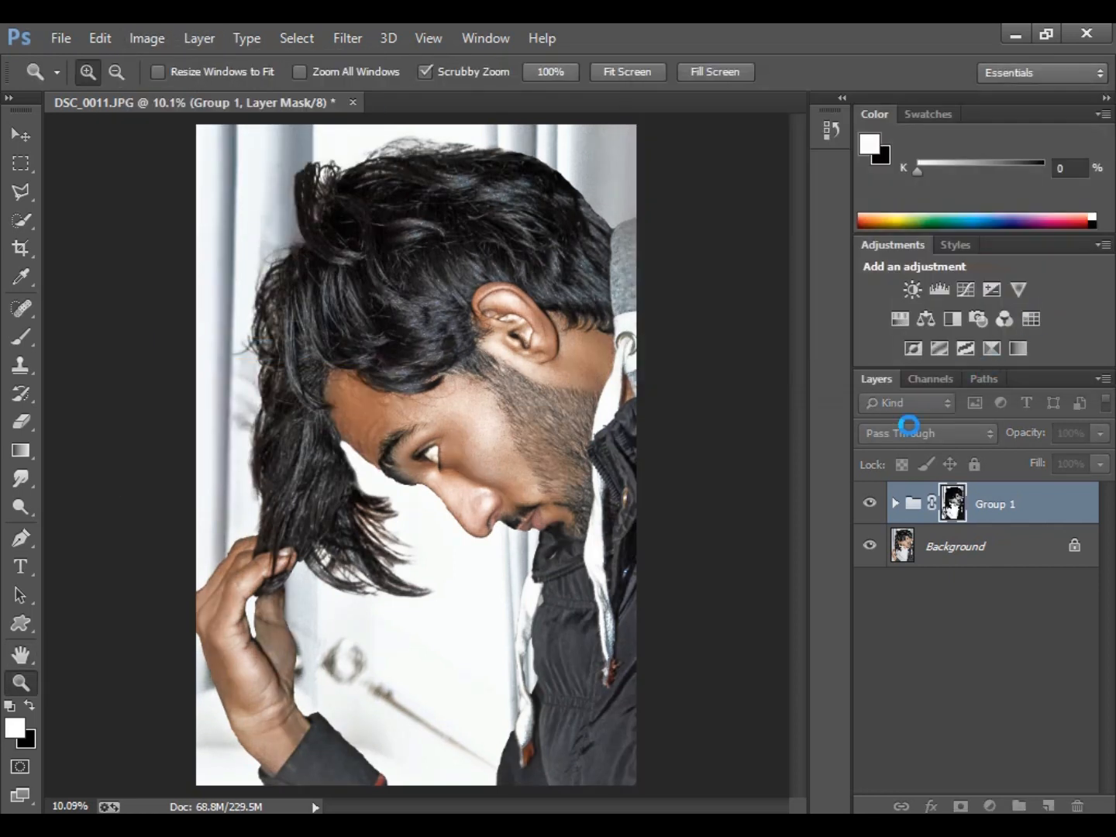
# Step: Compare the image with and without the masked group, leaving the group visible
pyautogui.click(871, 505)
pyautogui.click(873, 505)
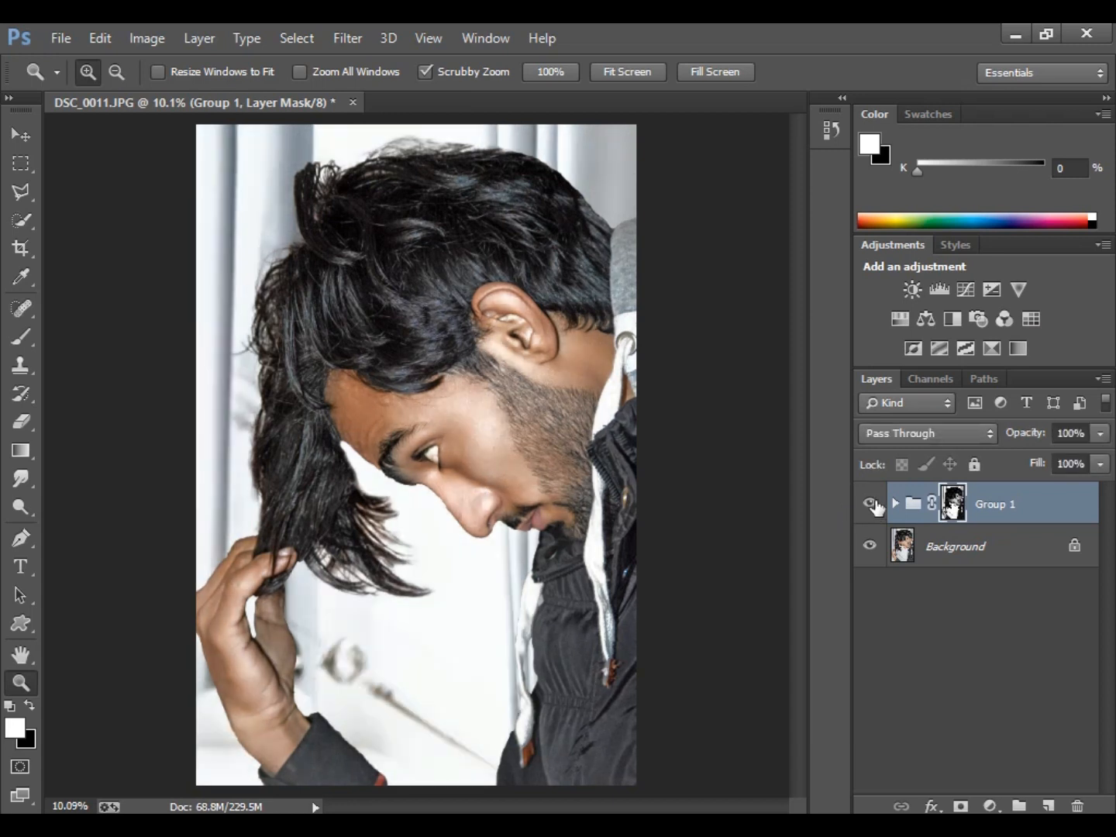
pyautogui.click(871, 505)
pyautogui.click(871, 505)
pyautogui.click(871, 504)
pyautogui.click(871, 505)
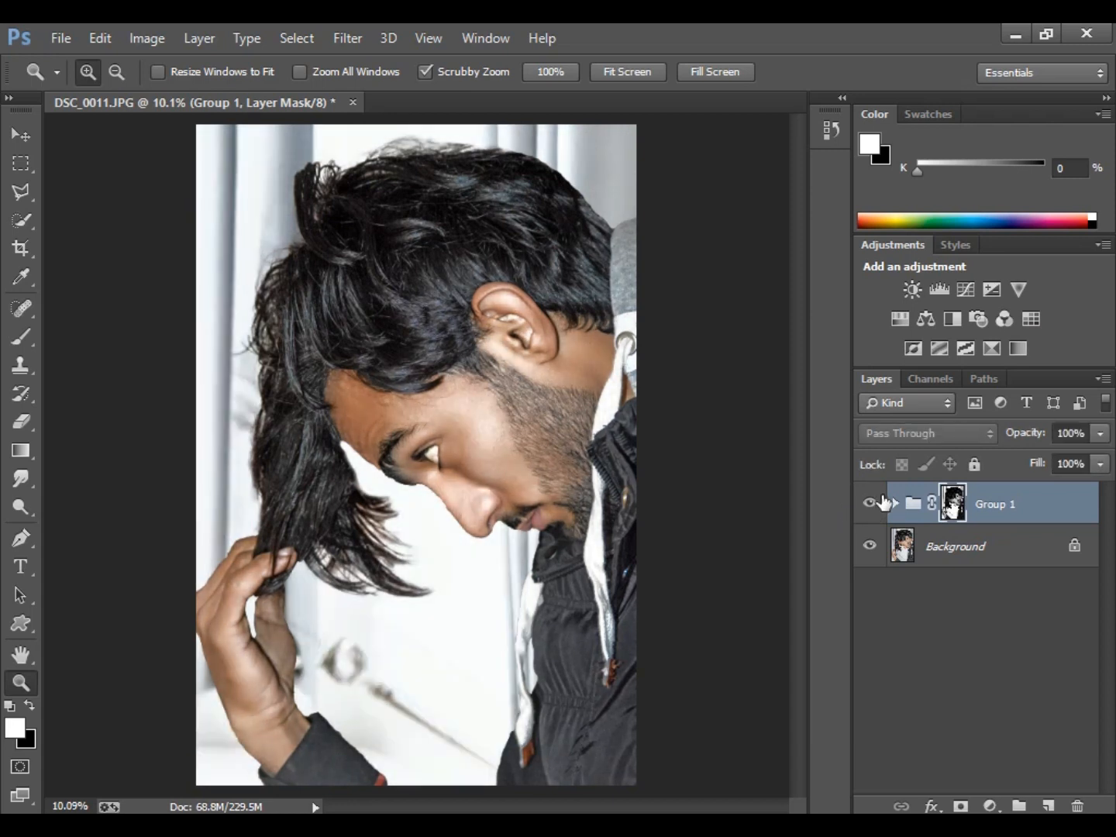
pyautogui.click(871, 504)
pyautogui.click(871, 504)
pyautogui.click(871, 504)
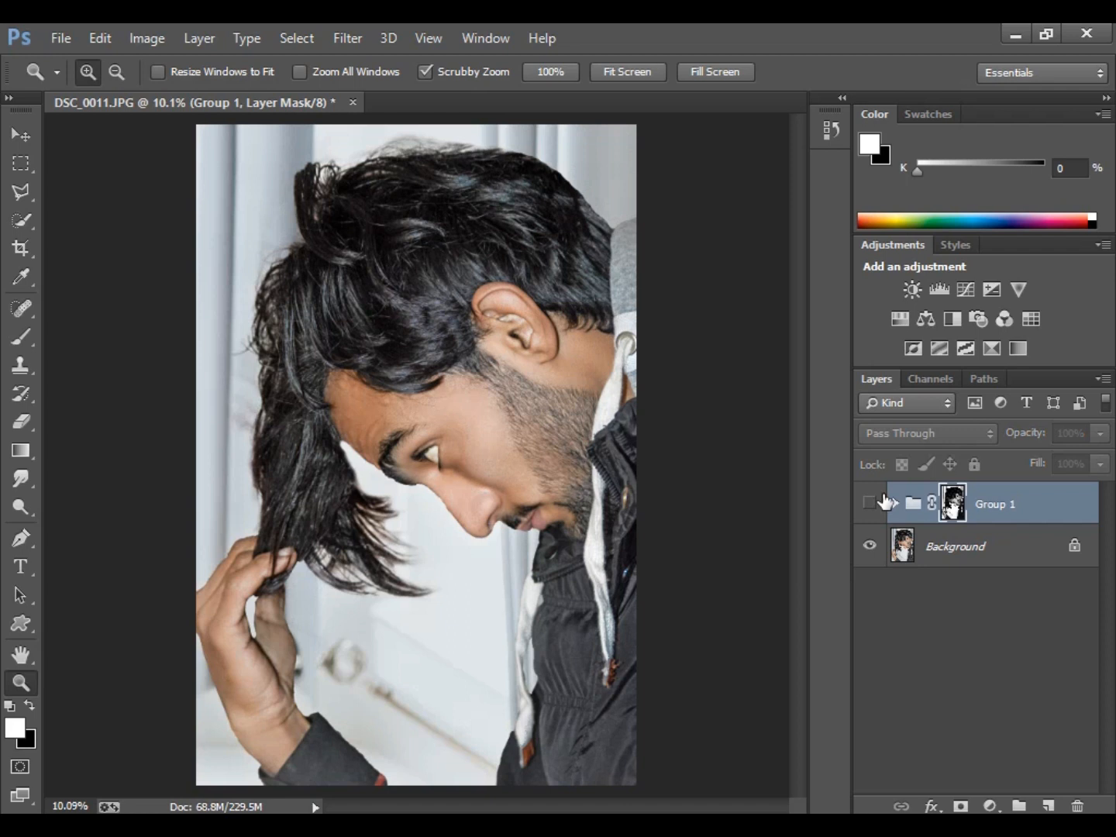
pyautogui.click(885, 502)
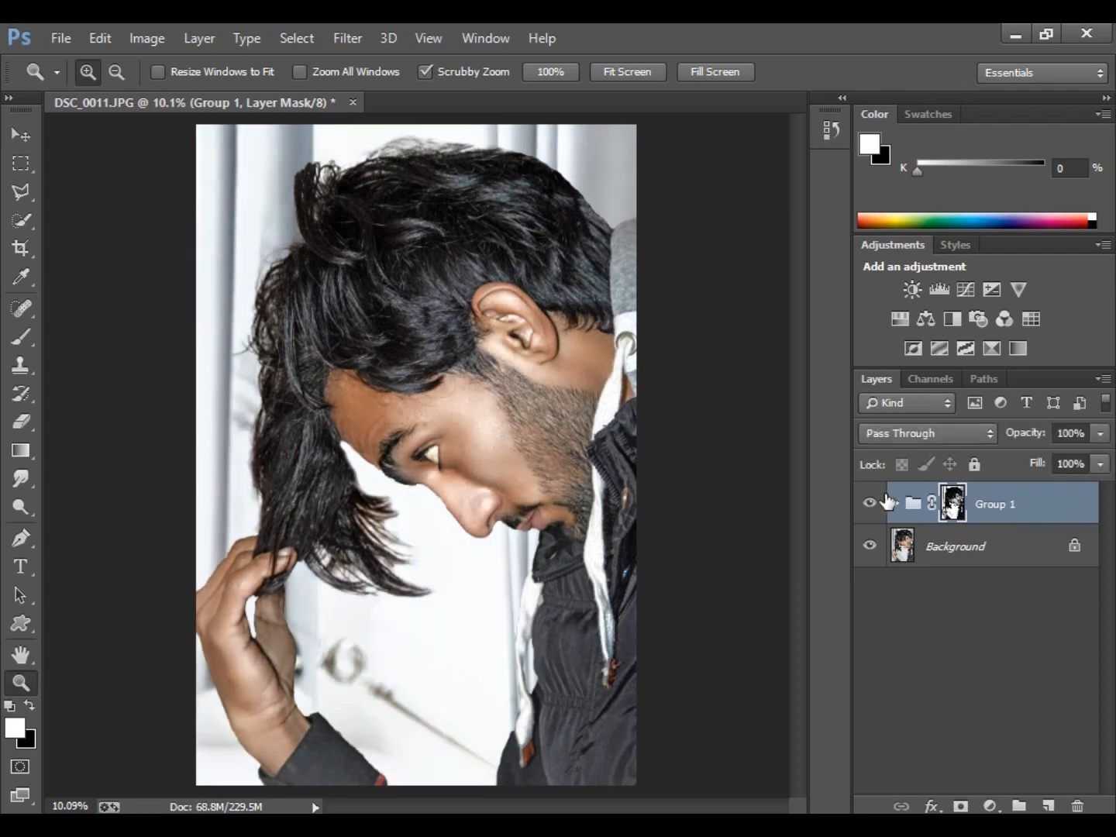
# Step: Merge the group into the Background and duplicate the resulting layer
pyautogui.click(1102, 380)
pyautogui.click(984, 680)
pyautogui.moveTo(1010, 515); pyautogui.dragTo(1051, 802)
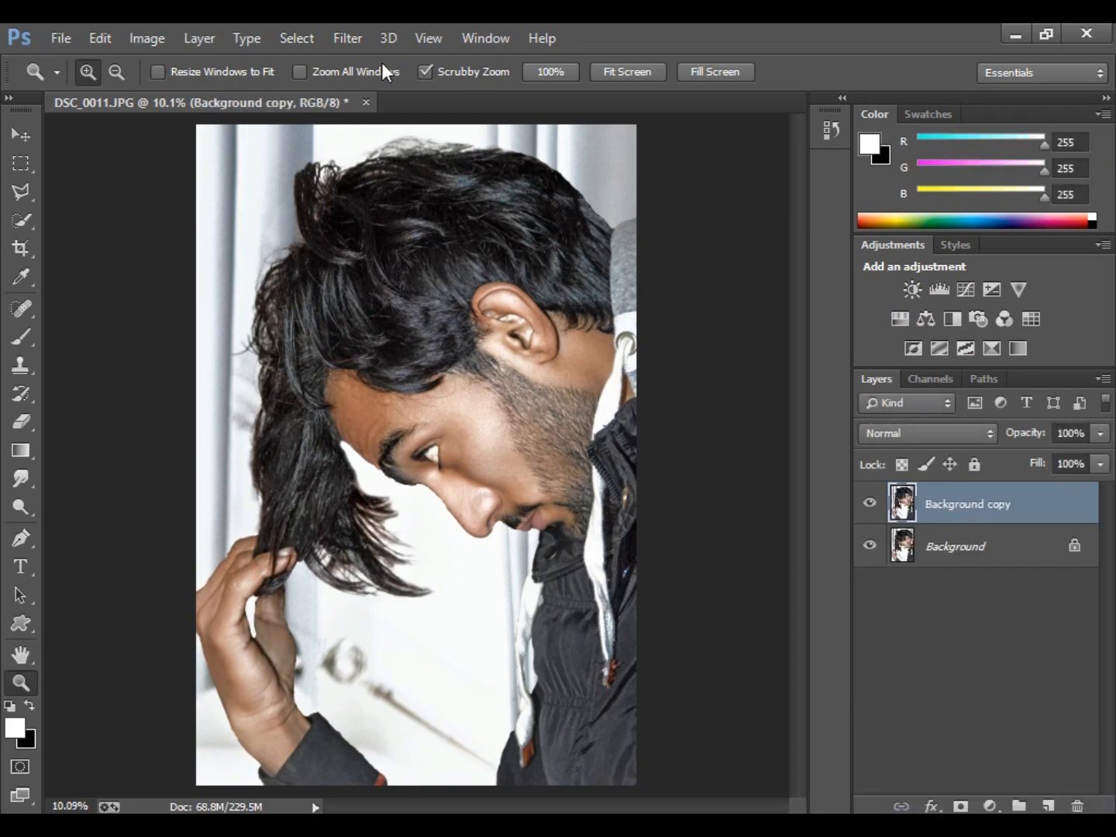
# Step: Open the Camera Raw filter on the copy and add a large radial filter with exposure -1.75, centred on the man's eye
pyautogui.click(347, 39)
pyautogui.click(450, 165)
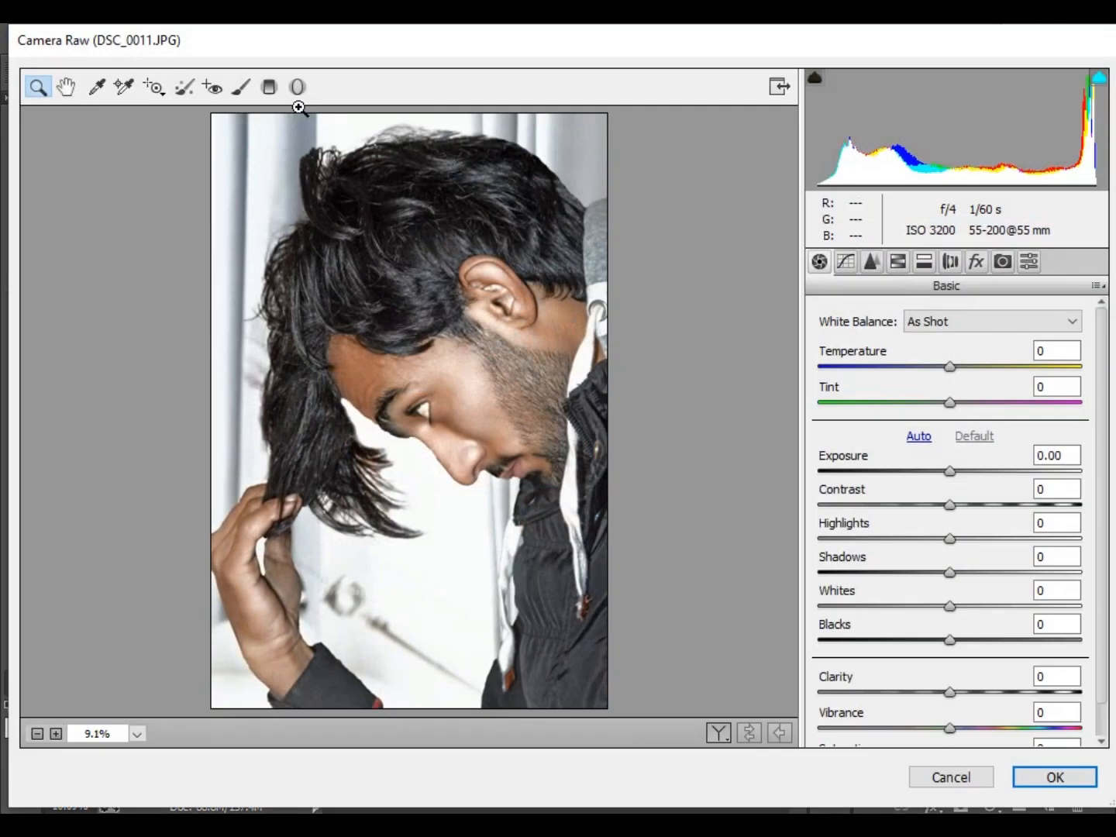
pyautogui.click(298, 87)
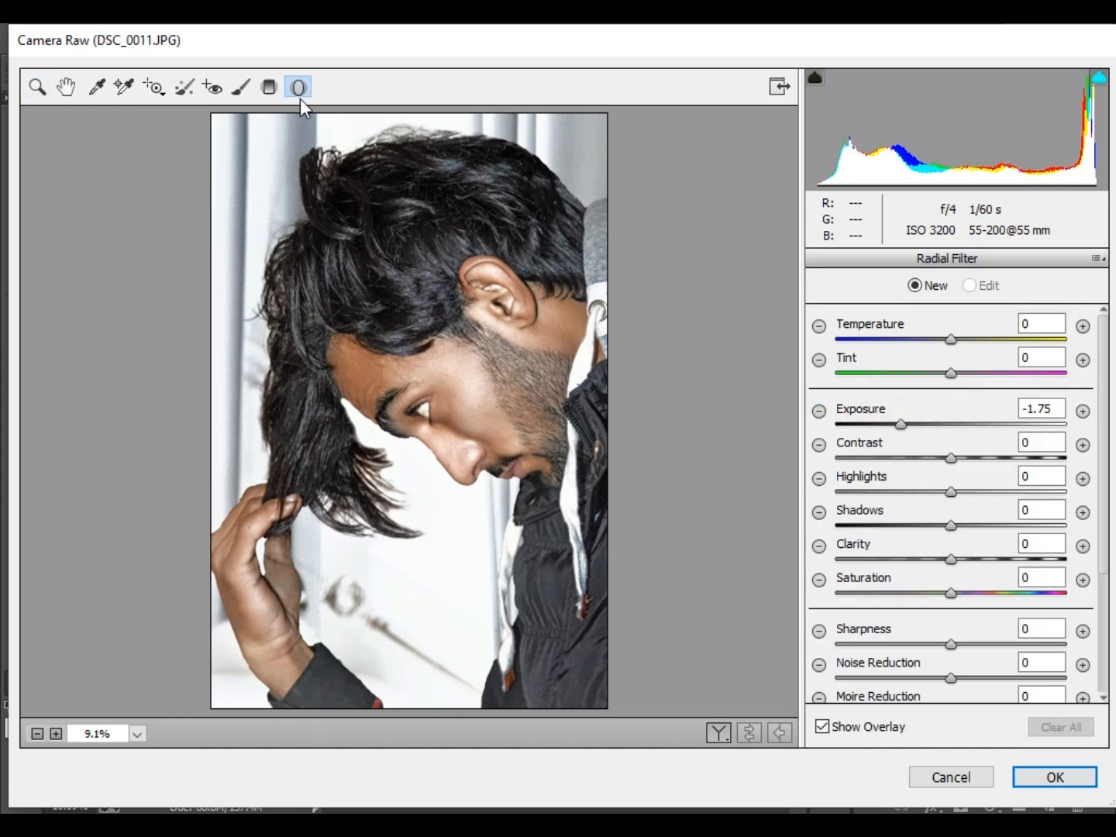
pyautogui.moveTo(303, 233); pyautogui.dragTo(583, 645)
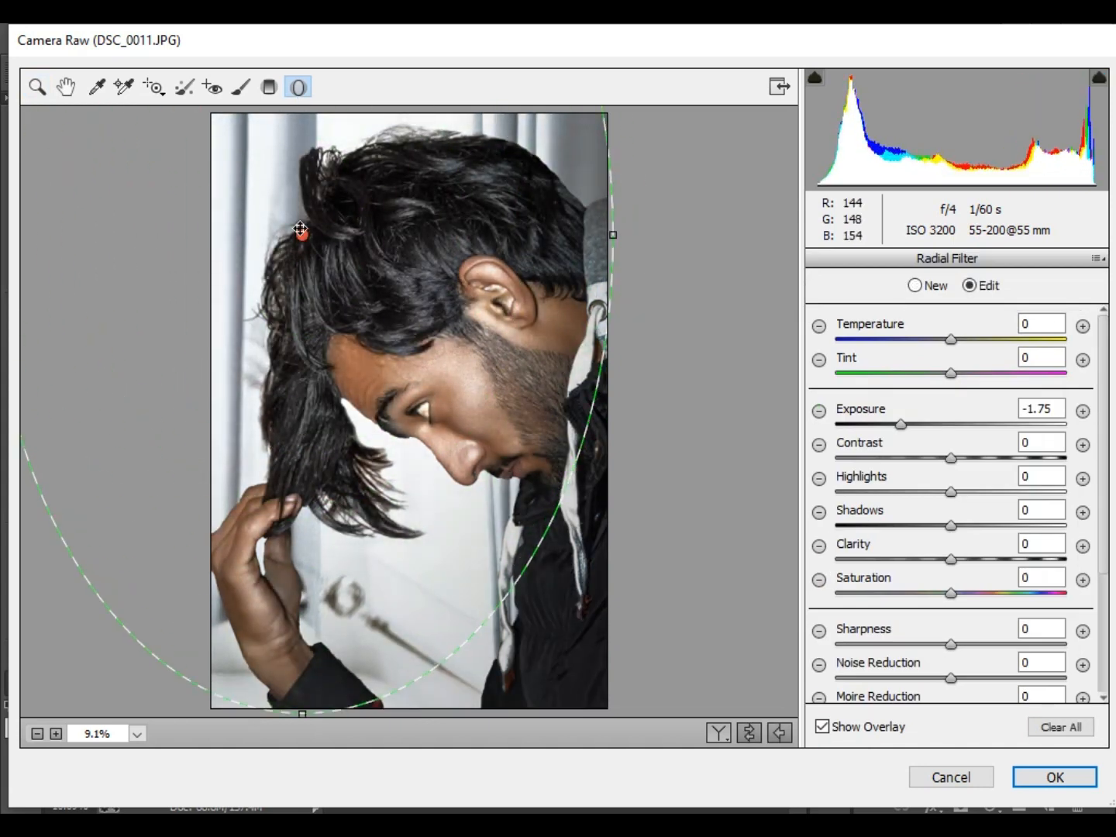
pyautogui.moveTo(300, 236); pyautogui.dragTo(355, 366)
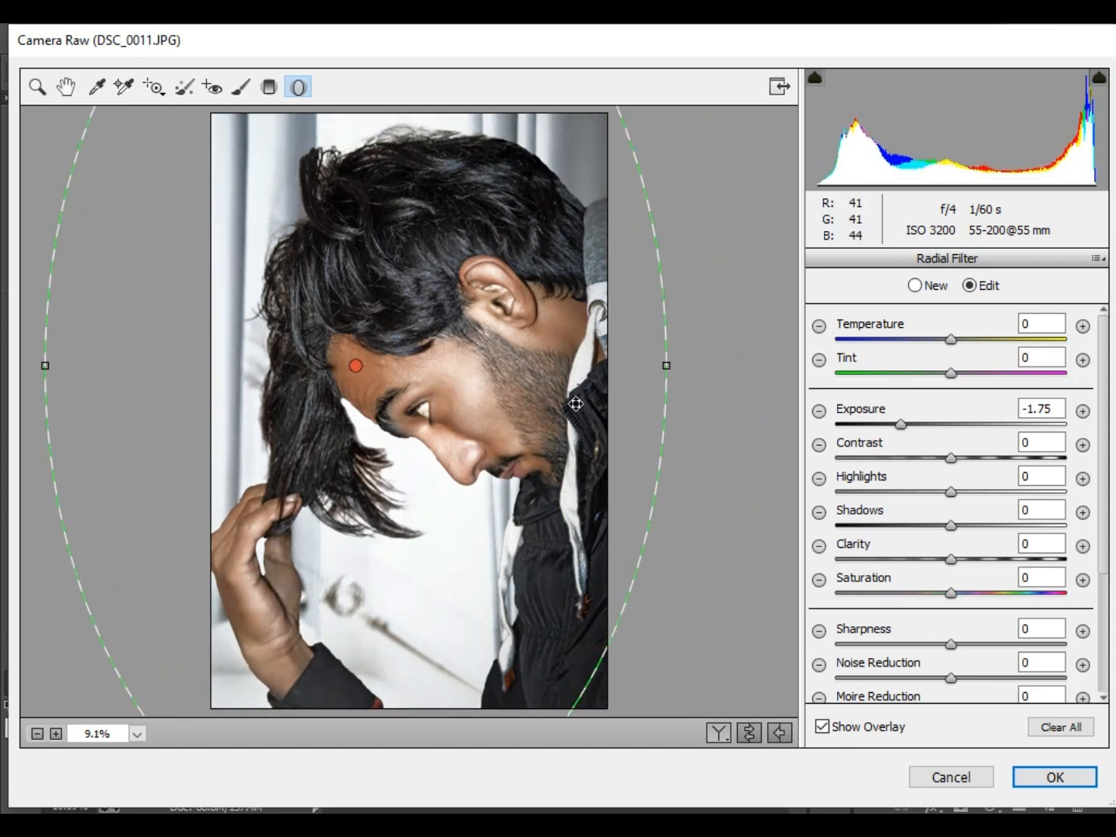
pyautogui.moveTo(673, 360); pyautogui.dragTo(802, 364)
pyautogui.moveTo(353, 369); pyautogui.dragTo(431, 394)
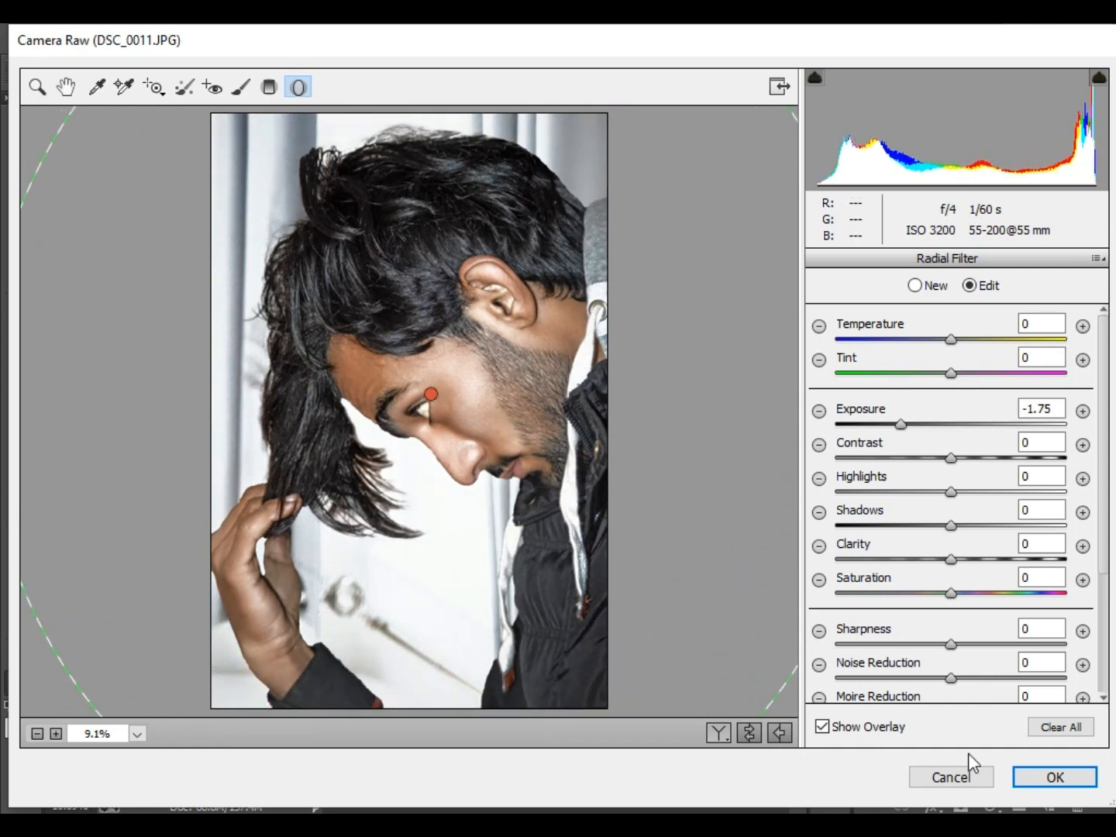
# Step: Adjust Clarity slightly and set the Oranges saturation to -17
pyautogui.click(49, 88)
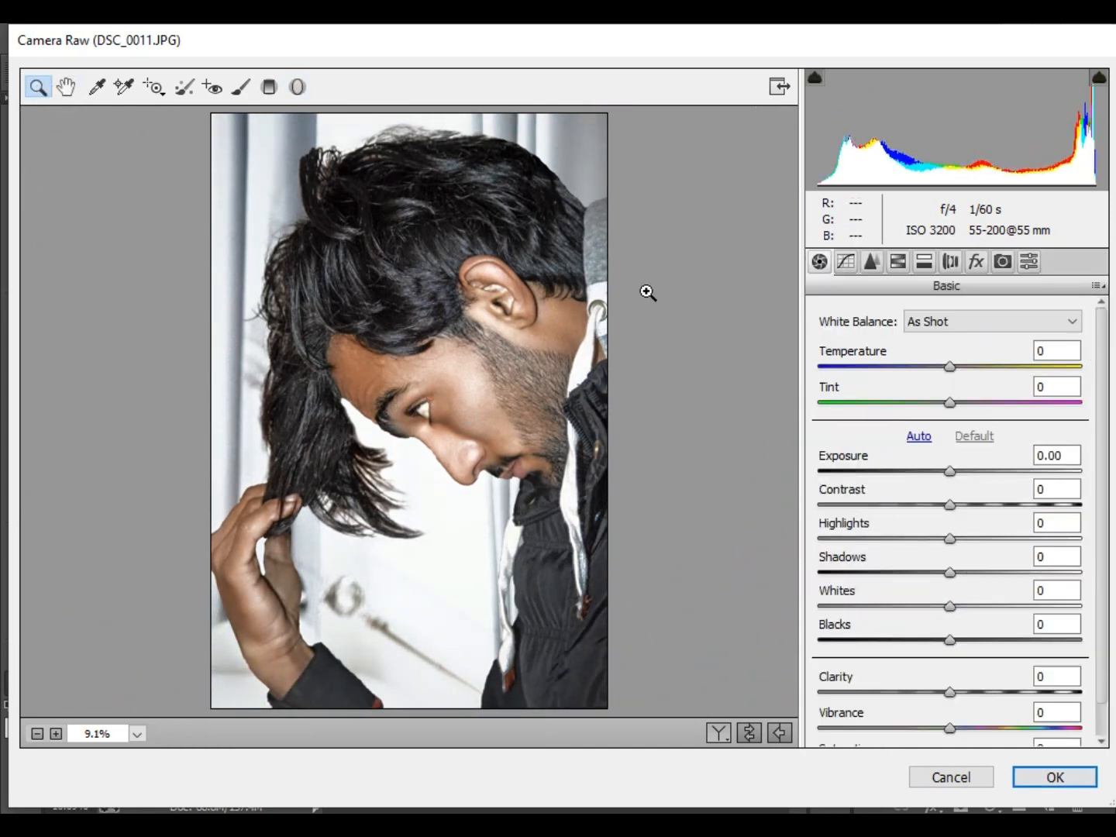
pyautogui.moveTo(956, 693)
pyautogui.mouseDown()
pyautogui.moveTo(988, 696)
pyautogui.moveTo(949, 698)
pyautogui.moveTo(960, 693)
pyautogui.mouseUp()
pyautogui.click(897, 261)
pyautogui.click(872, 345)
pyautogui.moveTo(961, 463)
pyautogui.mouseDown()
pyautogui.moveTo(926, 461)
pyautogui.moveTo(942, 465)
pyautogui.mouseUp()
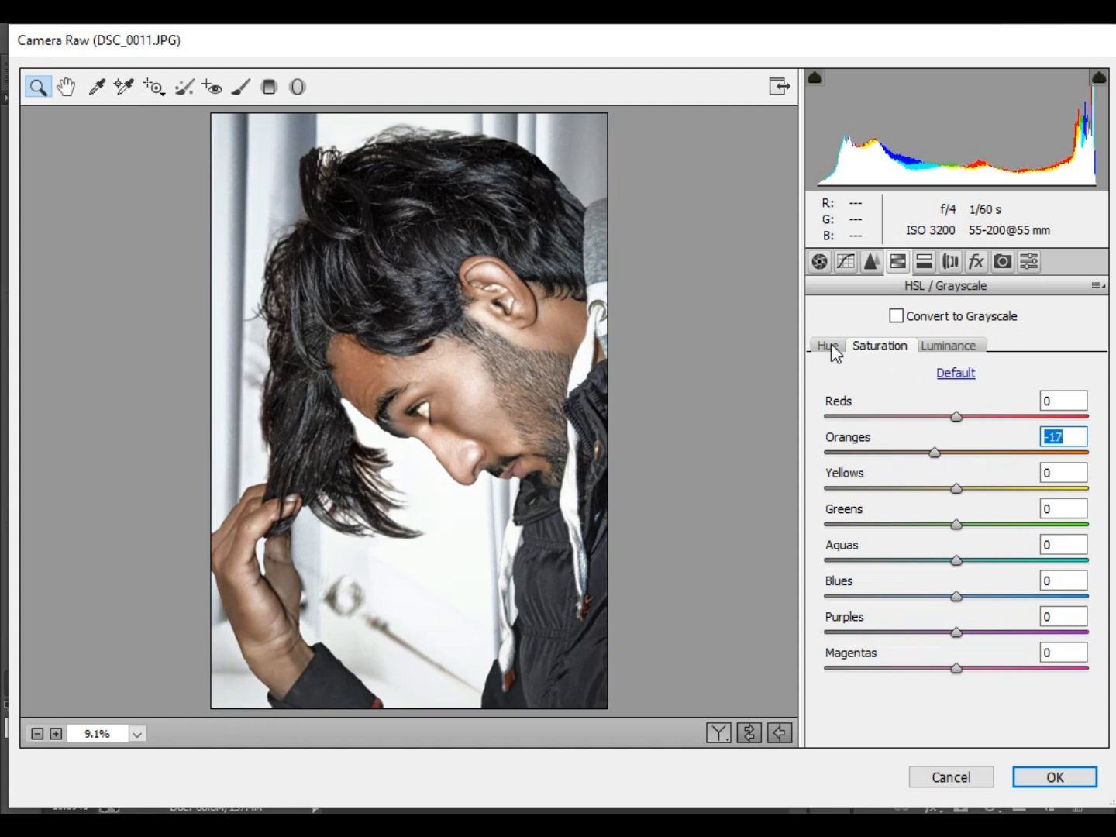
# Step: Add graduated filters with exposure -1.25 running inward from the photo's upper-left and lower-right corners
pyautogui.click(269, 88)
pyautogui.moveTo(145, 148); pyautogui.dragTo(286, 236)
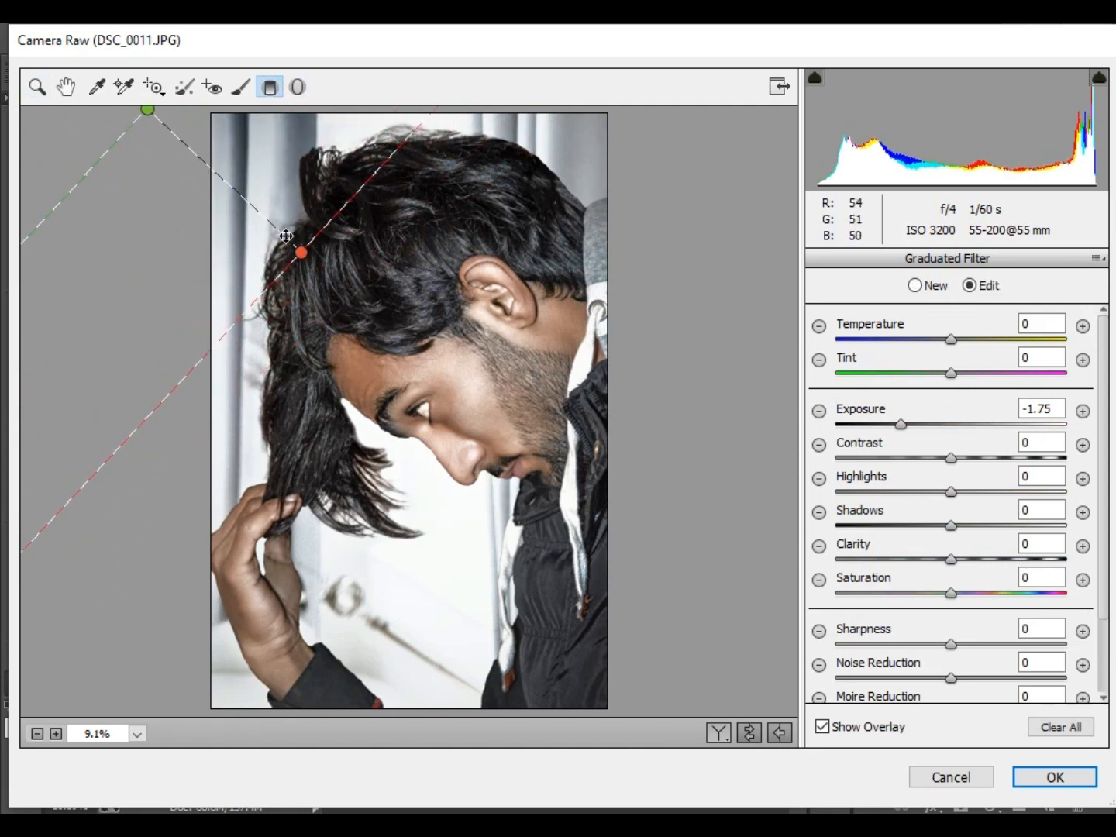
pyautogui.click(915, 428)
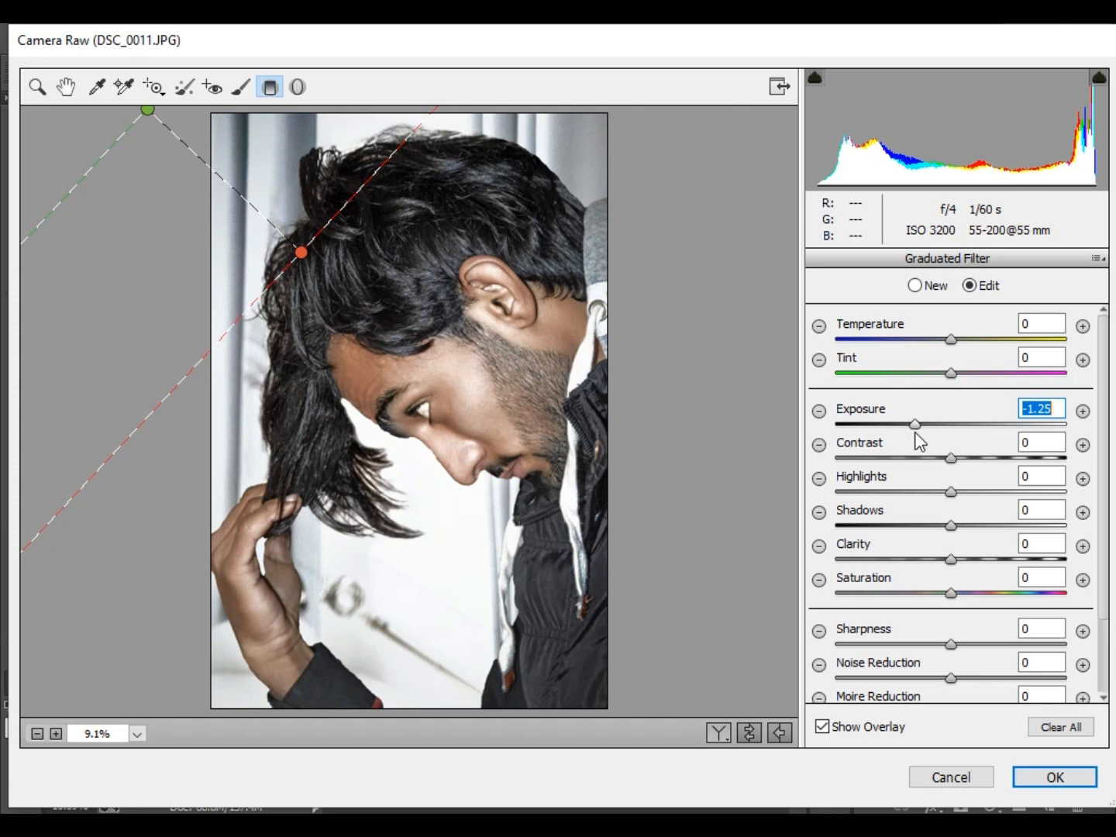
pyautogui.moveTo(619, 638); pyautogui.dragTo(491, 592)
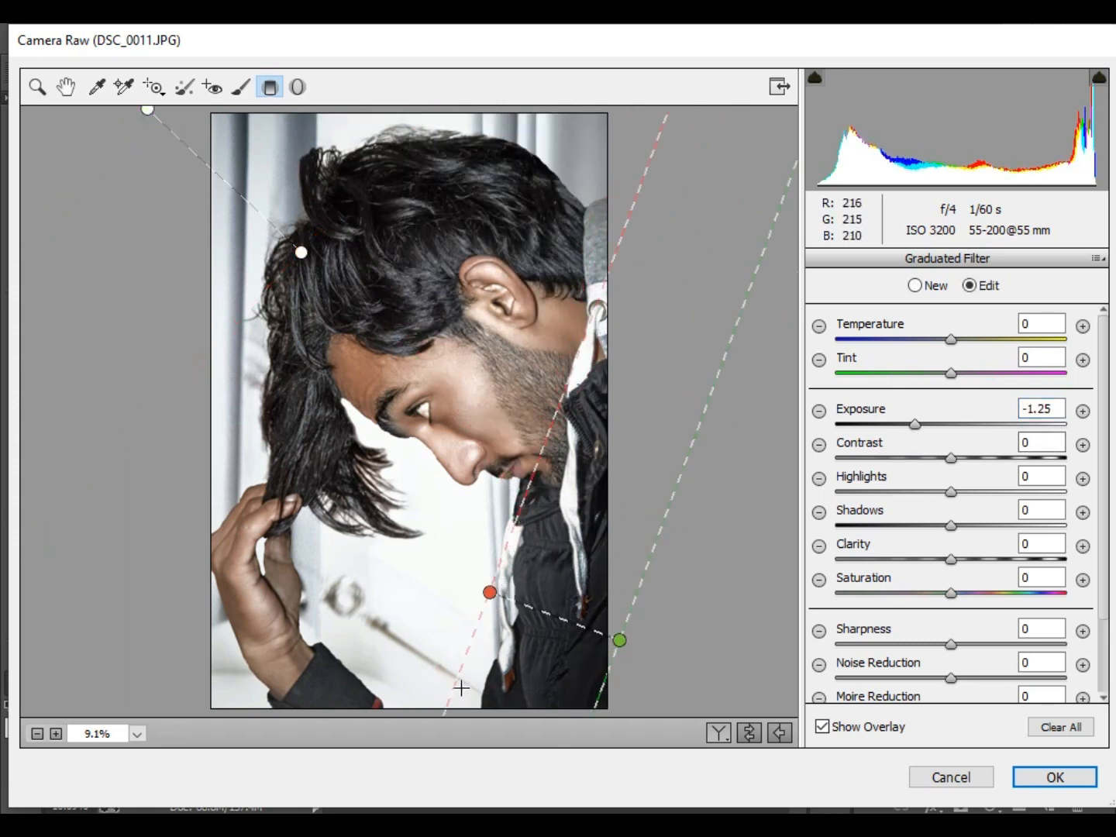
# Step: Add a graduated filter with exposure +4.00 rising from the photo's lower edge, shift it slightly upward, and apply the Camera Raw adjustments
pyautogui.moveTo(423, 713); pyautogui.dragTo(424, 679)
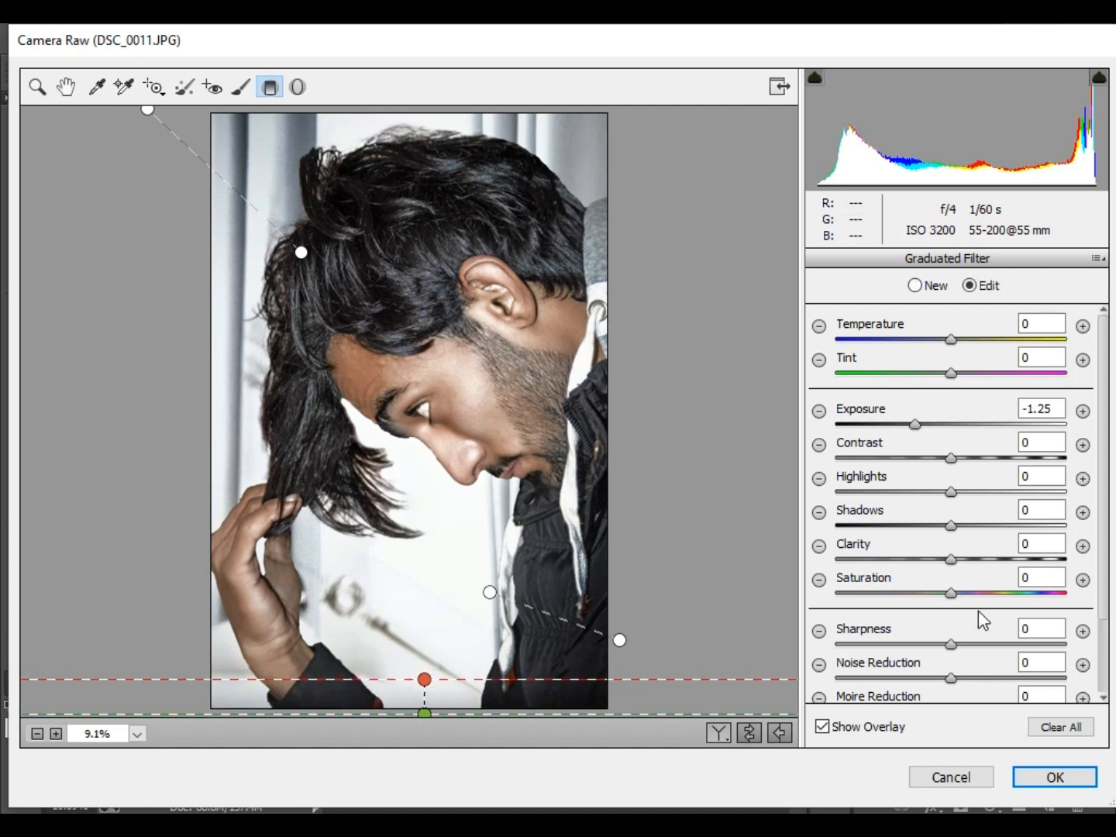
pyautogui.moveTo(1015, 424); pyautogui.dragTo(1087, 434)
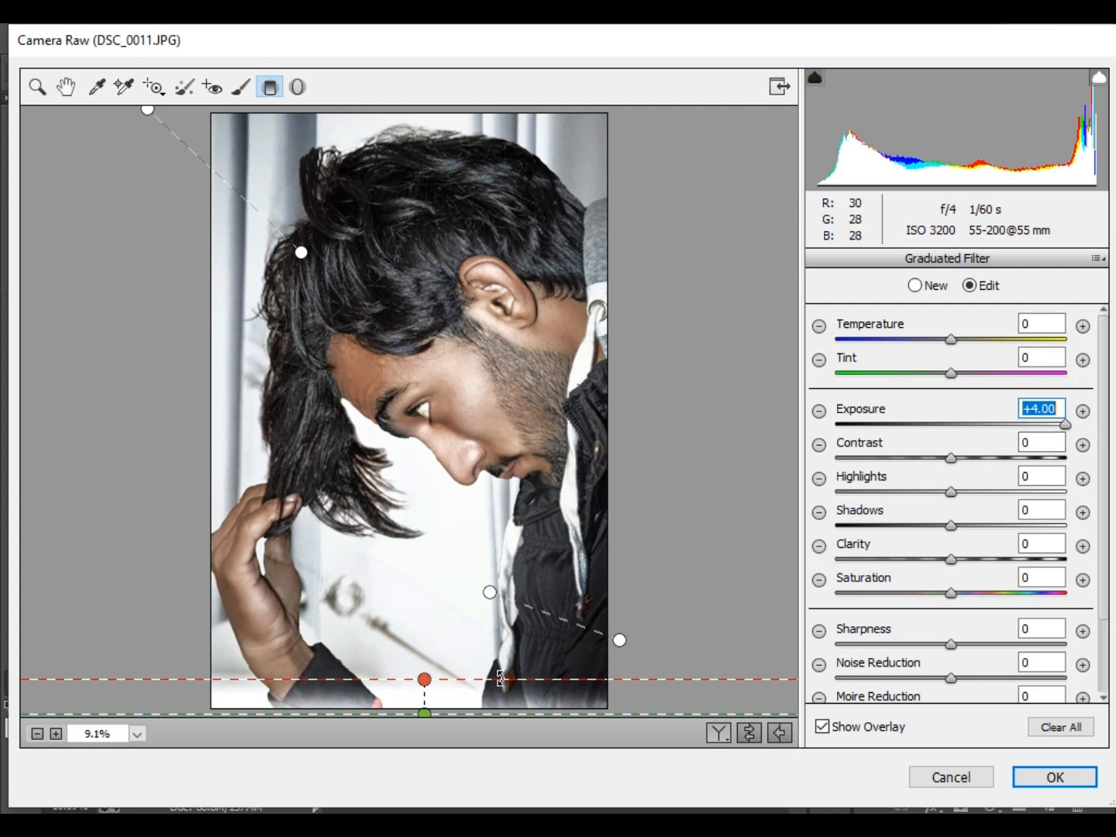
pyautogui.click(424, 702)
pyautogui.moveTo(423, 701); pyautogui.dragTo(423, 695)
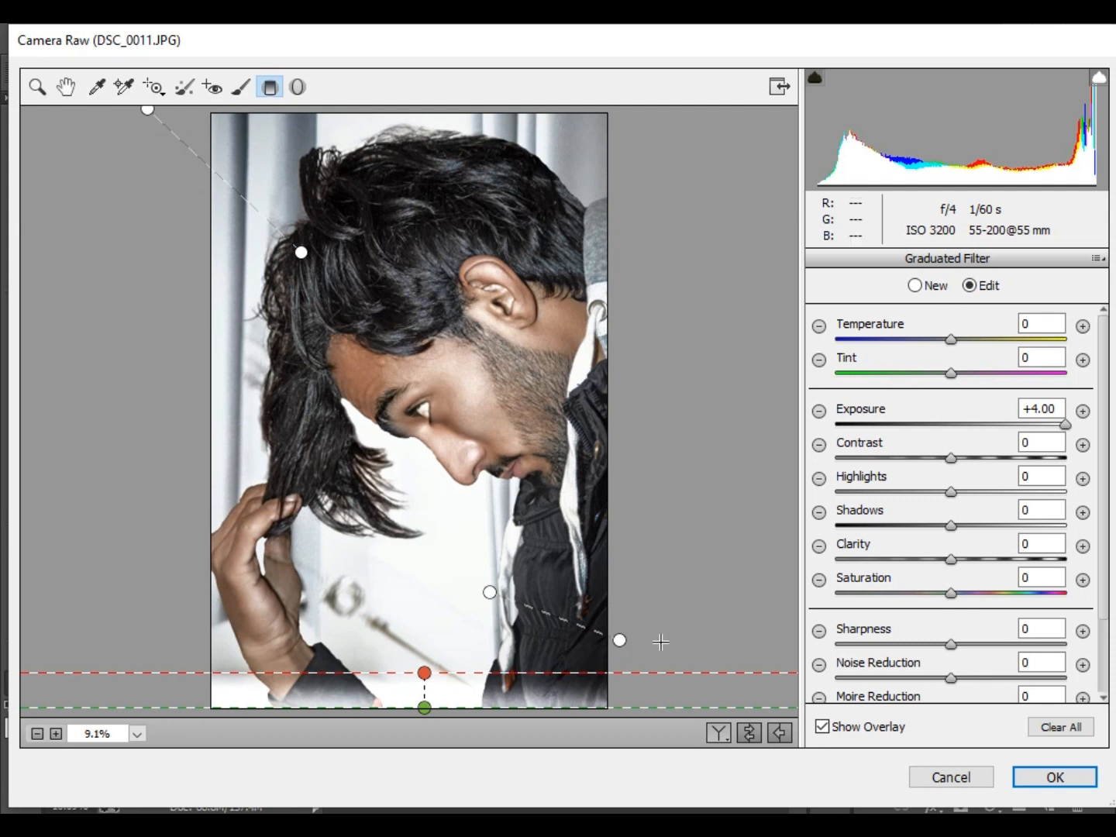
pyautogui.click(1055, 778)
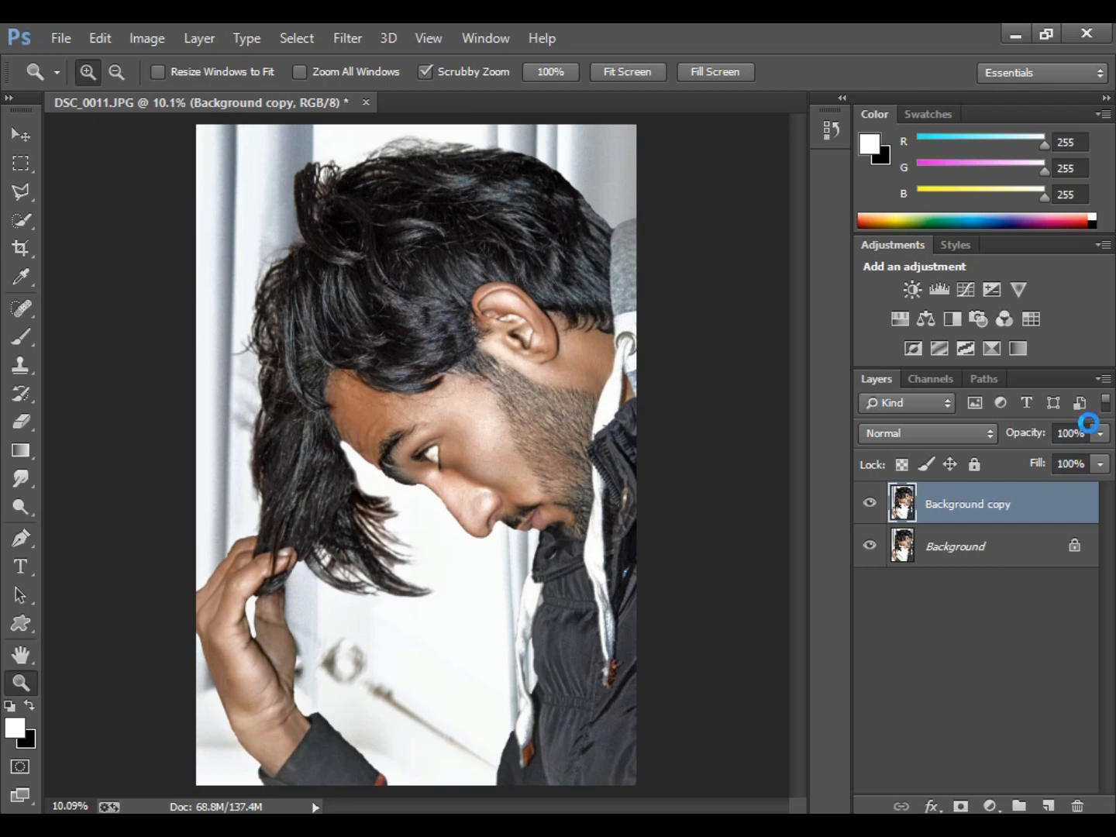
# Step: Flatten the image and open the Lens Correction filter
pyautogui.click(1102, 379)
pyautogui.click(959, 701)
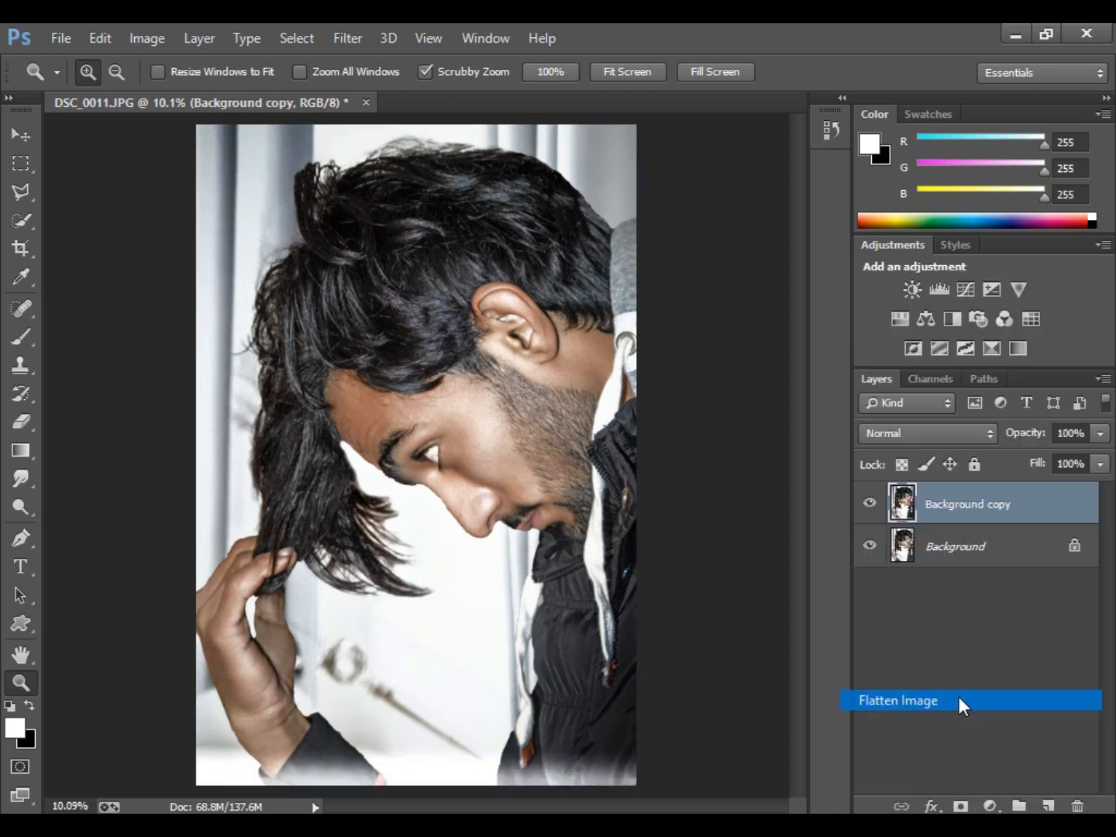
pyautogui.click(331, 44)
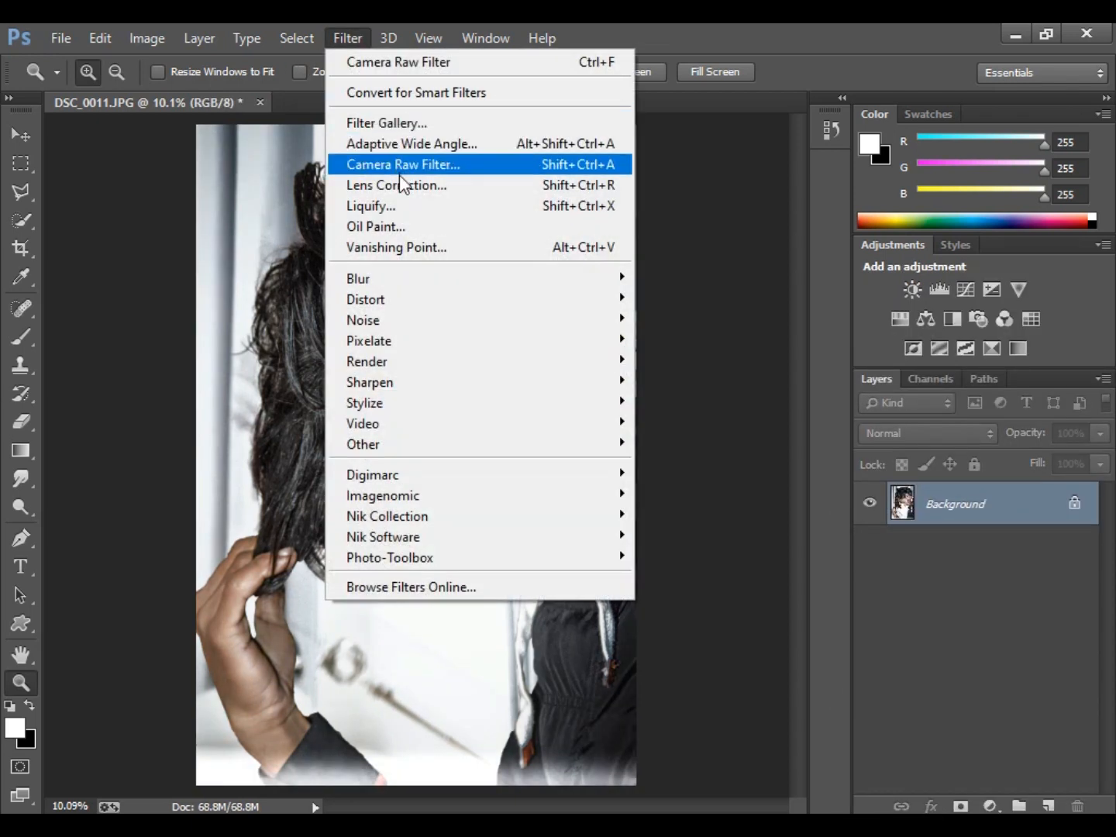
pyautogui.click(404, 166)
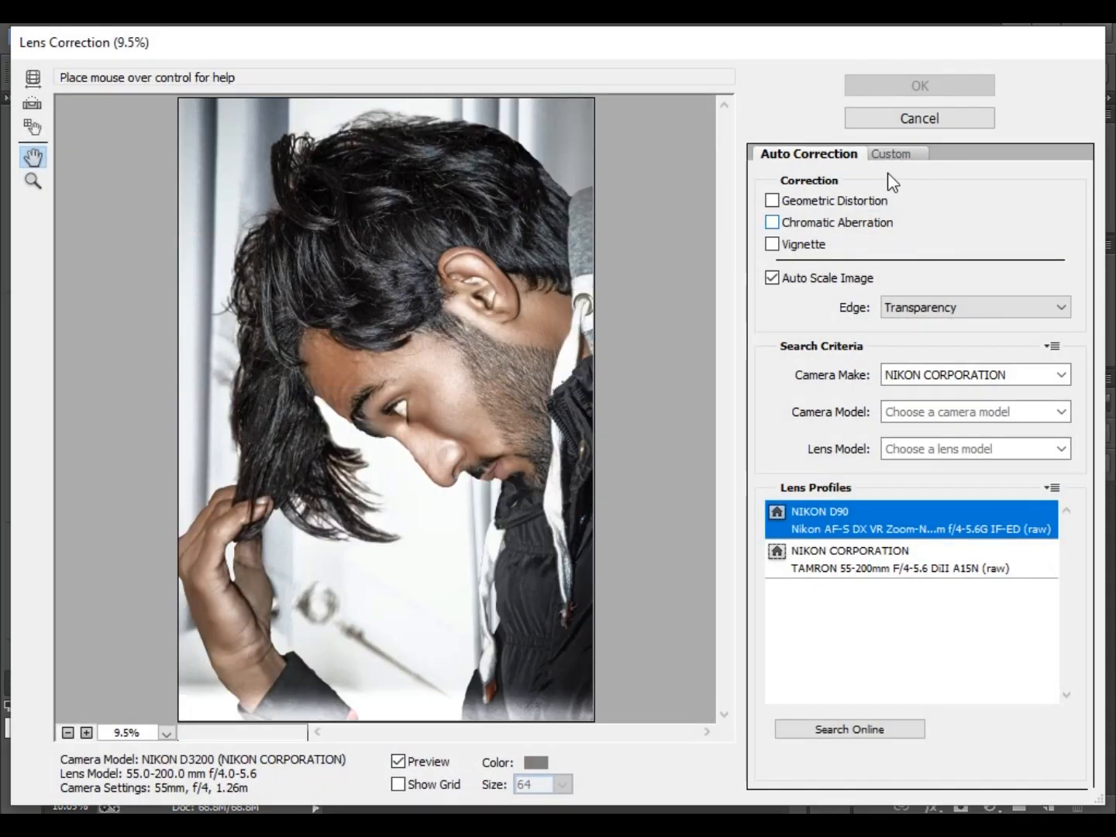
# Step: Apply a custom vignette with amount -37 and midpoint +37, keeping the vertical perspective at 0
pyautogui.click(896, 155)
pyautogui.moveTo(879, 620); pyautogui.dragTo(922, 620)
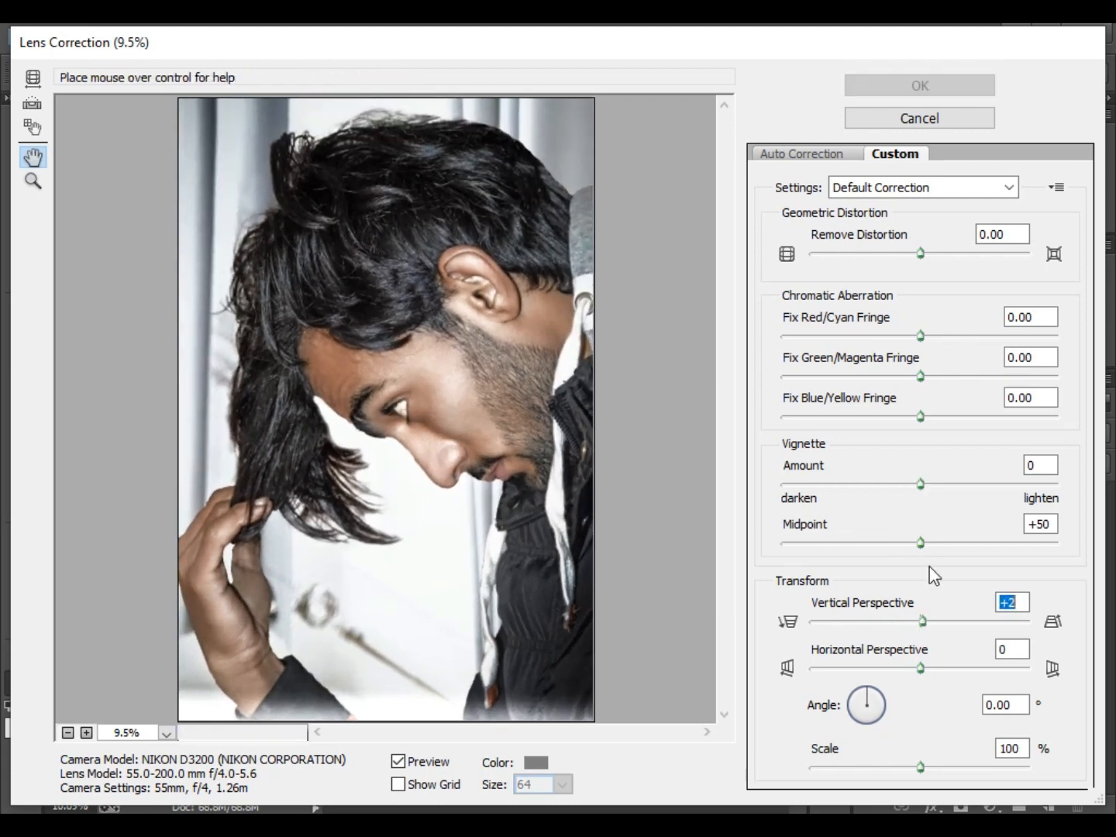
pyautogui.write('0')
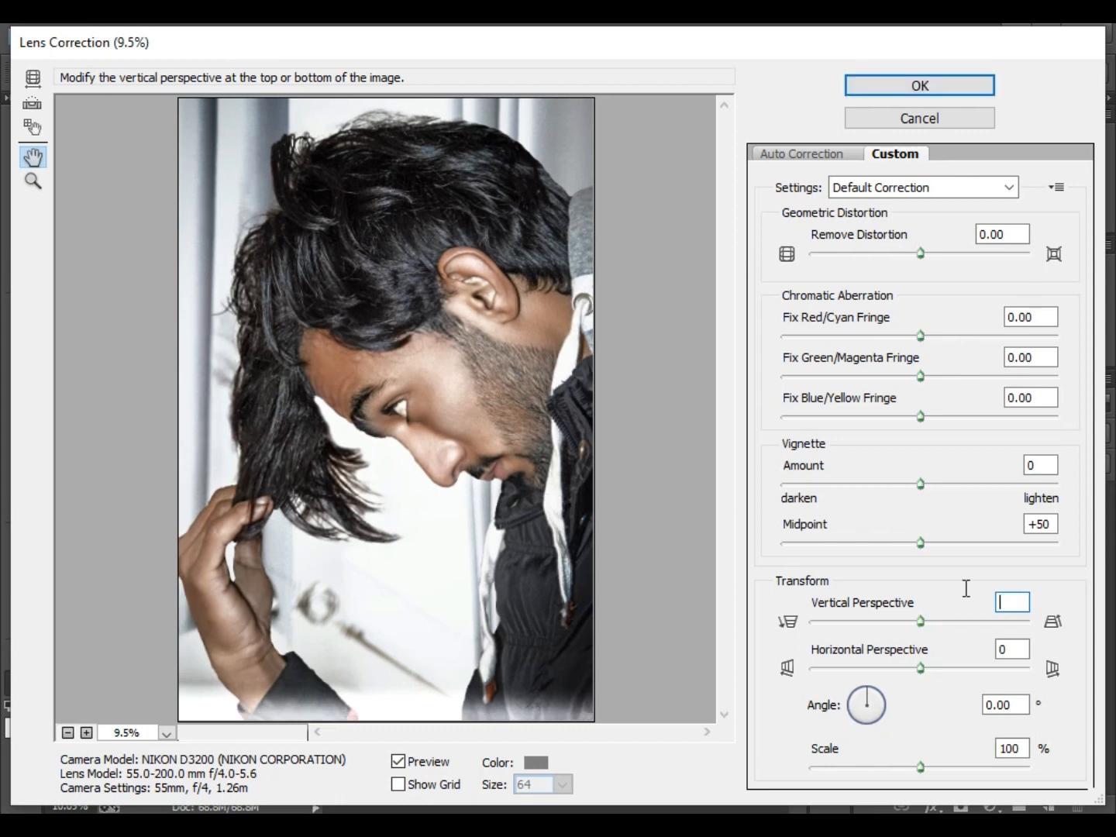
pyautogui.moveTo(920, 487); pyautogui.dragTo(872, 504)
pyautogui.moveTo(919, 544); pyautogui.dragTo(857, 541)
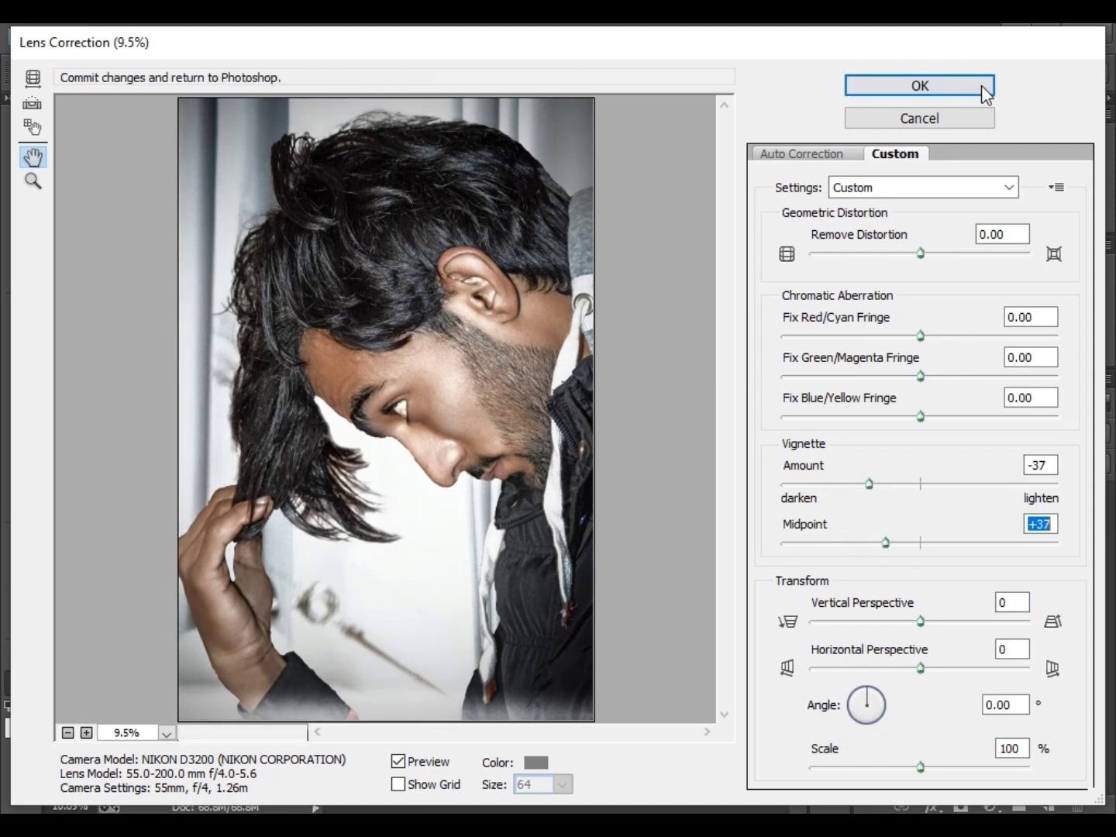
pyautogui.click(981, 86)
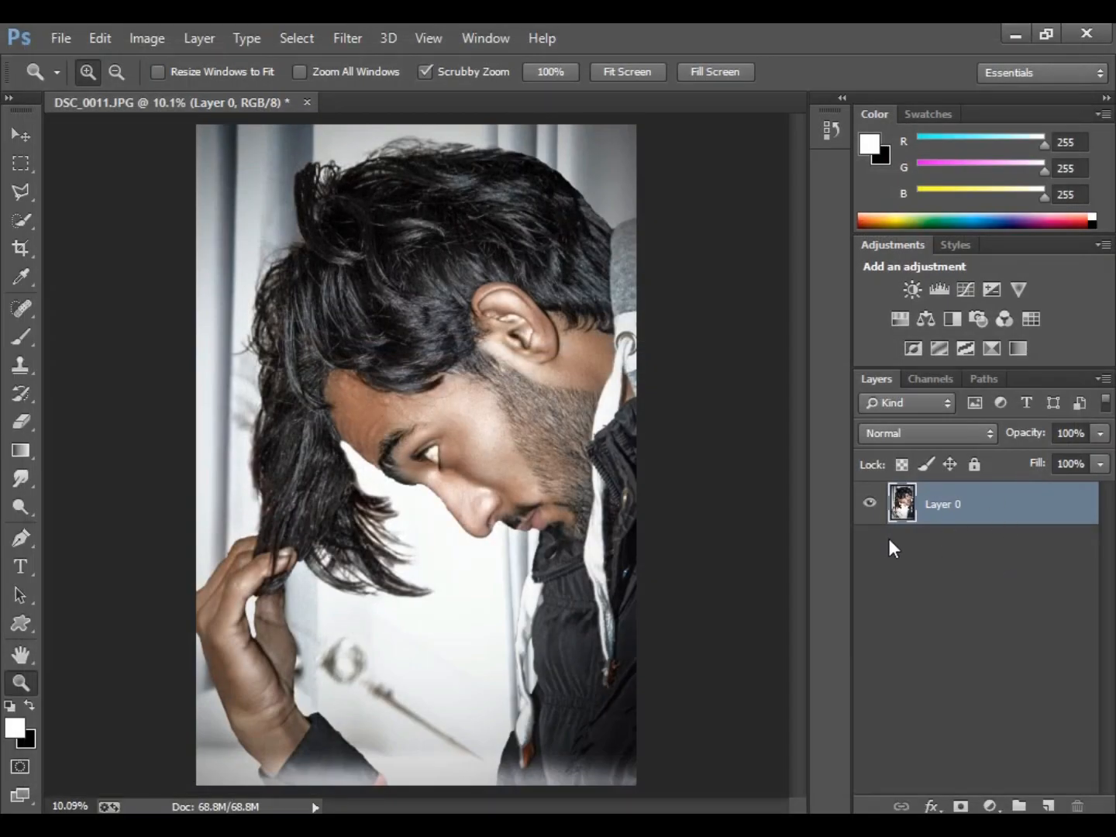
pyautogui.moveTo(482, 427); pyautogui.dragTo(364, 638)
pyautogui.rightClick(400, 516)
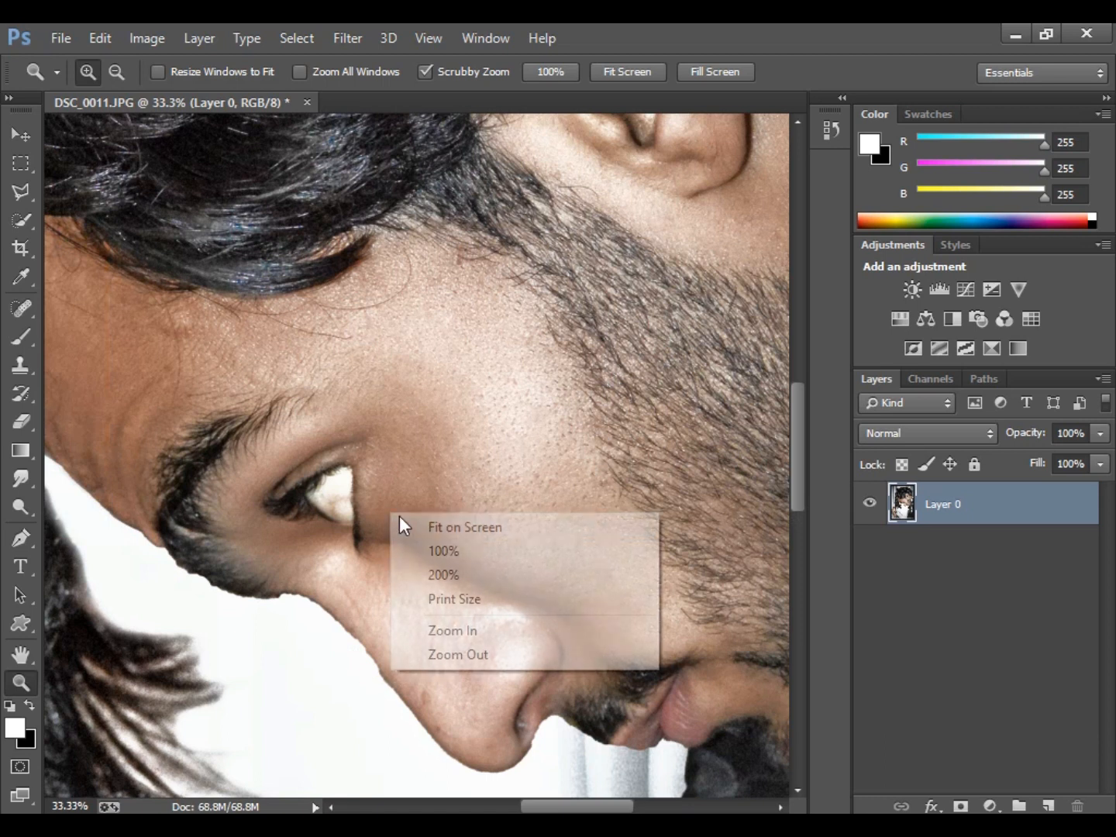
pyautogui.click(403, 527)
pyautogui.click(401, 520)
pyautogui.rightClick(377, 436)
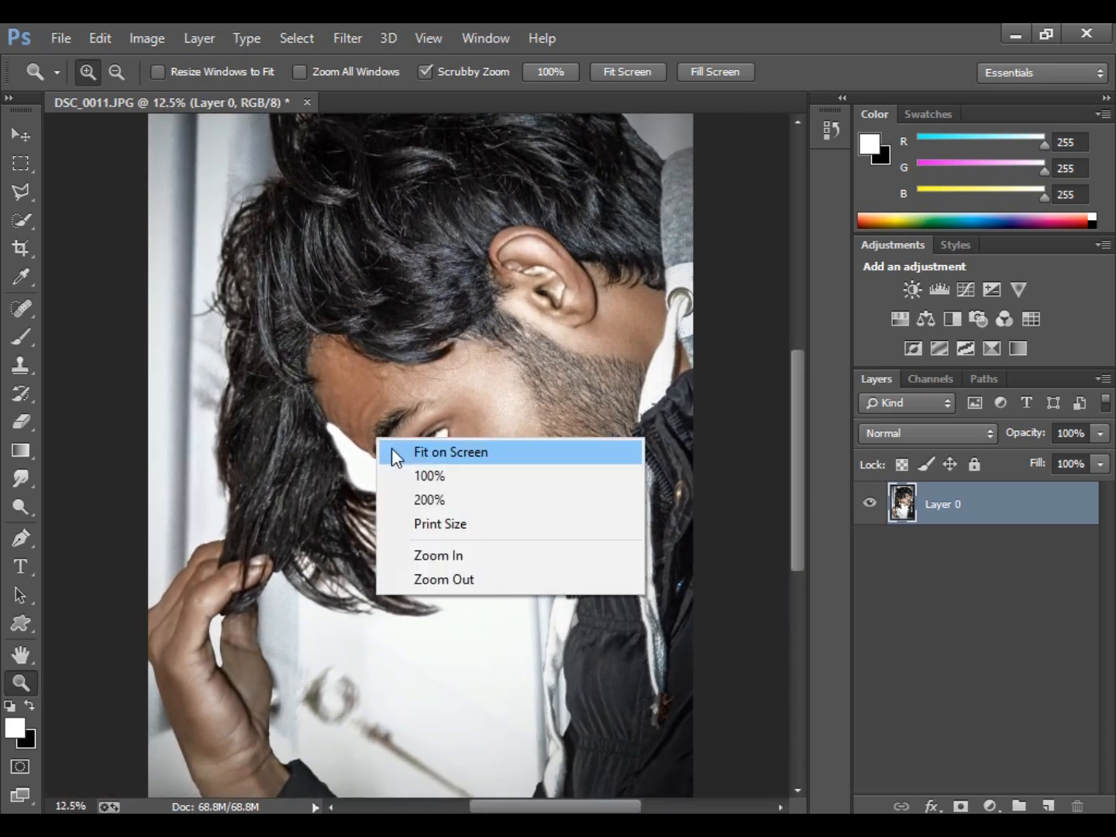
pyautogui.click(402, 454)
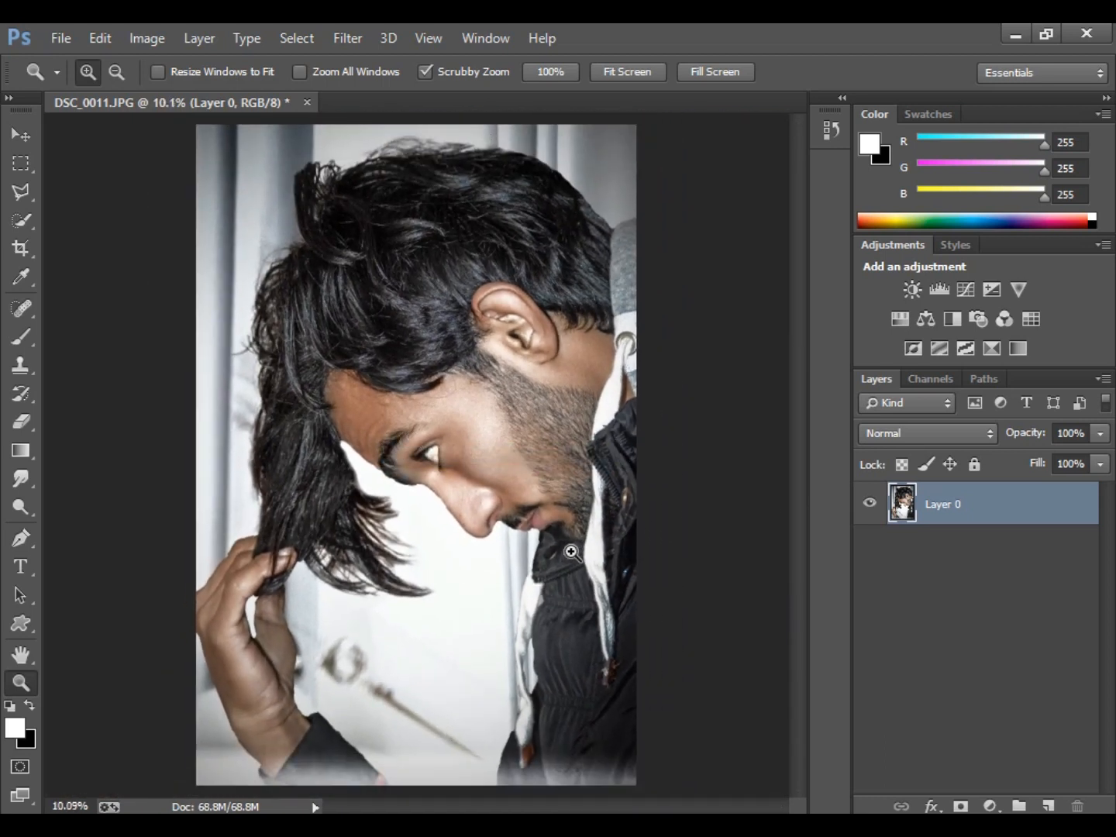
# Step: Create a new layer above the photo and set up a soft round white brush at 400 px
pyautogui.click(36, 339)
pyautogui.rightClick(631, 445)
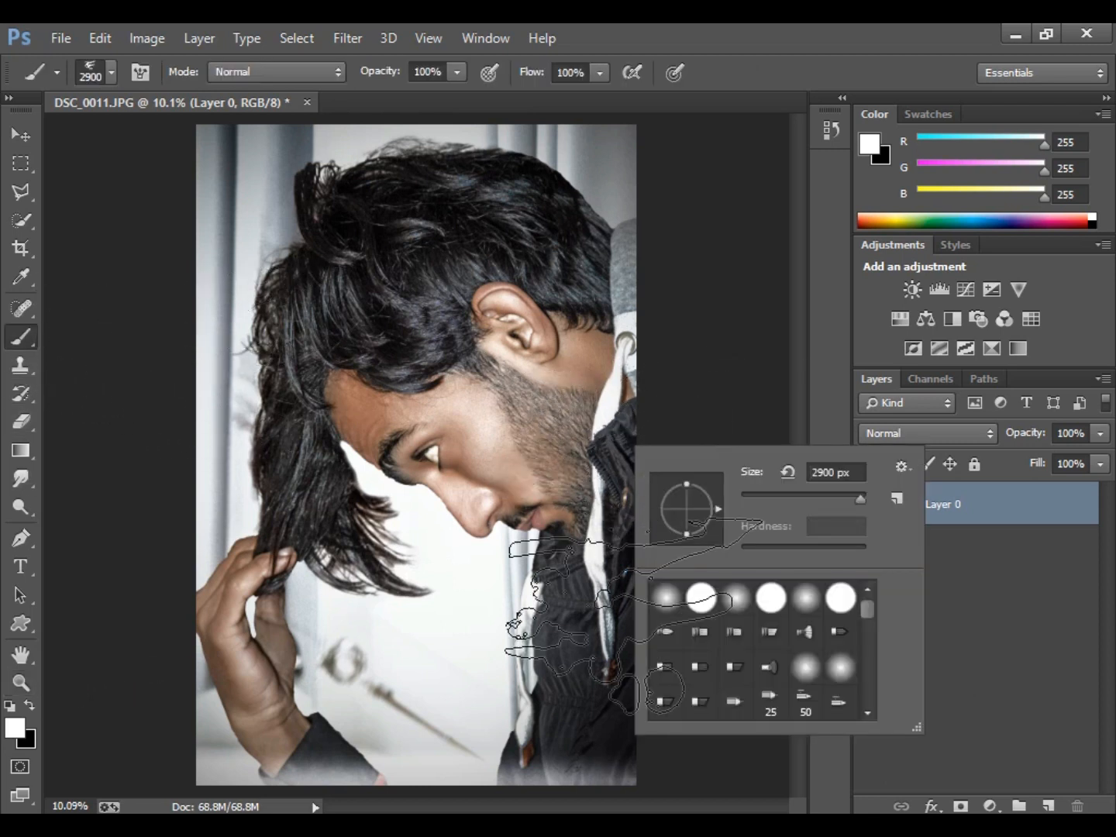
pyautogui.click(664, 603)
pyautogui.click(3, 464)
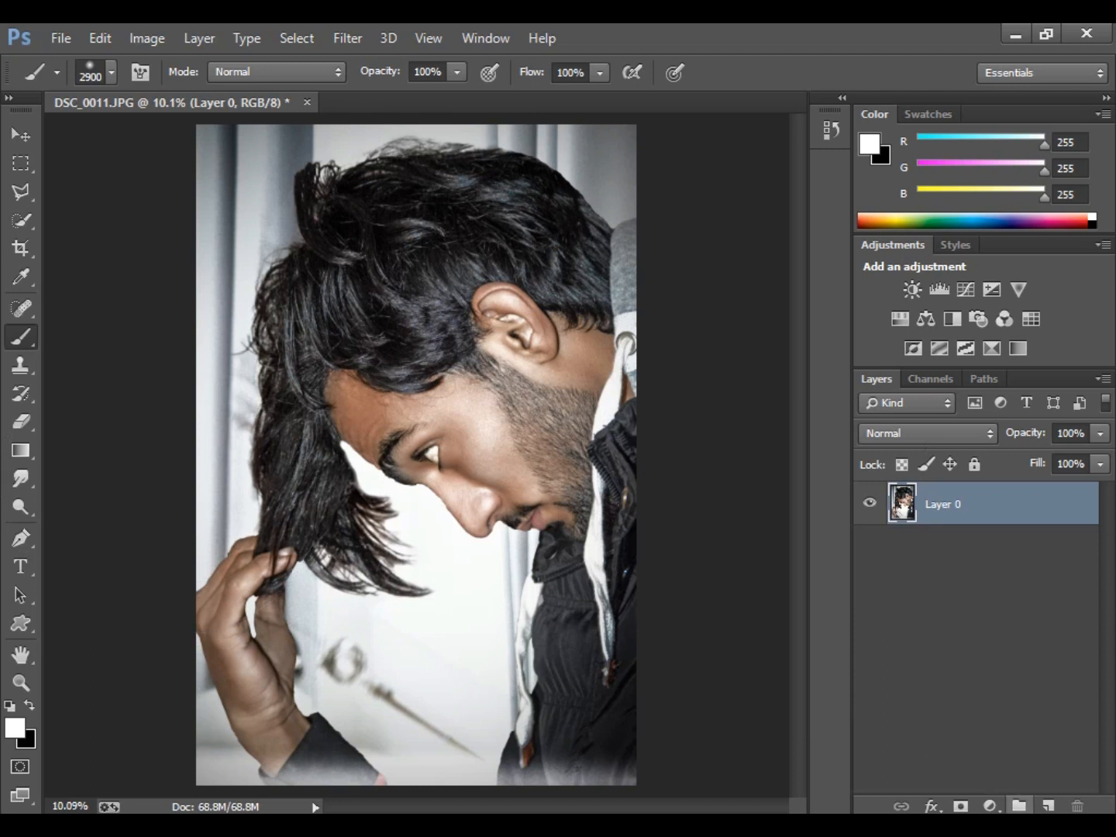
pyautogui.click(1049, 805)
pyautogui.press('[')
pyautogui.press('[')
pyautogui.press('[')
pyautogui.press('[')
pyautogui.press('[')
pyautogui.press('[')
pyautogui.press('[')
pyautogui.press('[')
pyautogui.press('[')
pyautogui.press('[')
pyautogui.press('[')
pyautogui.press('[')
pyautogui.press('[')
pyautogui.press('[')
pyautogui.press('[')
pyautogui.press('[')
pyautogui.press('[')
pyautogui.press('[')
pyautogui.press('[')
pyautogui.press('[')
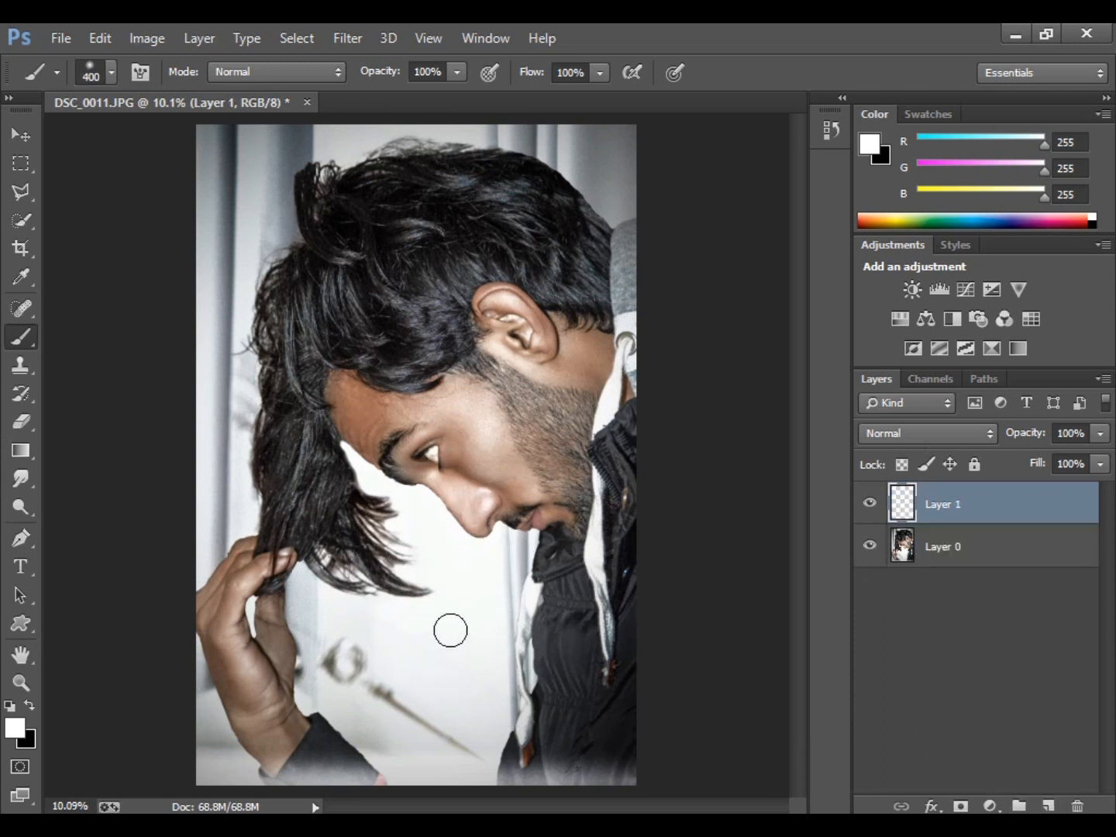
# Step: Place a soft white spot on the new layer, enlarge it and position it over the bright area below the man's face
pyautogui.rightClick(373, 405)
pyautogui.click(2, 400)
pyautogui.click(23, 135)
pyautogui.moveTo(477, 591); pyautogui.dragTo(721, 351)
pyautogui.moveTo(651, 474); pyautogui.dragTo(513, 533)
pyautogui.press('Return')
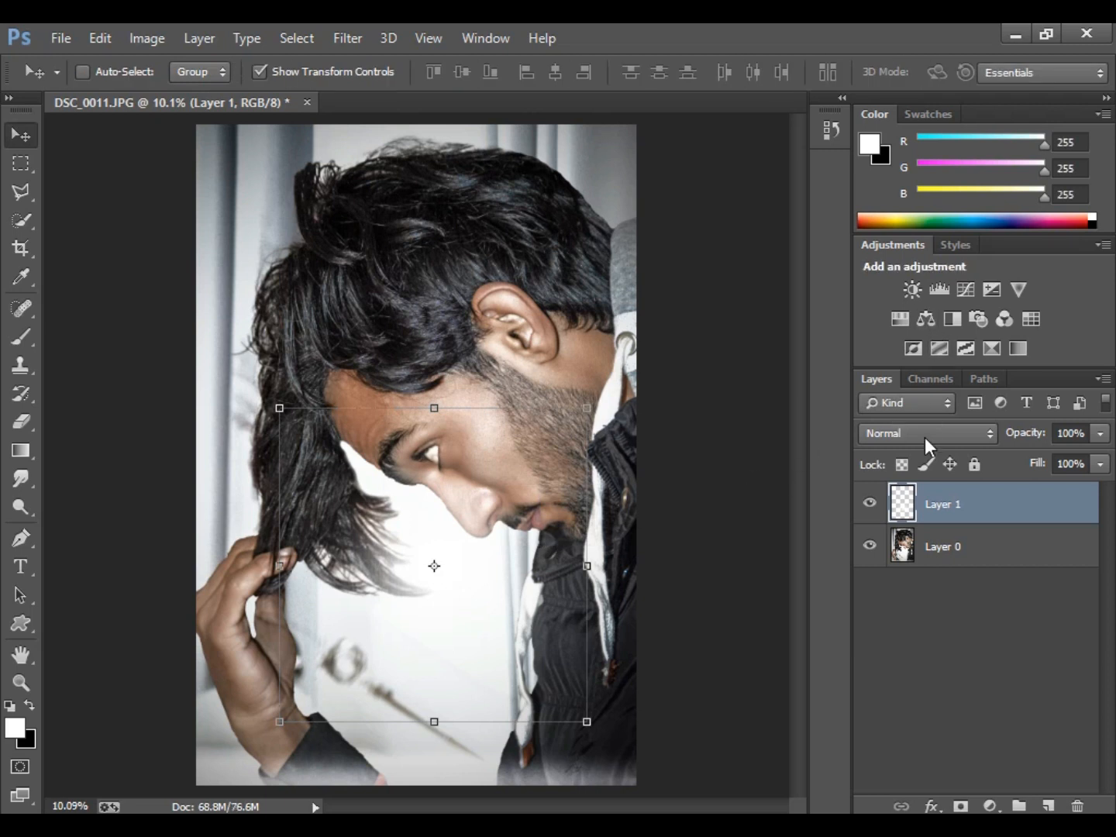
# Step: Set the white glow layer's blend mode to Soft Light and reposition the glow between the hair, face and jacket
pyautogui.click(924, 437)
pyautogui.click(910, 206)
pyautogui.scroll(-6, 912, 435)
pyautogui.scroll(1, 917, 436)
pyautogui.moveTo(457, 501); pyautogui.dragTo(450, 457)
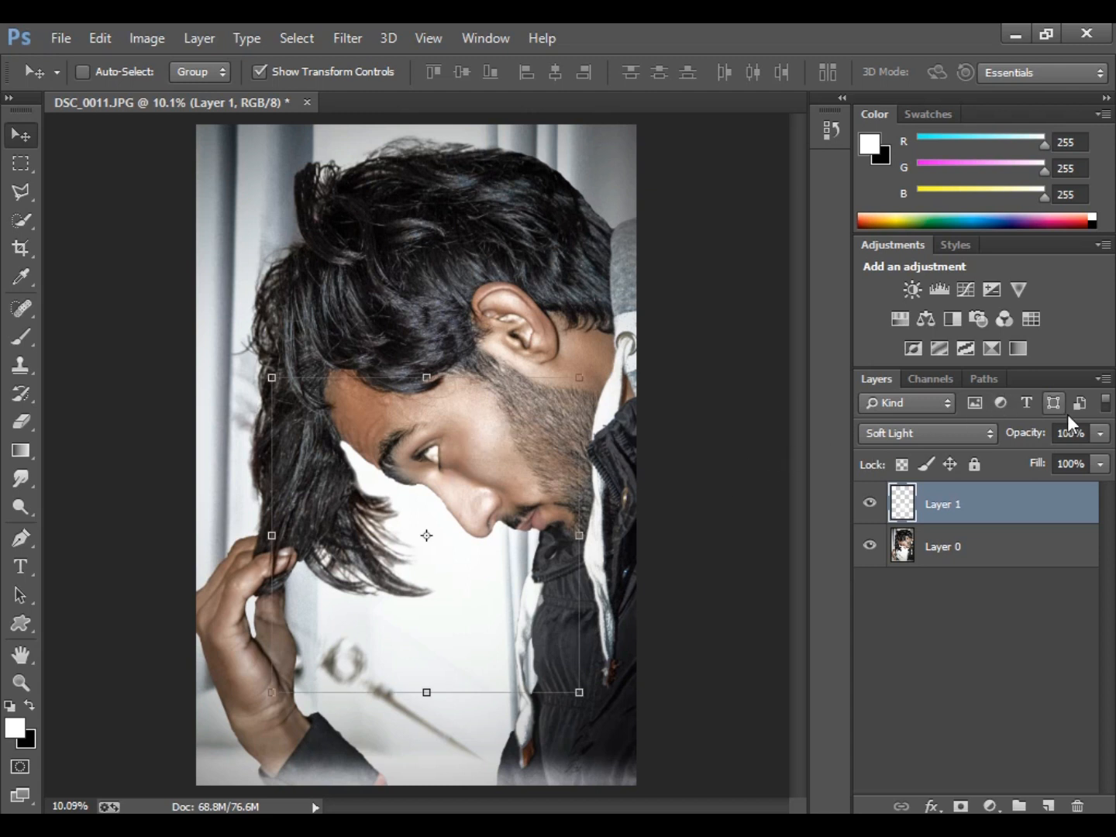
pyautogui.moveTo(464, 511); pyautogui.dragTo(450, 525)
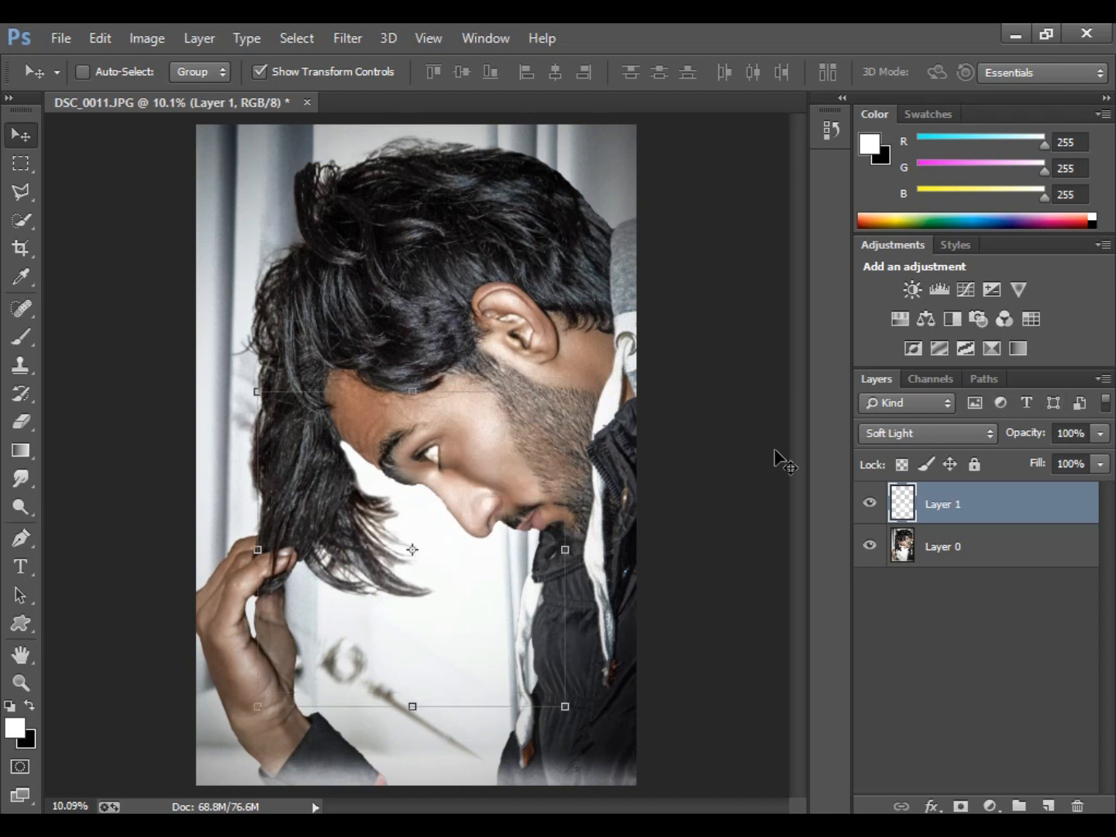